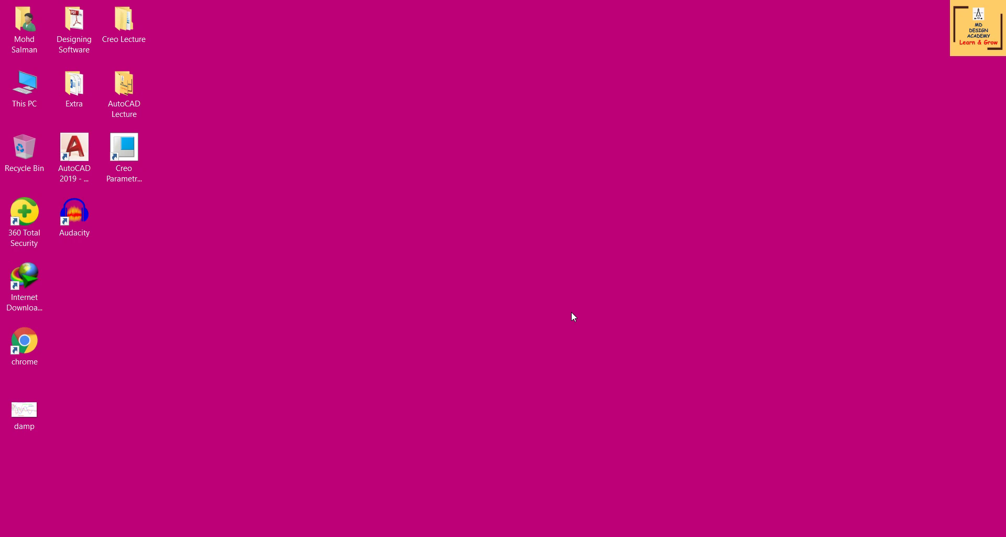
Launch Creo Parametric and create a design assembly named Single_Pendulum_Motion from the mmns_asm_design template instead of the default one.
left_click(115, 163)
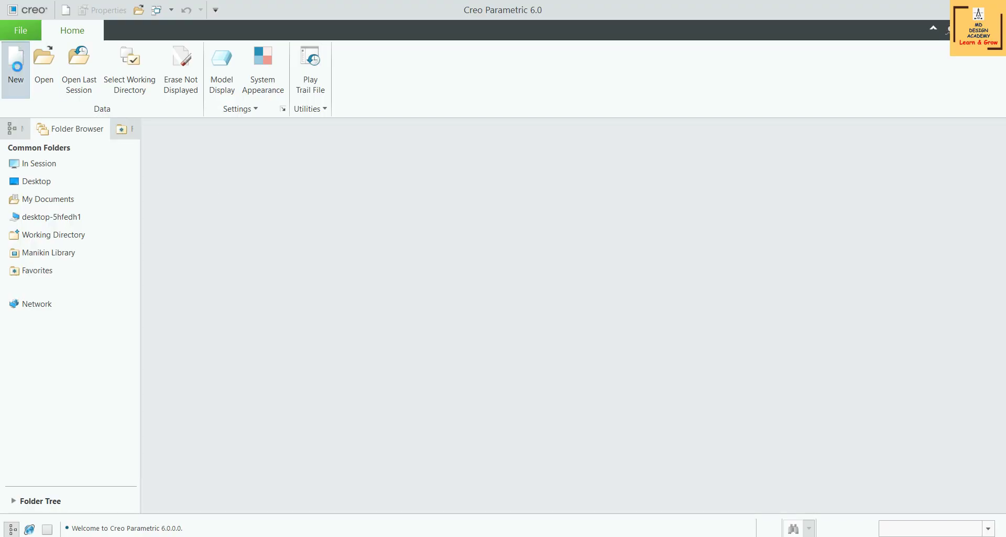
left_click(16, 66)
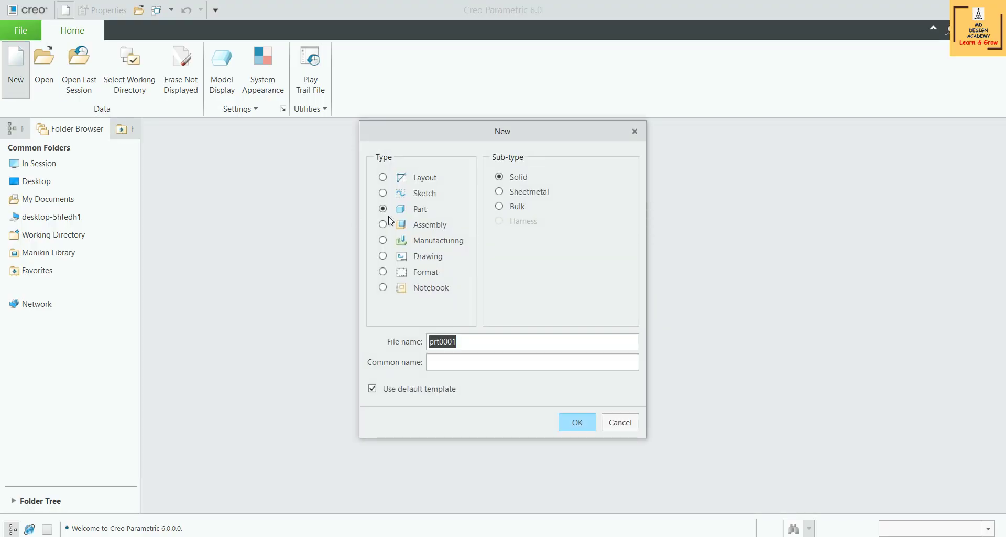
left_click(387, 224)
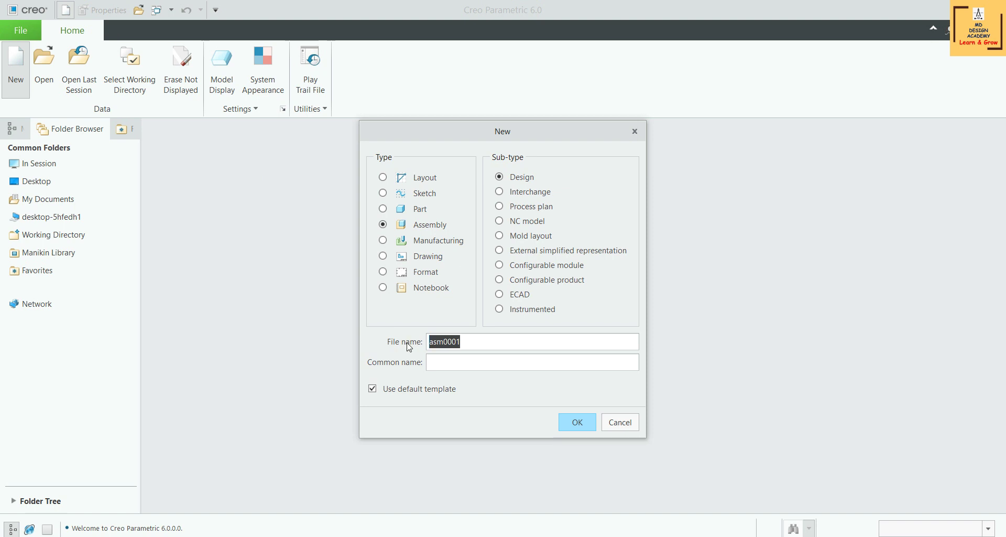
type("S")
type("innh")
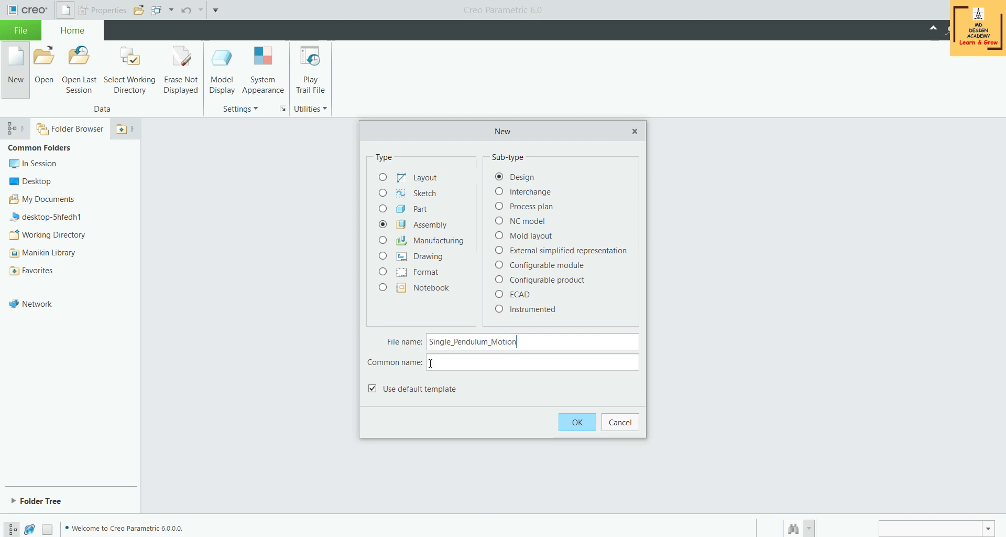
left_click(587, 427)
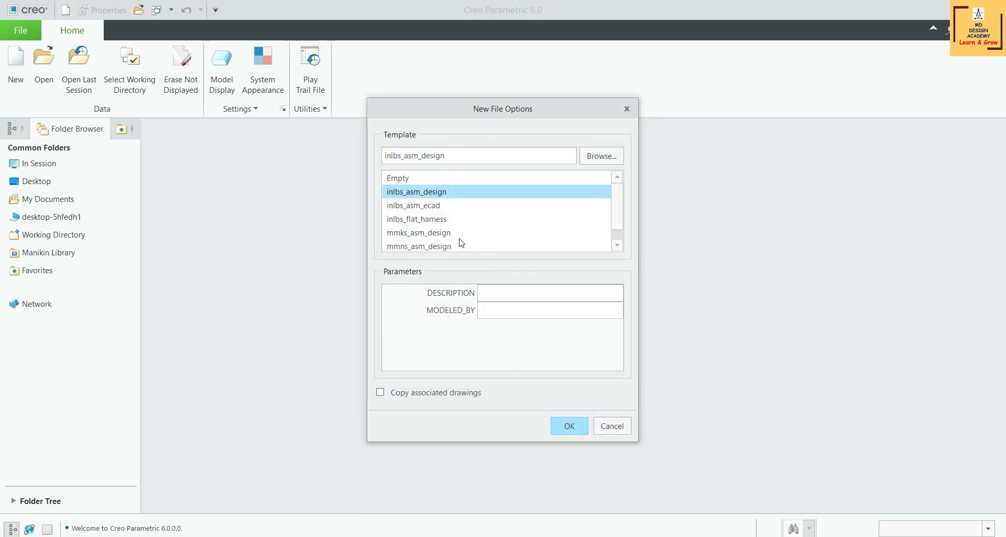
scroll(461, 242, "down", 1)
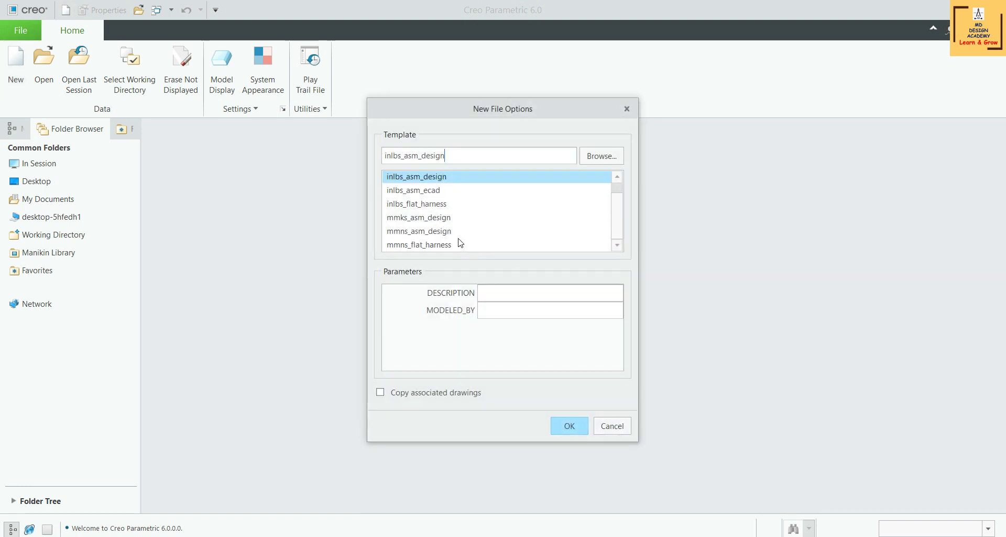
double_click(405, 230)
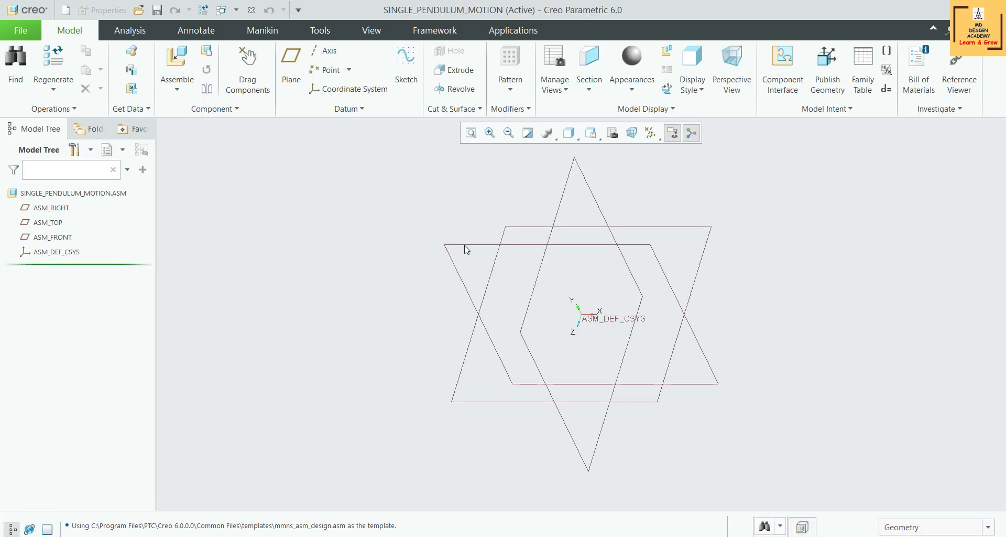
Insert single_base_part.prt as a component from the Desktop folder Creo Lecture > Assembly > Features > Pendulum, with file preview enabled.
left_click(177, 59)
left_click(314, 209)
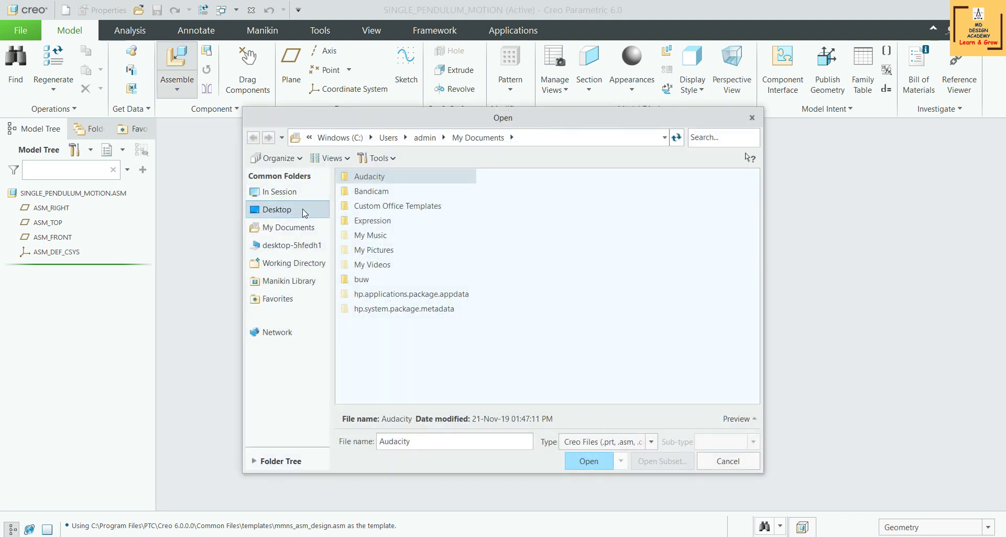
double_click(376, 191)
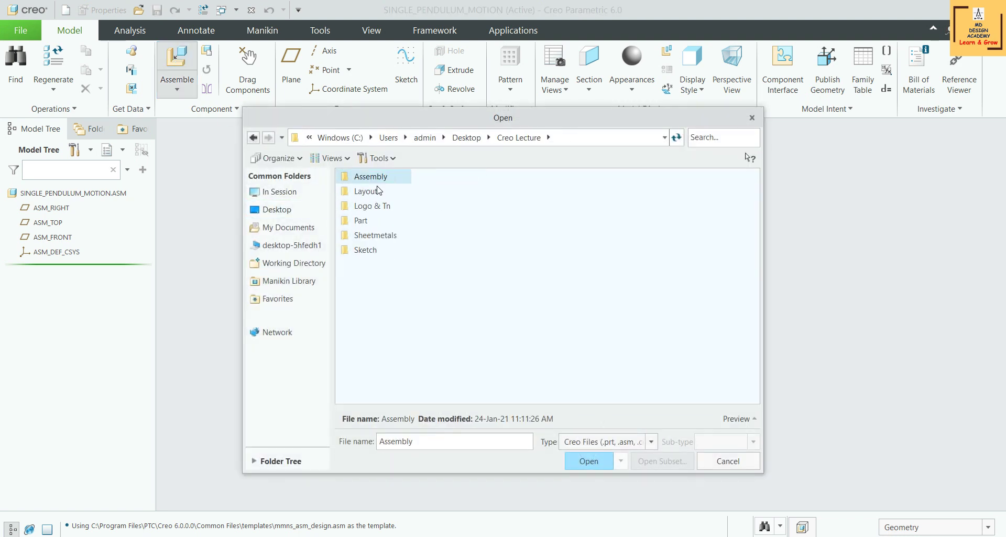
double_click(369, 178)
double_click(369, 178)
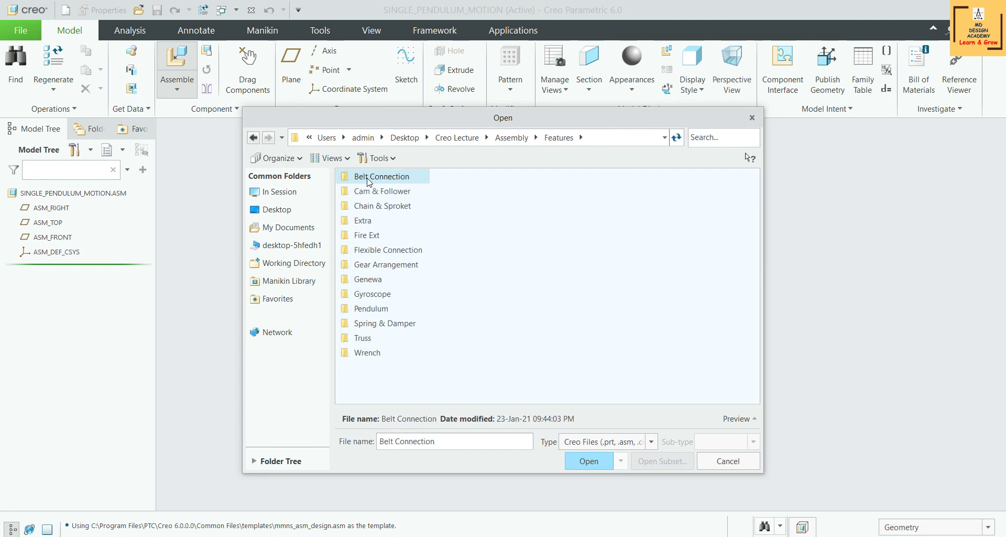
double_click(373, 308)
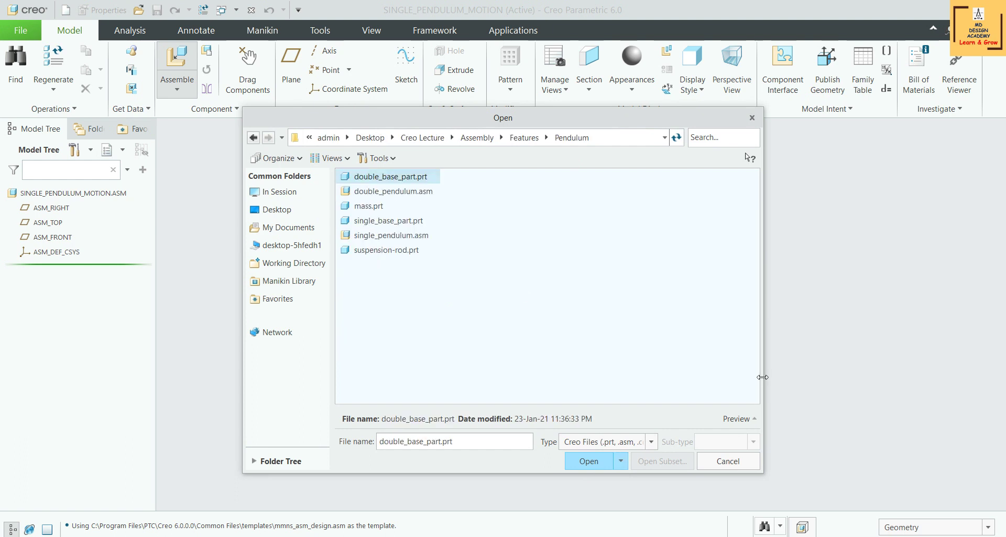
left_click(739, 418)
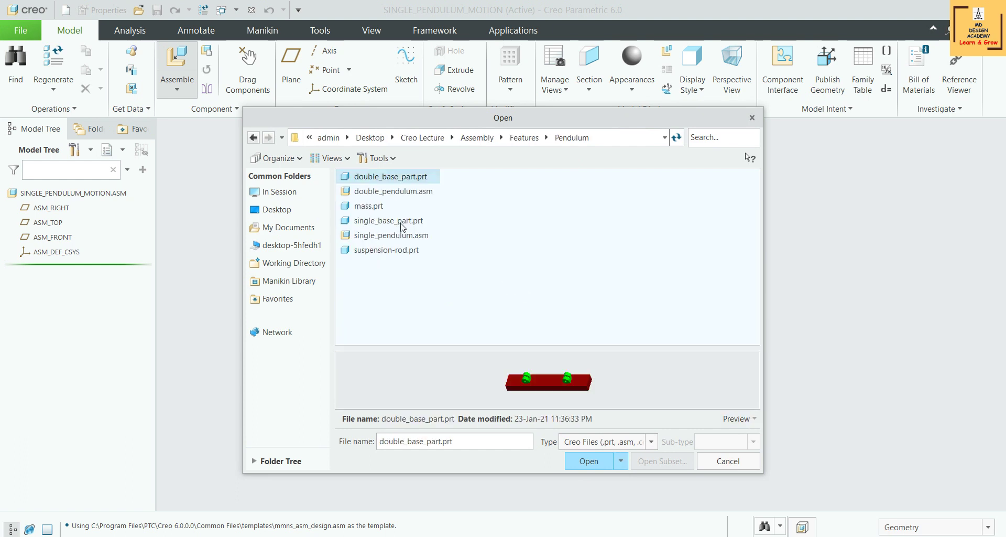
left_click(371, 220)
double_click(371, 221)
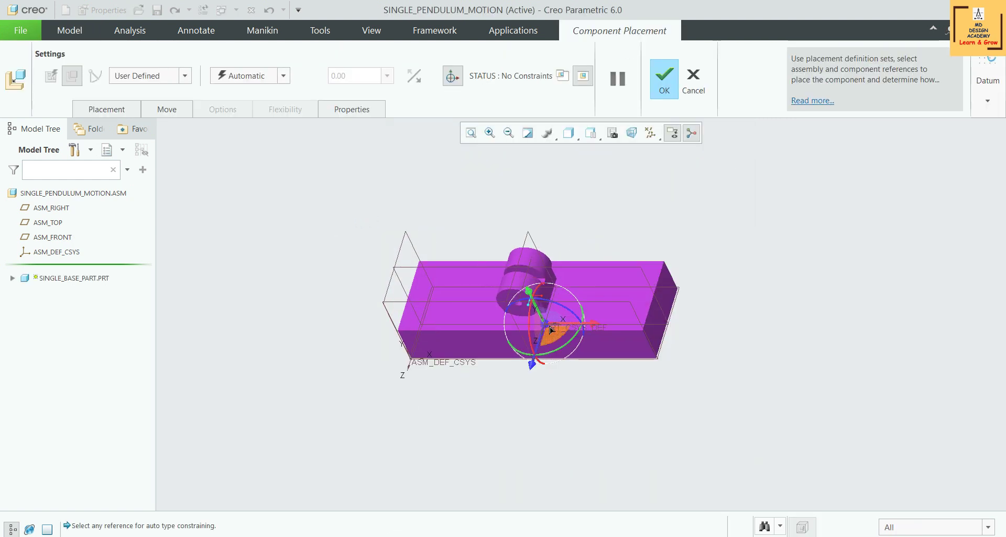
Move the base part clear of the assembly datums, make its horizontal datum plane coincident with ASM_TOP, and flip it upside down.
left_click_drag(551, 329, 668, 413)
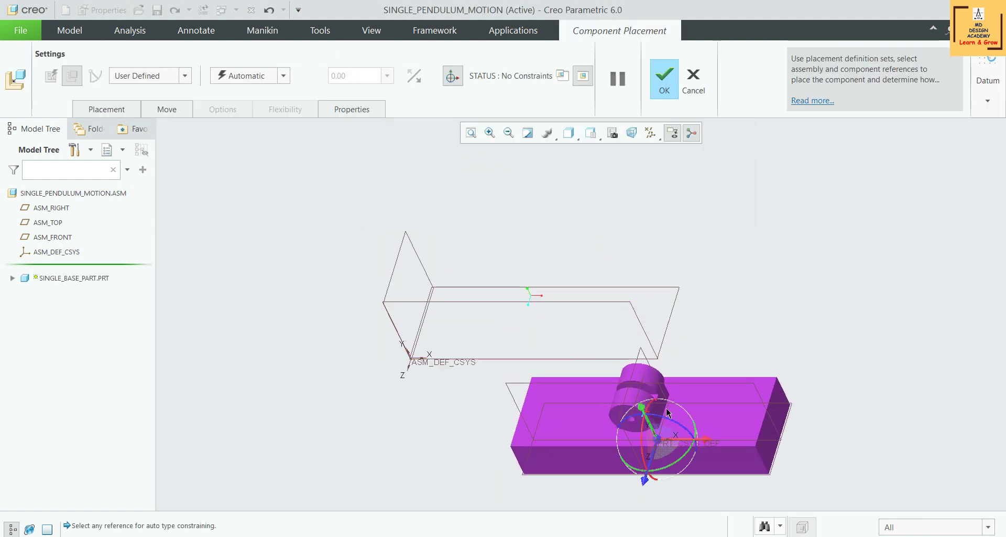
left_click(791, 410)
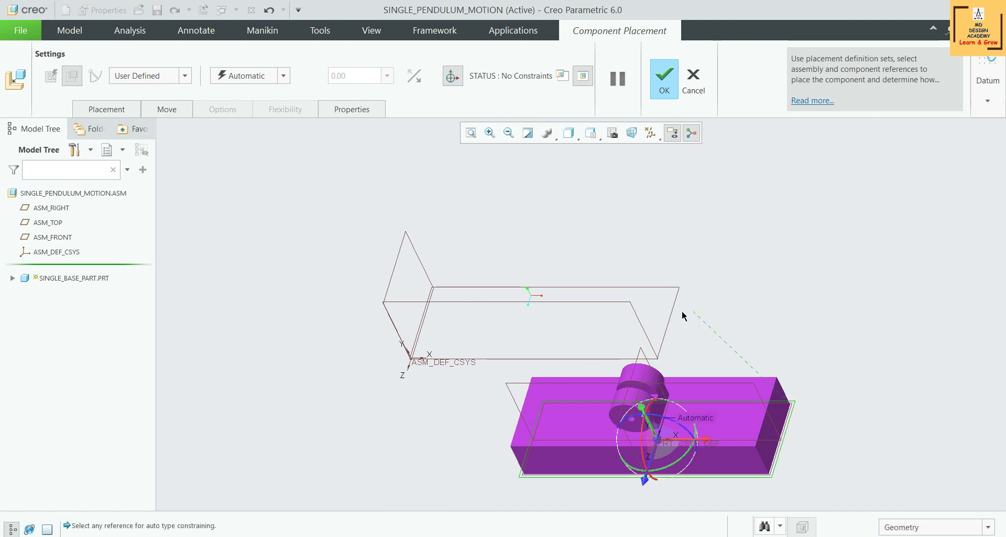
left_click(669, 314)
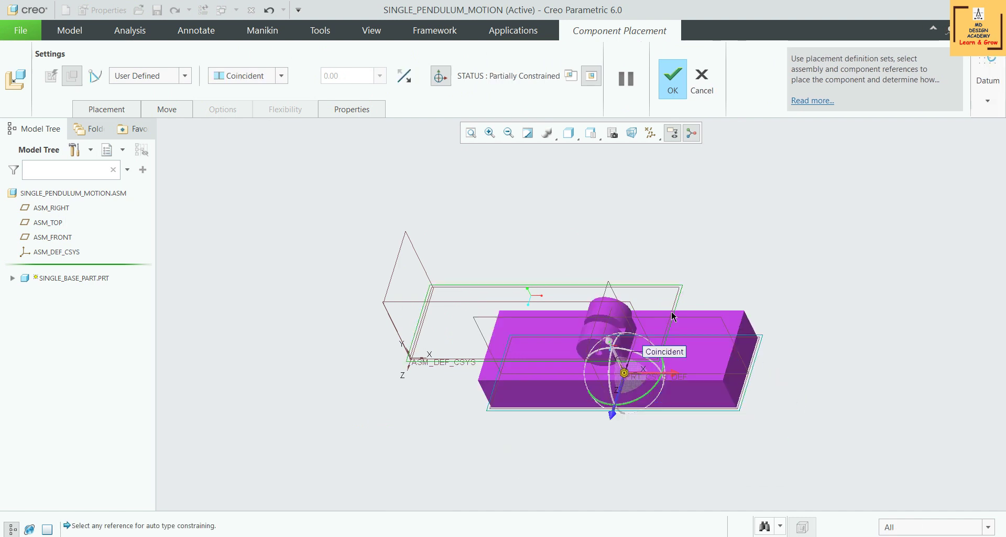
left_click(404, 77)
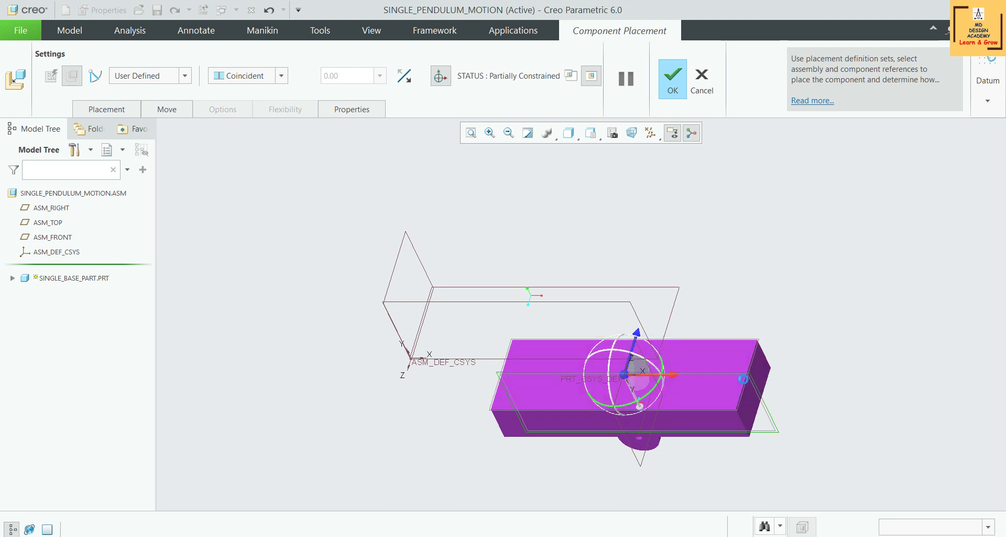
Fully constrain the base part by making its front and right datum planes coincident with ASM_FRONT and ASM_RIGHT, and accept the placement.
left_click(602, 302)
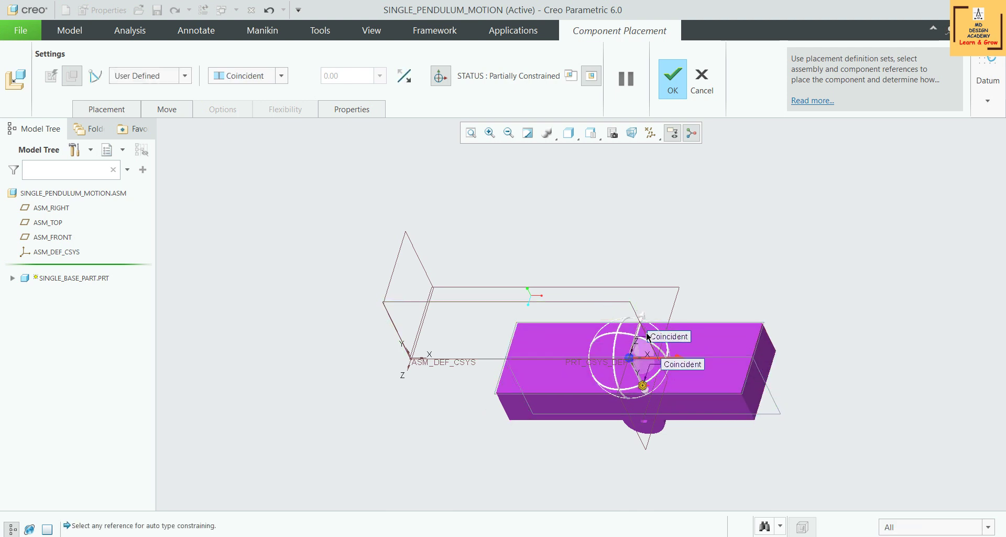
scroll(646, 335, "down", 2)
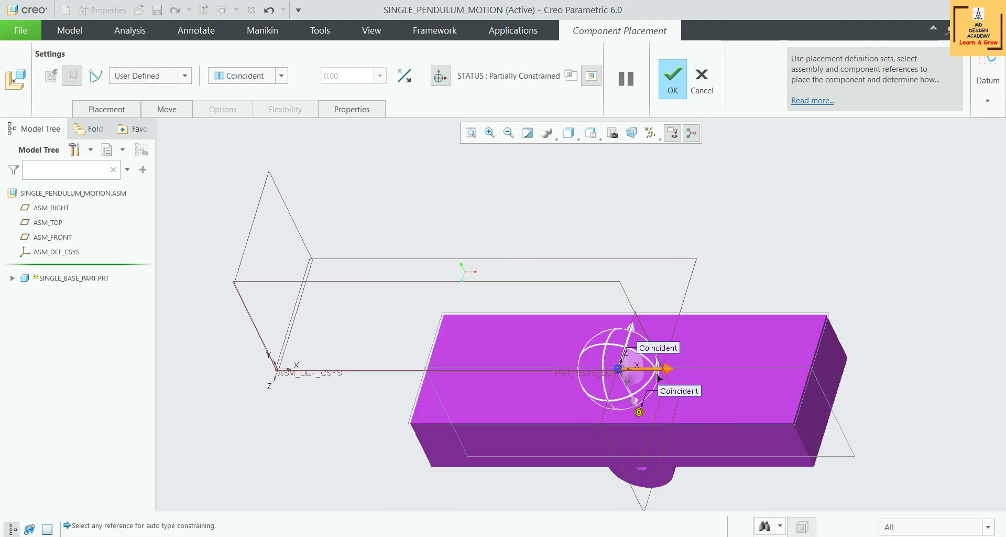
left_click(532, 346)
left_click(250, 226)
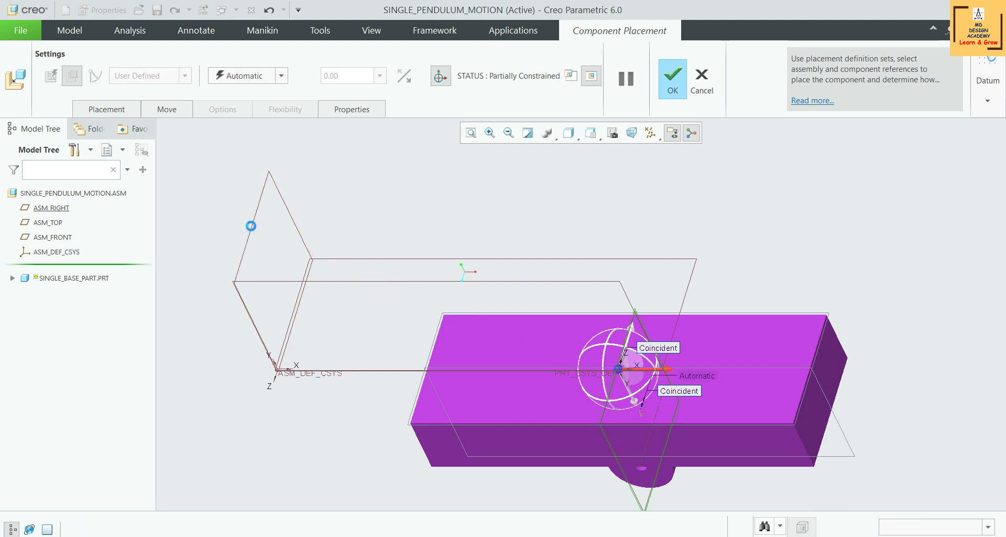
left_click(270, 80)
left_click(233, 132)
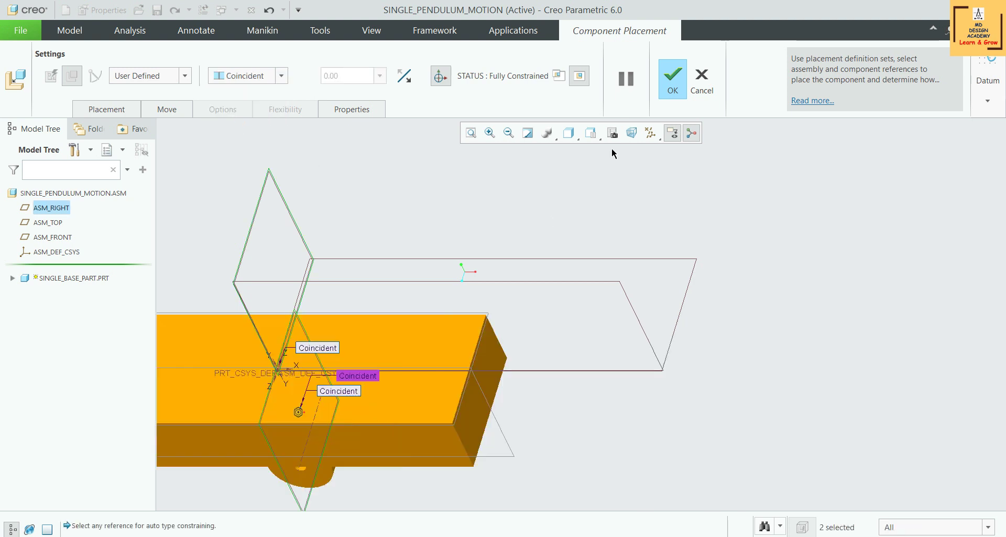
left_click(662, 82)
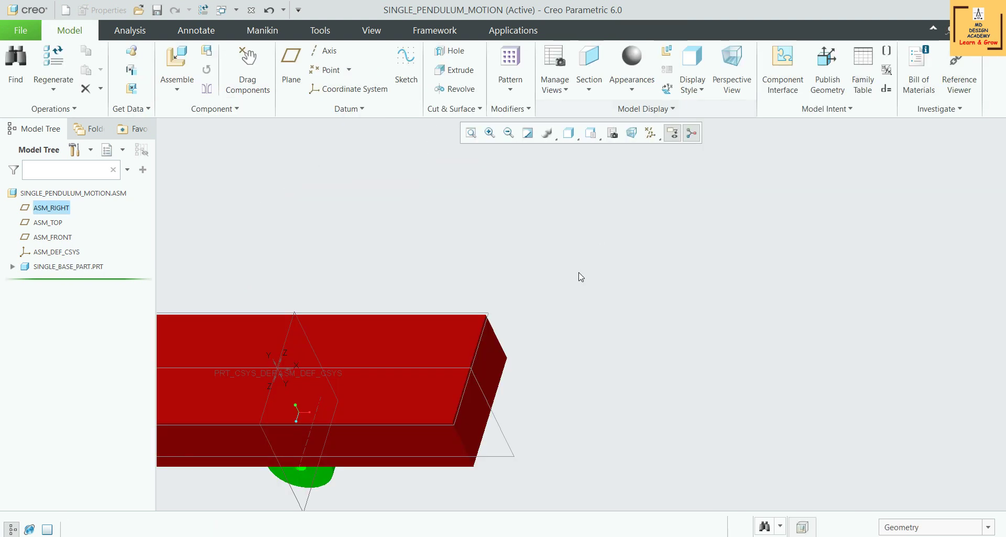
Hide the assembly's default datum planes and coordinate system, and insert suspension-rod.prt as the second component.
scroll(587, 285, "up", 3)
middle_click_drag(587, 285, 569, 264)
scroll(505, 362, "down", 2)
middle_click_drag(505, 361, 424, 279)
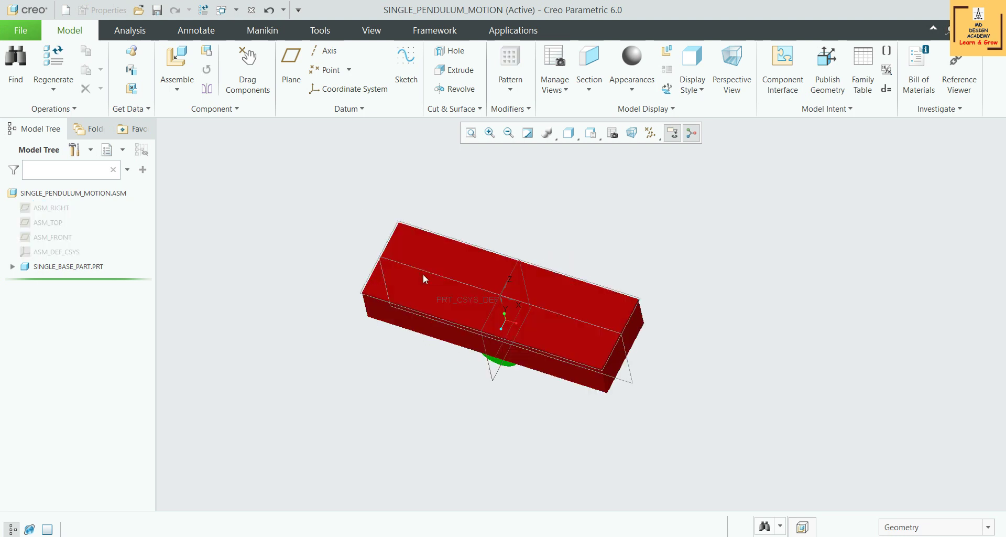
left_click(177, 63)
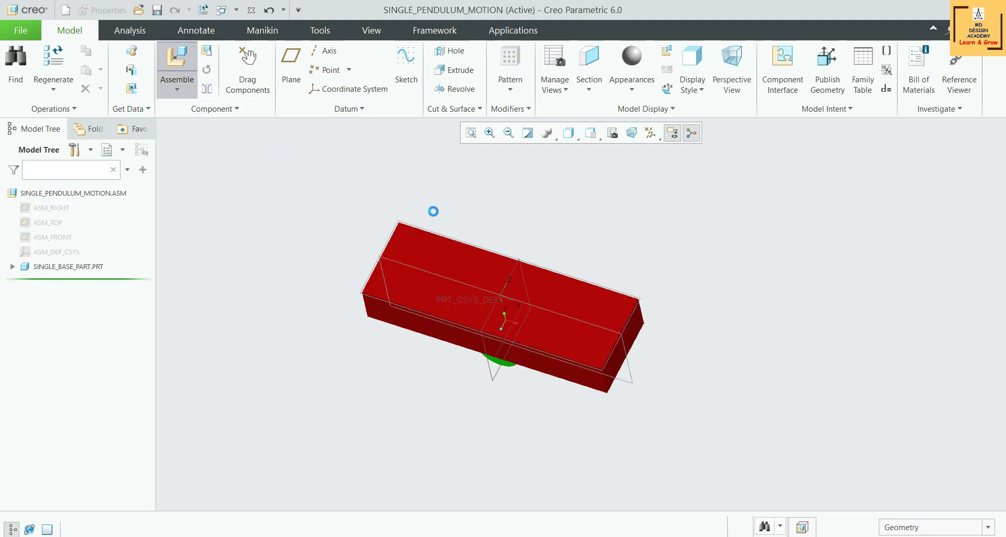
double_click(383, 249)
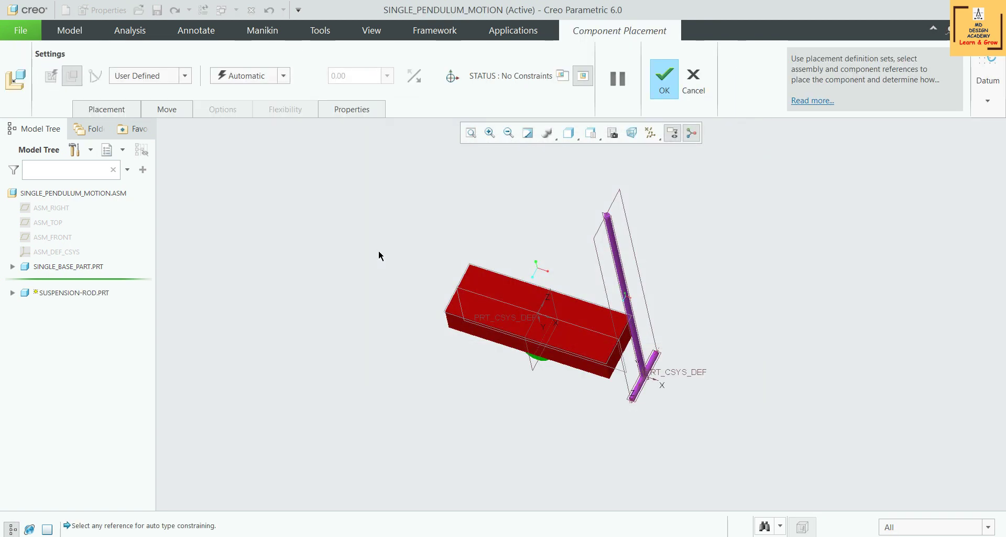
Give the suspension rod a Pin connection, aligning its crossbar axis with the hole axis in the base part's green lug.
left_click(171, 74)
left_click(139, 117)
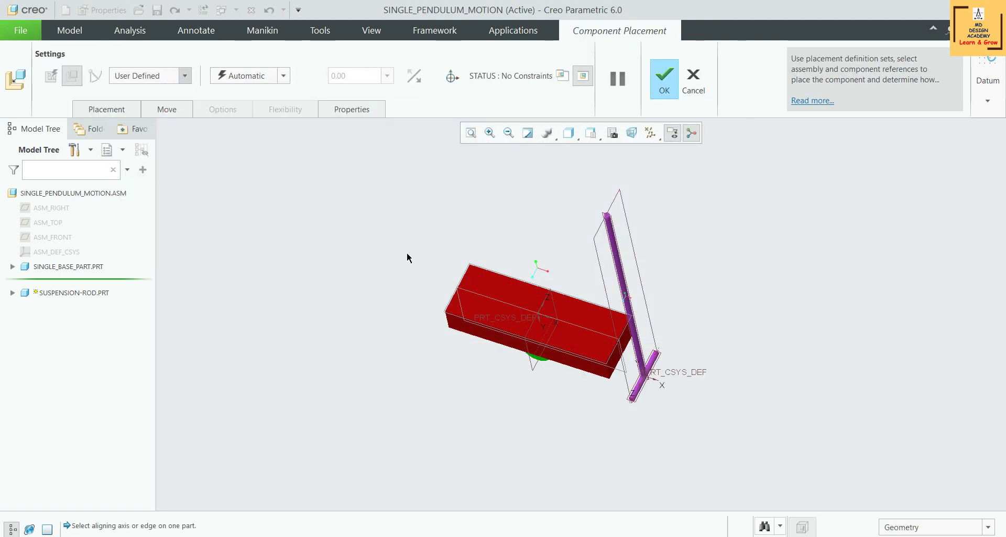
scroll(653, 388, "down", 5)
left_click(615, 380)
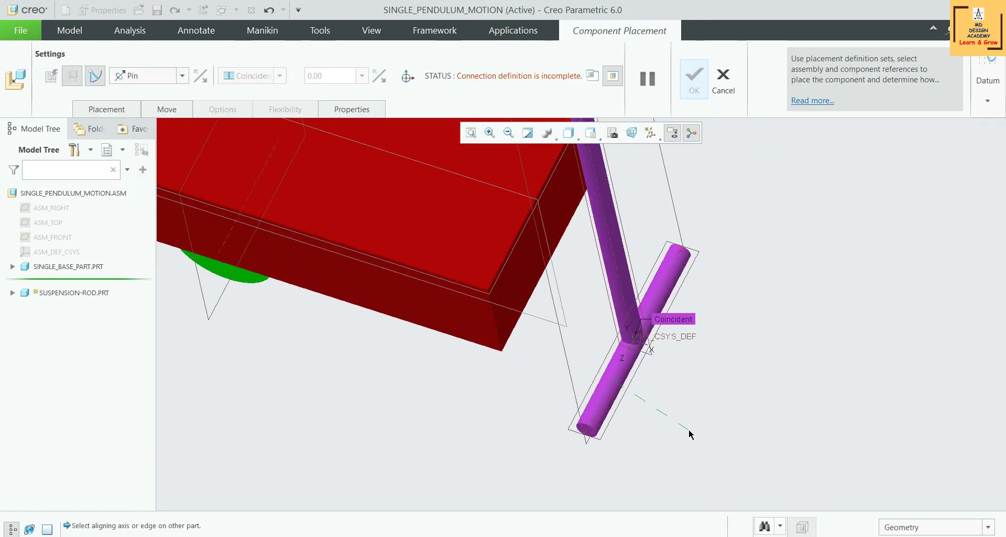
scroll(689, 430, "up", 3)
scroll(466, 370, "down", 5)
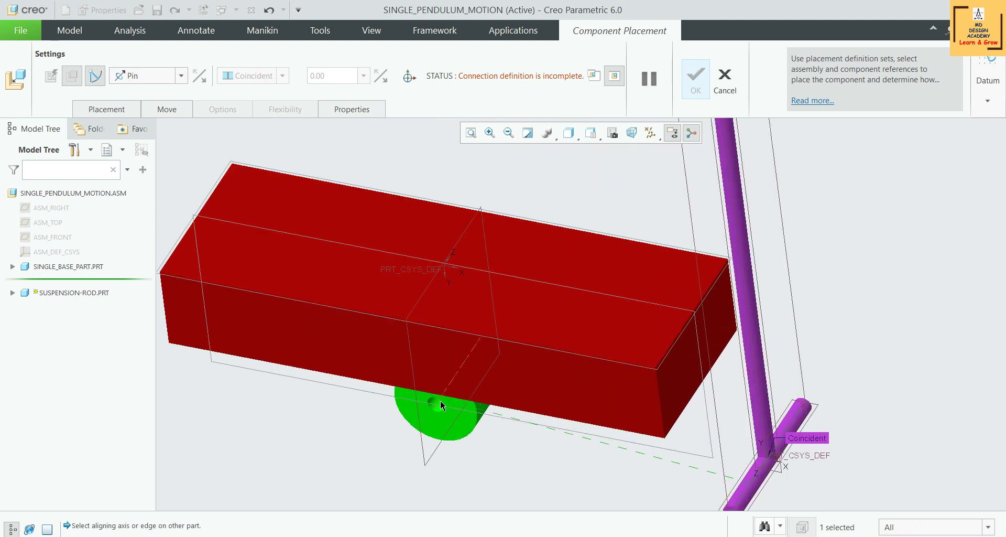
left_click(440, 401)
scroll(568, 454, "up", 3)
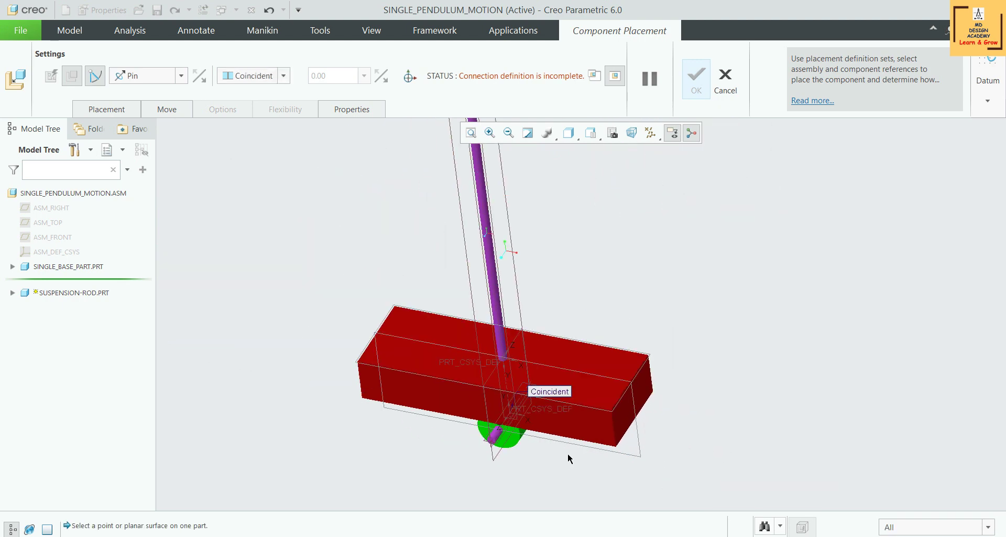
Pick the base's FRONT and the rod's RIGHT datum planes as the pin's translation references, and remove the rod's reference.
left_click(615, 376)
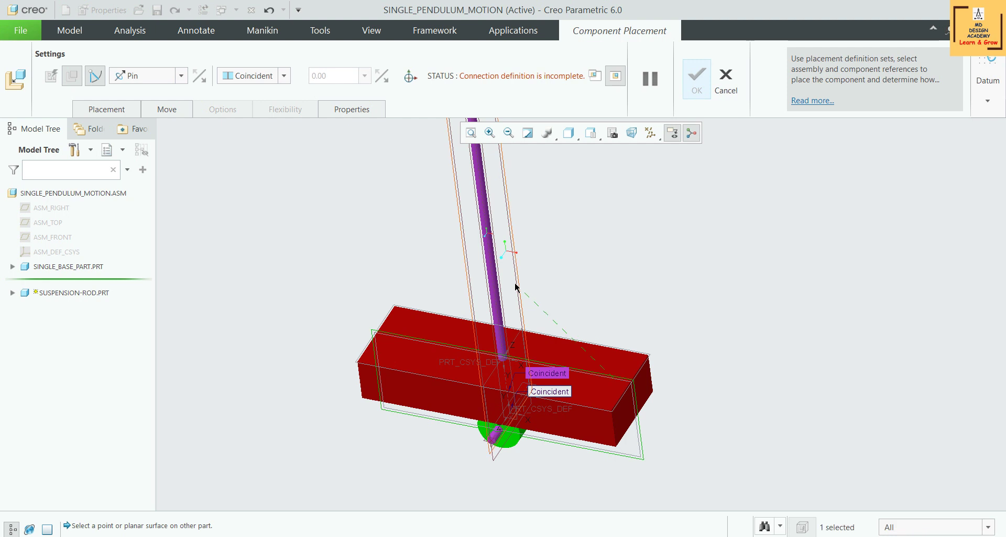
left_click(516, 287)
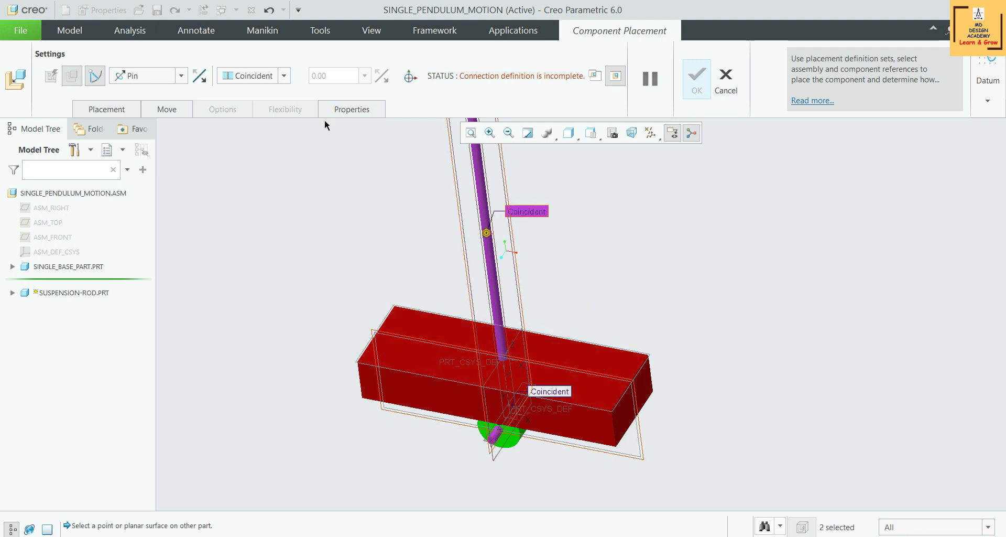
left_click(116, 110)
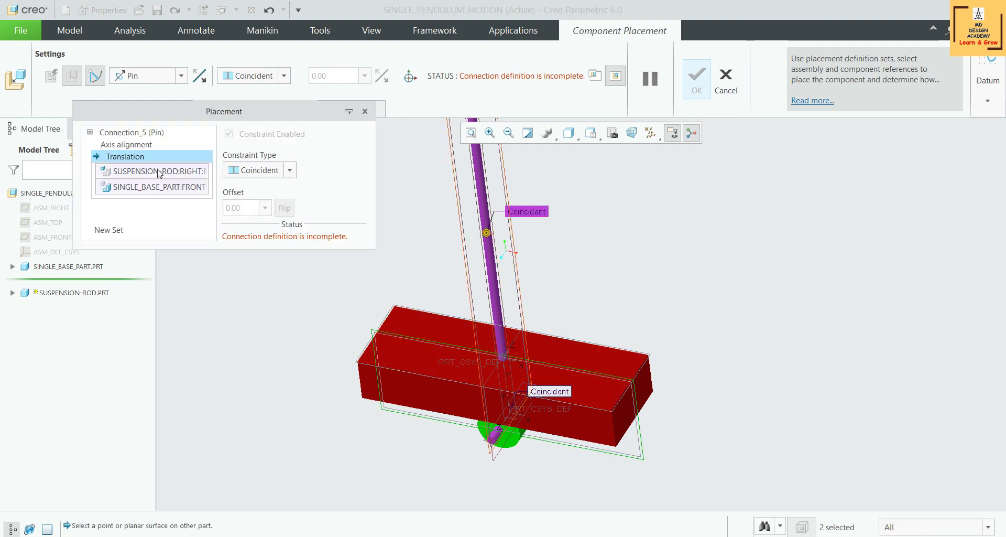
right_click(115, 173)
left_click(99, 184)
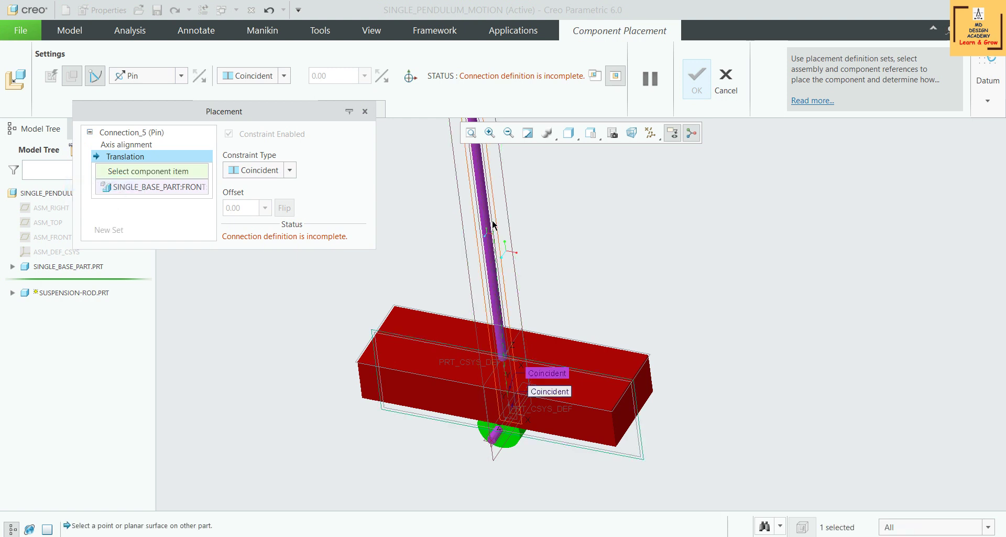
Use the suspension rod's FRONT datum plane as the translation reference and flip the rod so it hangs below the base.
left_click(558, 406)
middle_click_drag(635, 341, 603, 291)
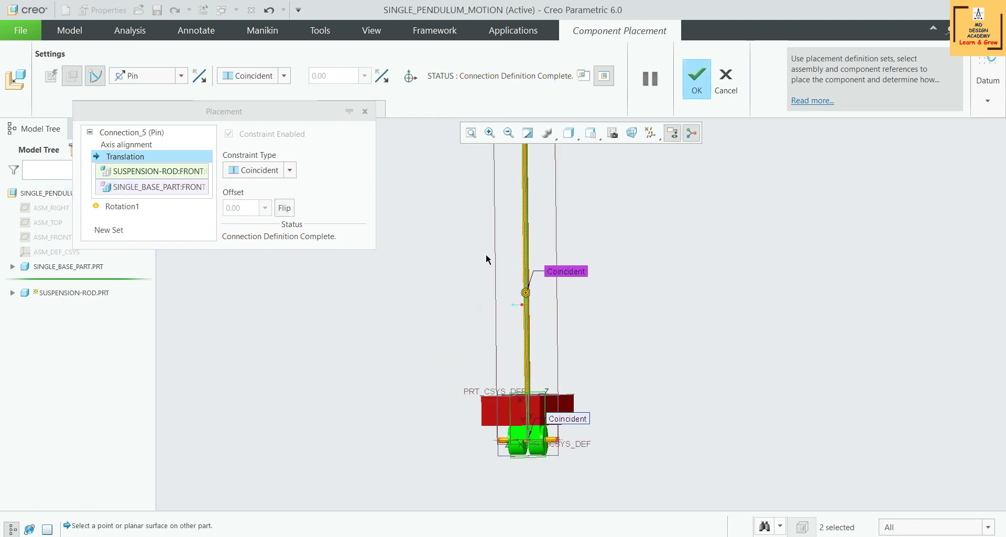
left_click(284, 207)
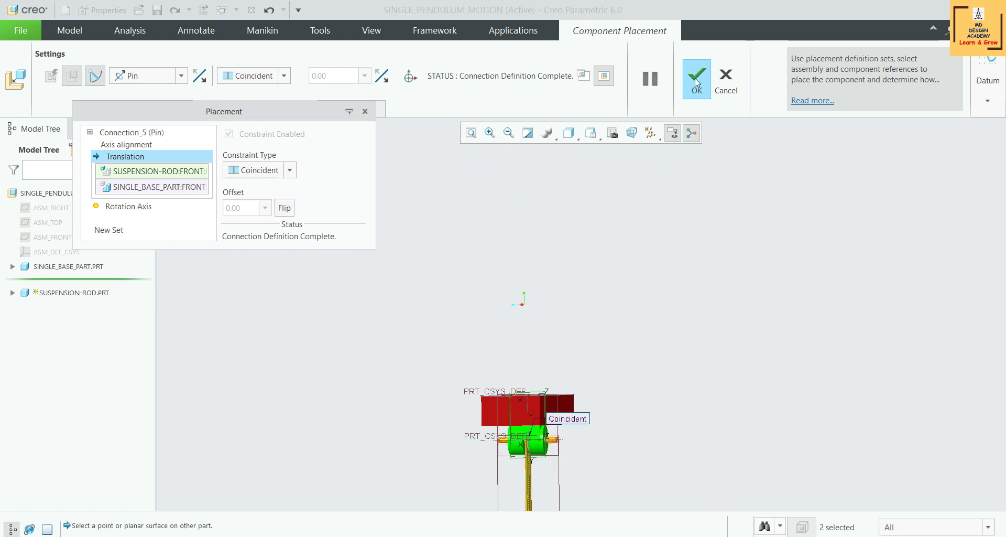
Accept the suspension rod's placement and insert mass.prt as the third component.
left_click(696, 78)
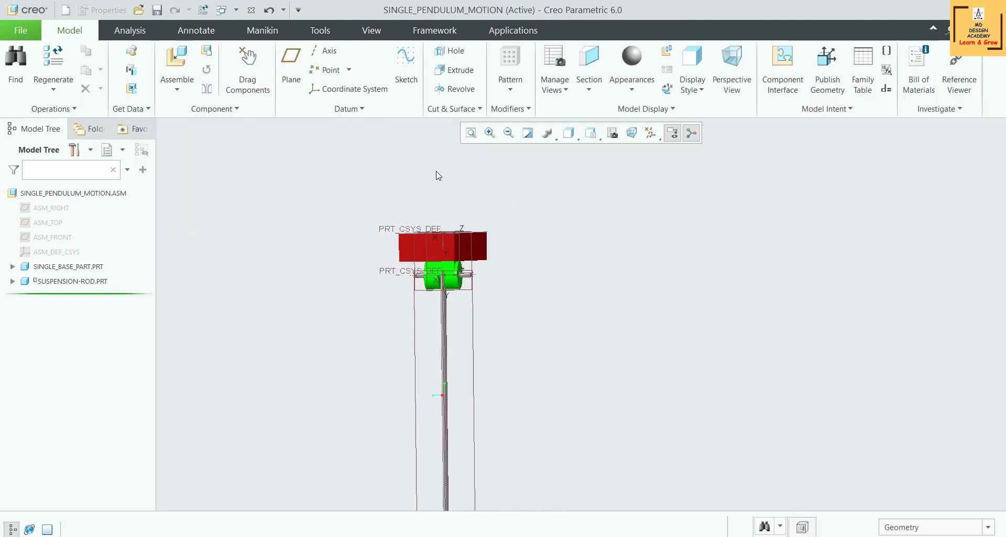
left_click(177, 59)
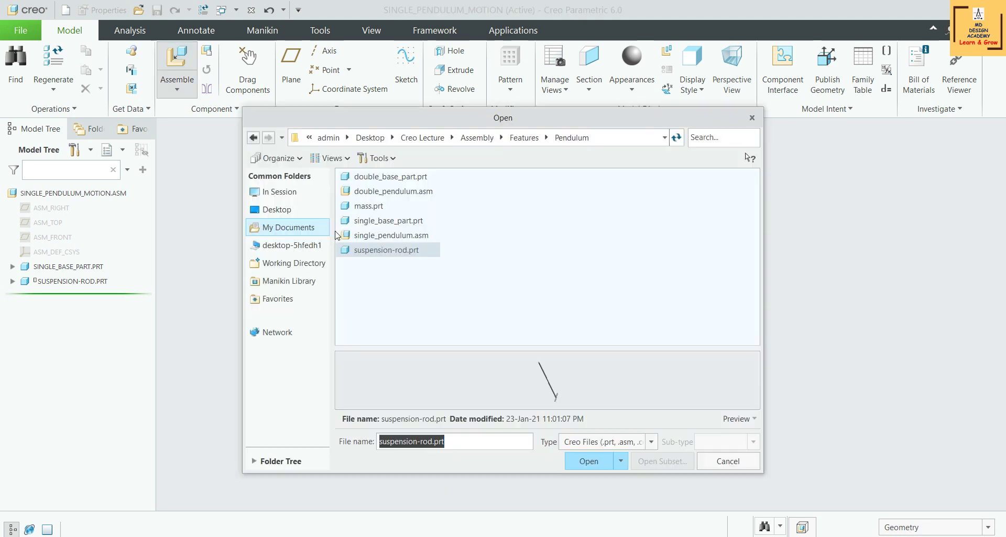
double_click(369, 206)
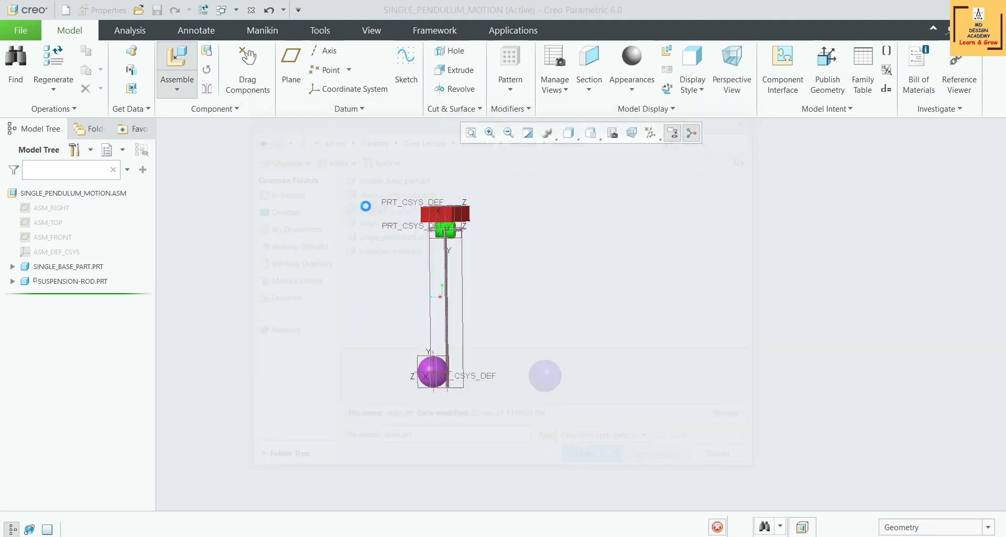
Give the mass a Pin connection, aligning its vertical centre axis with the suspension rod's long axis.
left_click(185, 75)
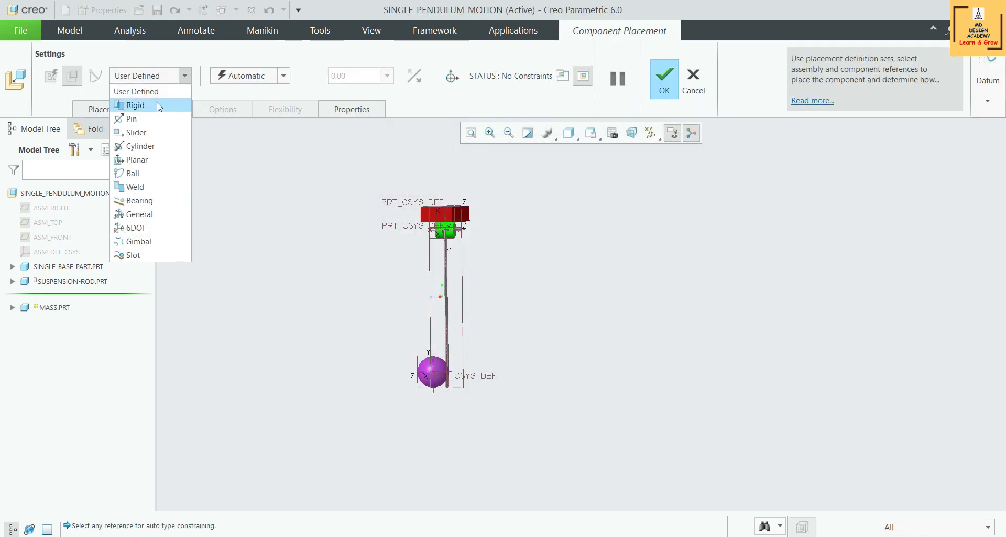
left_click(137, 118)
scroll(419, 352, "up", 6)
scroll(504, 433, "up", 4)
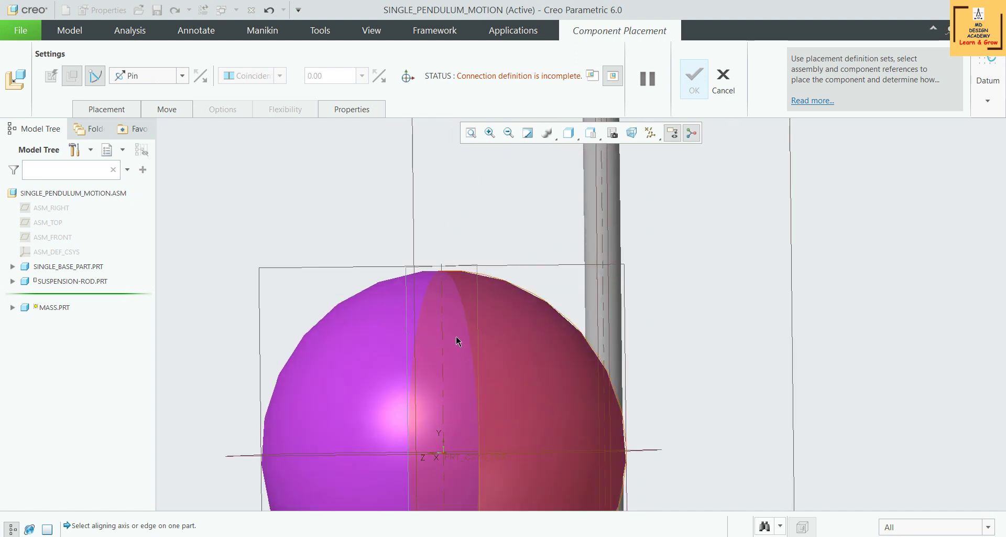
left_click(445, 316)
scroll(580, 326, "down", 3)
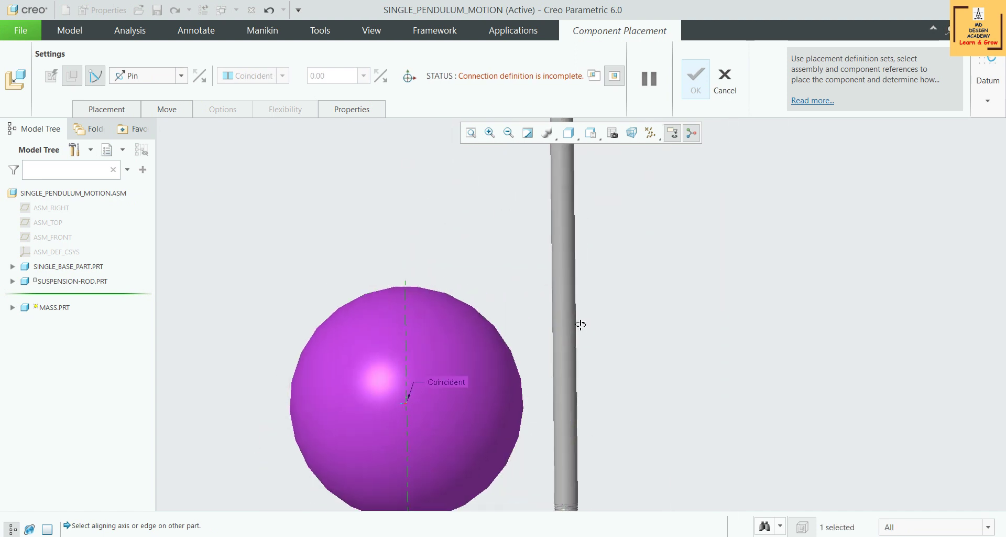
left_click(591, 393)
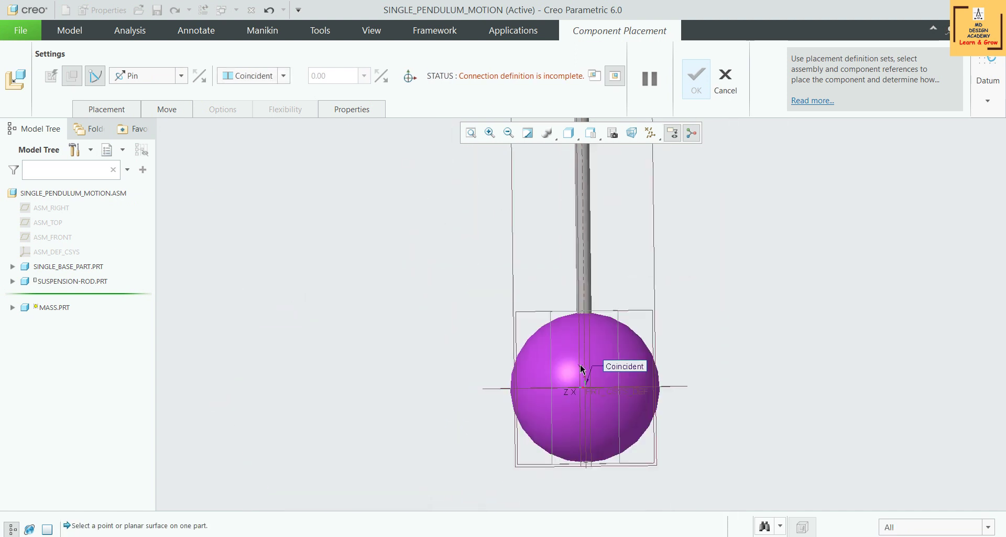
Make the rod's lower end face coincident with the floor of the mass's hole as the pin translation, and accept the placement.
scroll(587, 362, "down", 2)
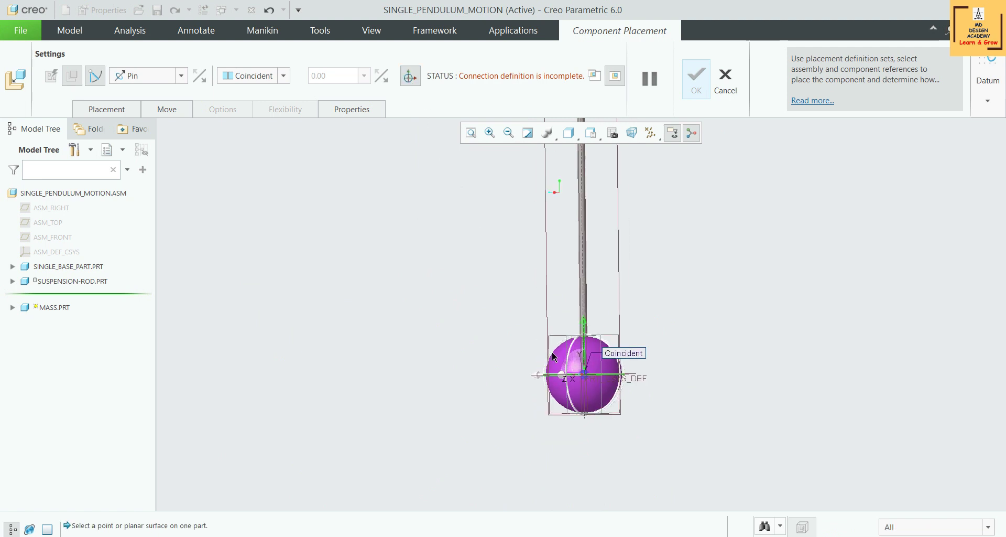
middle_click_drag(587, 360, 574, 464, "shift")
scroll(605, 402, "down", 3)
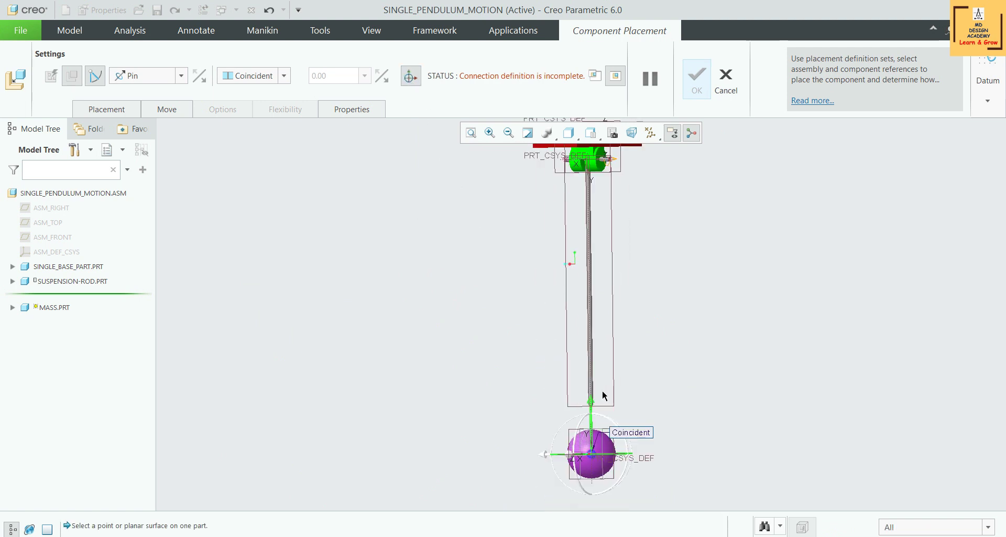
scroll(598, 409, "up", 5)
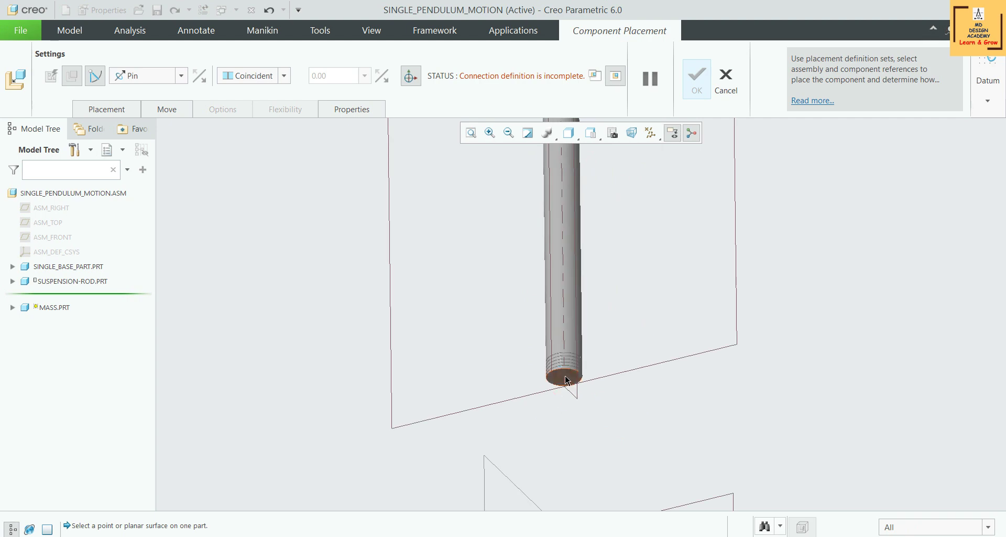
left_click(567, 379)
scroll(566, 378, "down", 3)
middle_click_drag(613, 418, 608, 200, "shift")
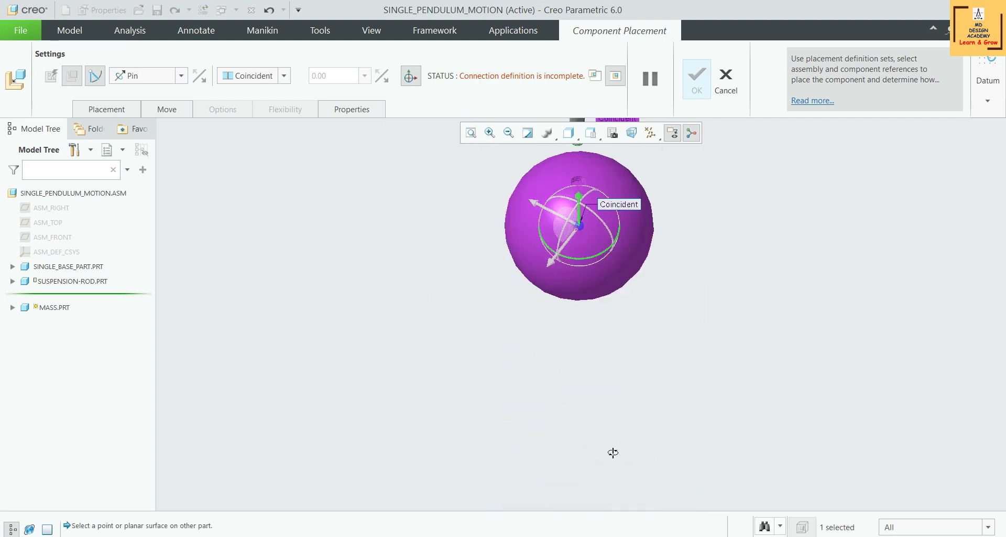
scroll(592, 198, "up", 4)
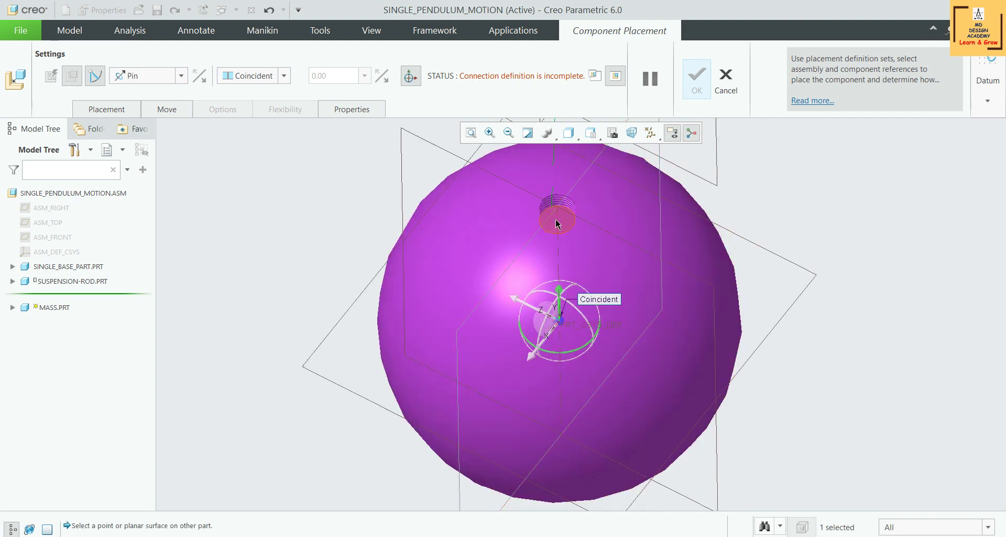
left_click(558, 216)
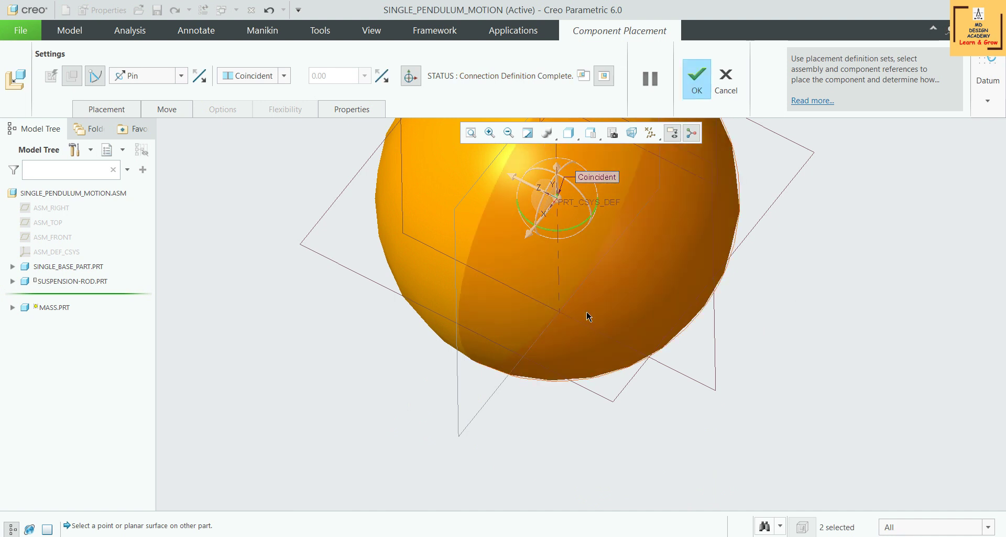
scroll(584, 320, "down", 3)
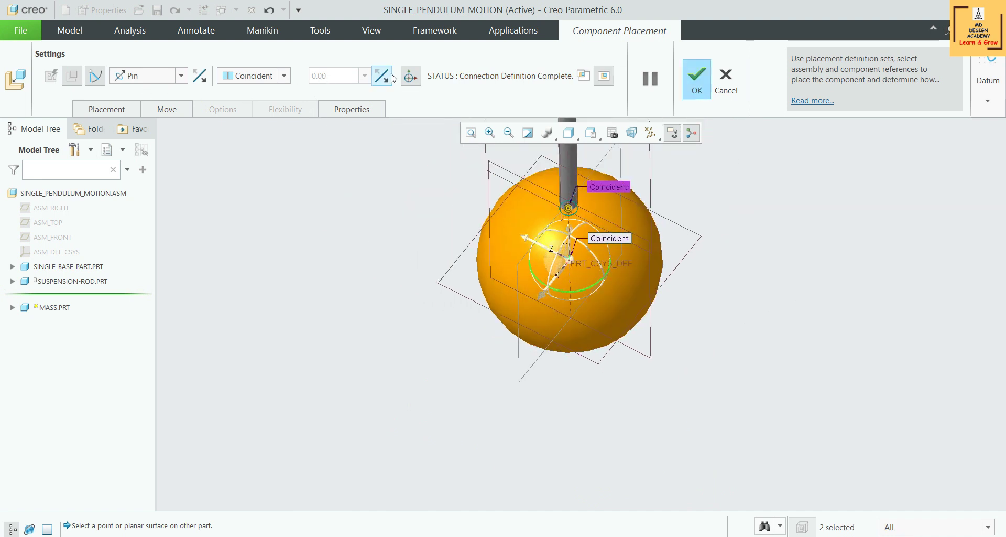
left_click(697, 77)
Turn off the display of all datum features and show the assembly shaded with edges.
scroll(481, 443, "down", 3)
scroll(622, 365, "down", 2)
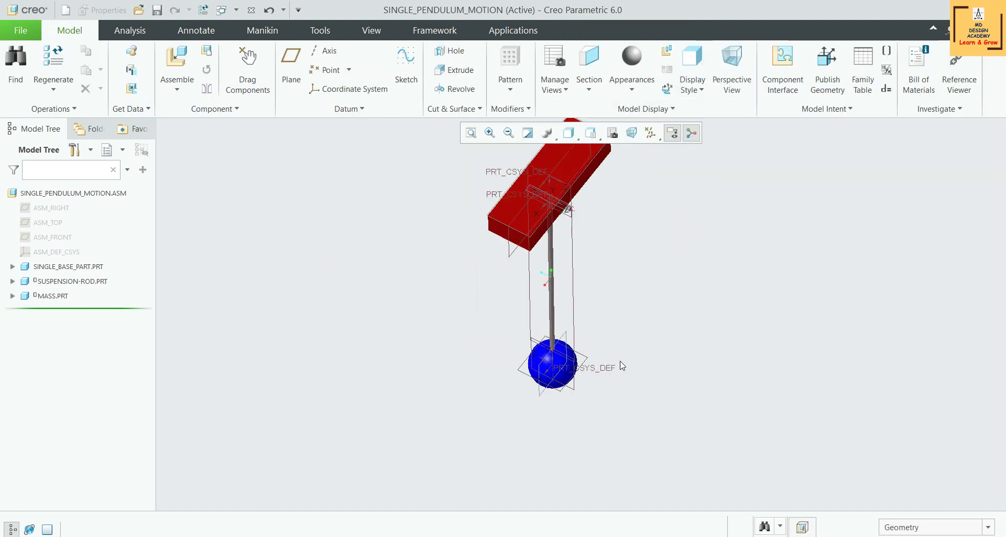
middle_click_drag(623, 366, 611, 288)
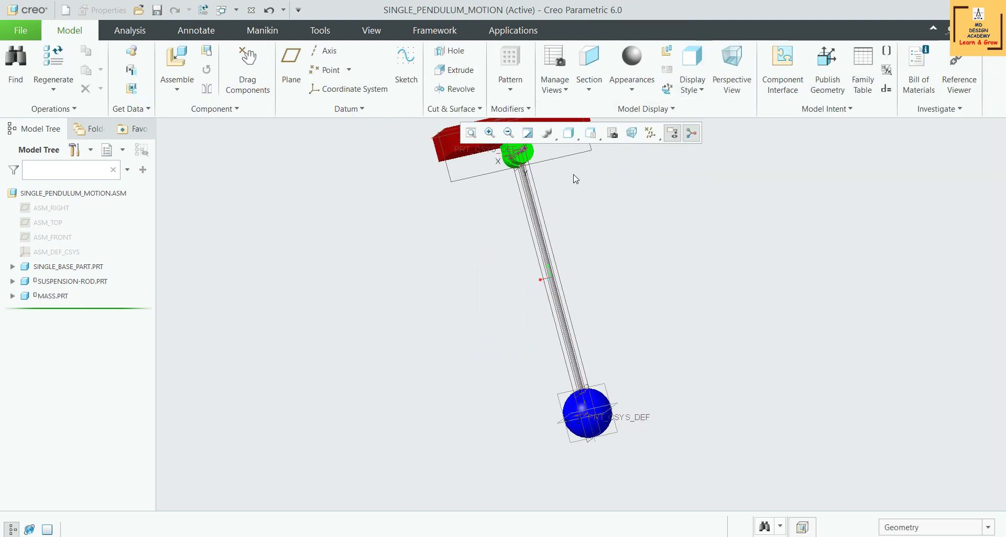
left_click(650, 133)
left_click(603, 150)
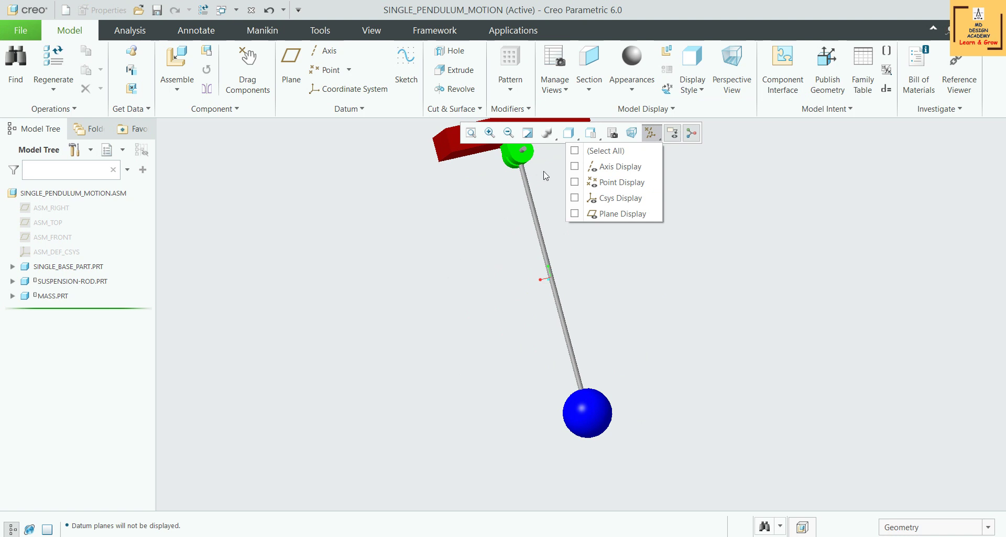
left_click(574, 135)
left_click(461, 168)
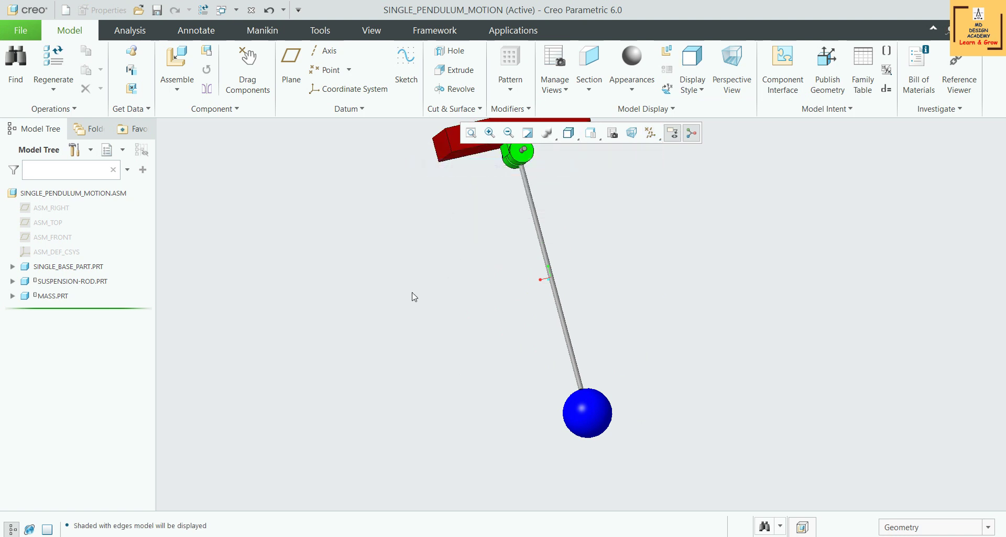
Orient the assembly to the saved view that looks straight along the base's pin axis.
middle_click_drag(414, 297, 534, 172)
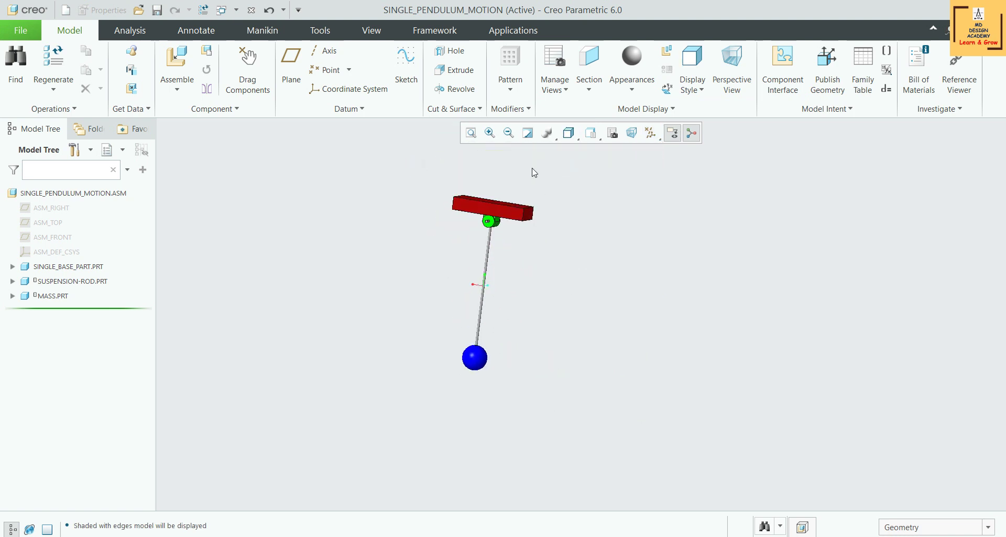
scroll(487, 220, "up", 3)
scroll(433, 258, "down", 2)
scroll(470, 319, "up", 3)
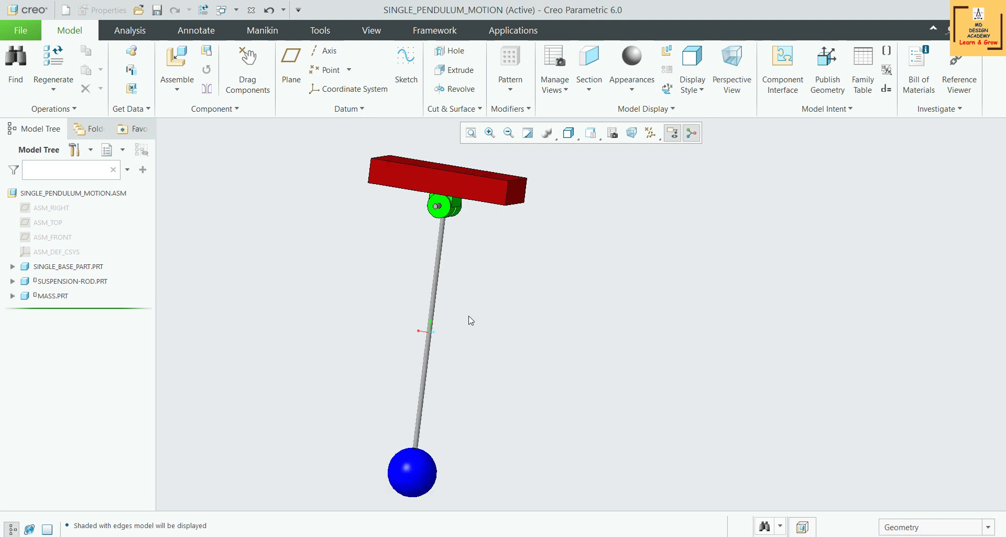
left_click(600, 130)
left_click(503, 202)
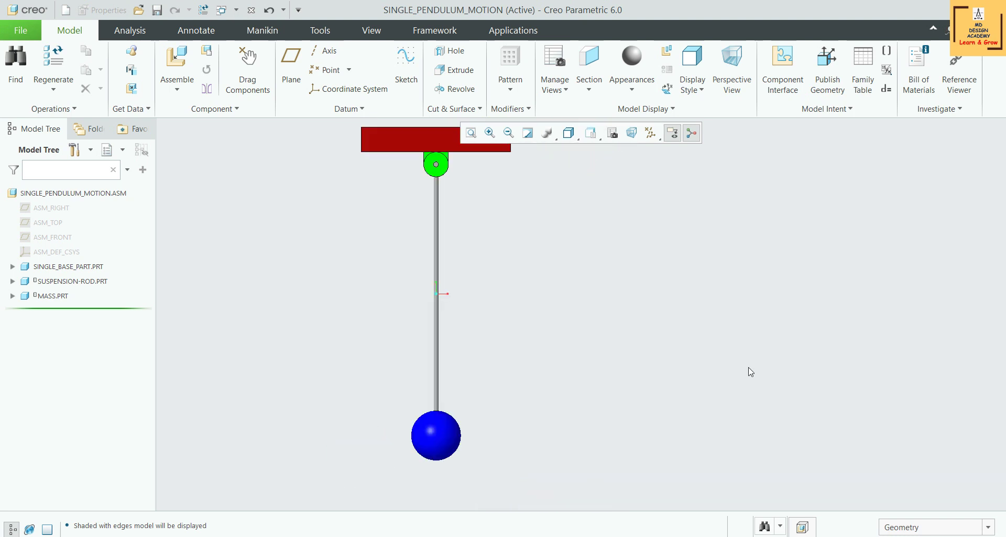
Switch the pendulum assembly to the Mechanism application.
left_click(513, 30)
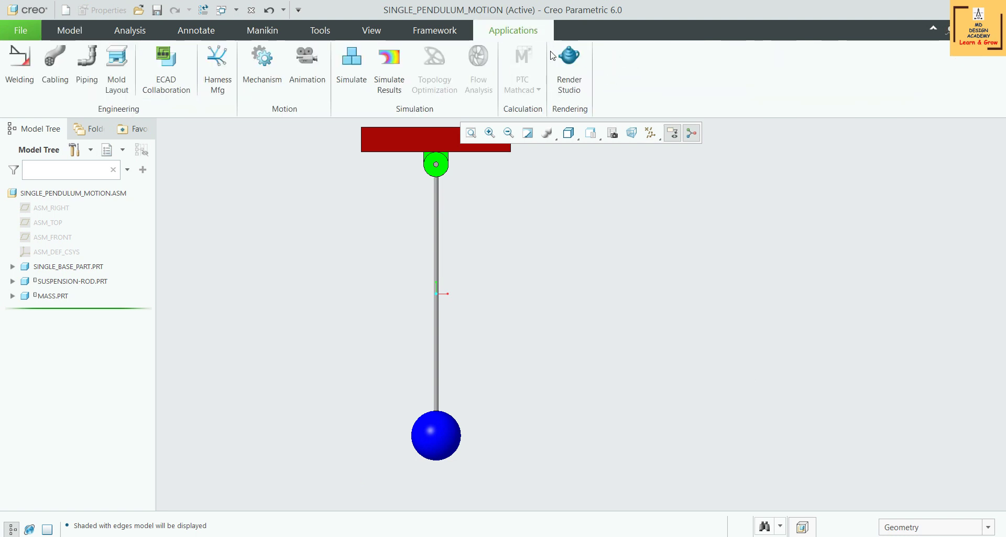
left_click(260, 68)
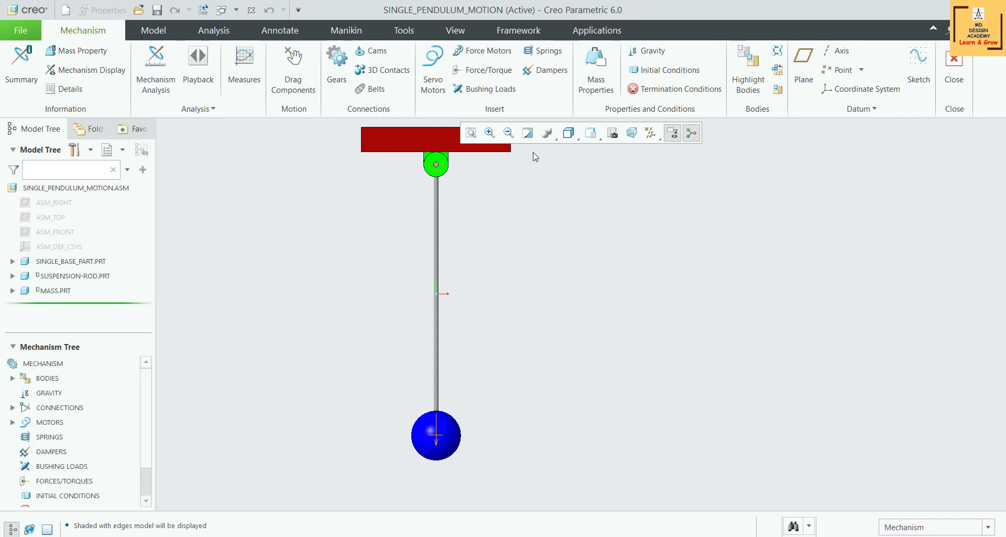
scroll(279, 263, "down", 2)
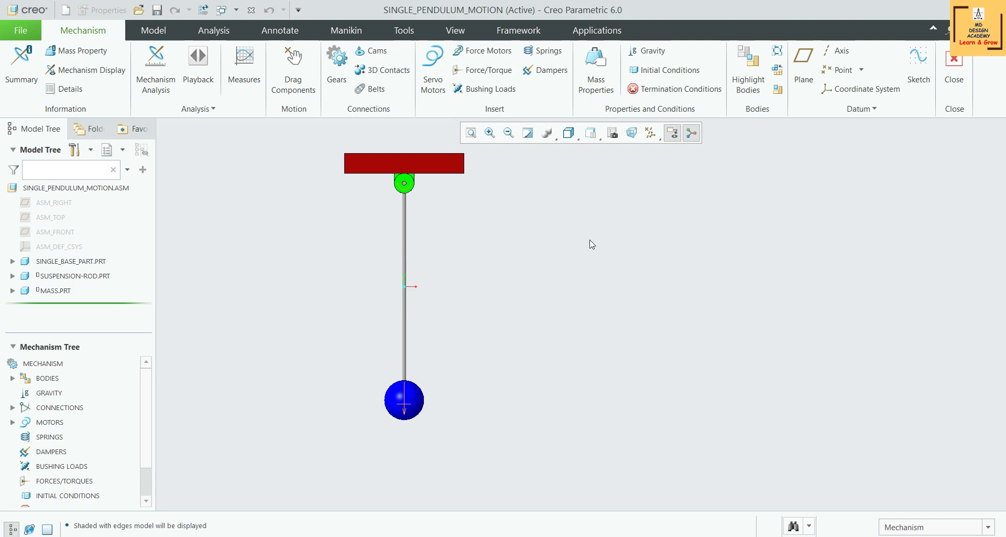
scroll(592, 246, "up", 1)
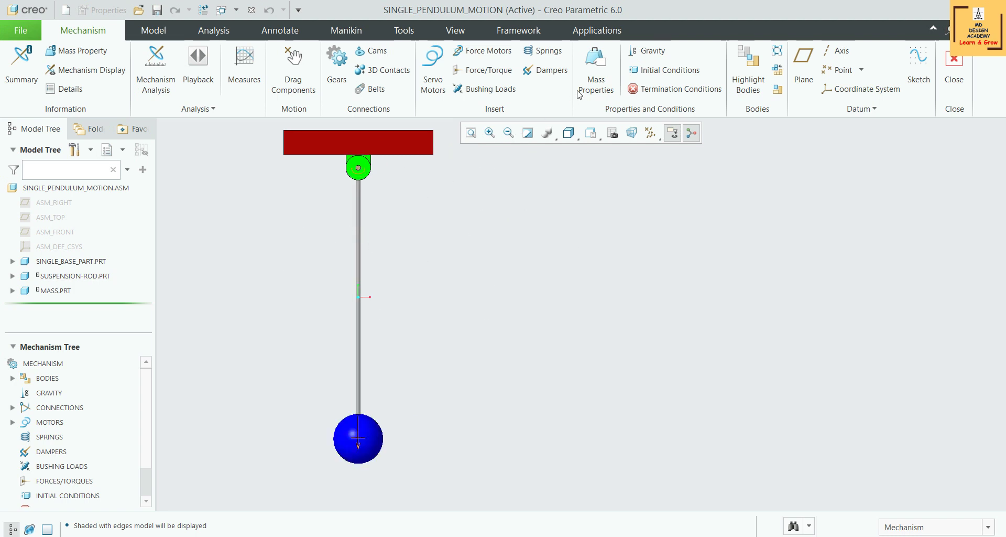
Assign mass properties to the spherical mass part, keeping the Default definition.
left_click(595, 72)
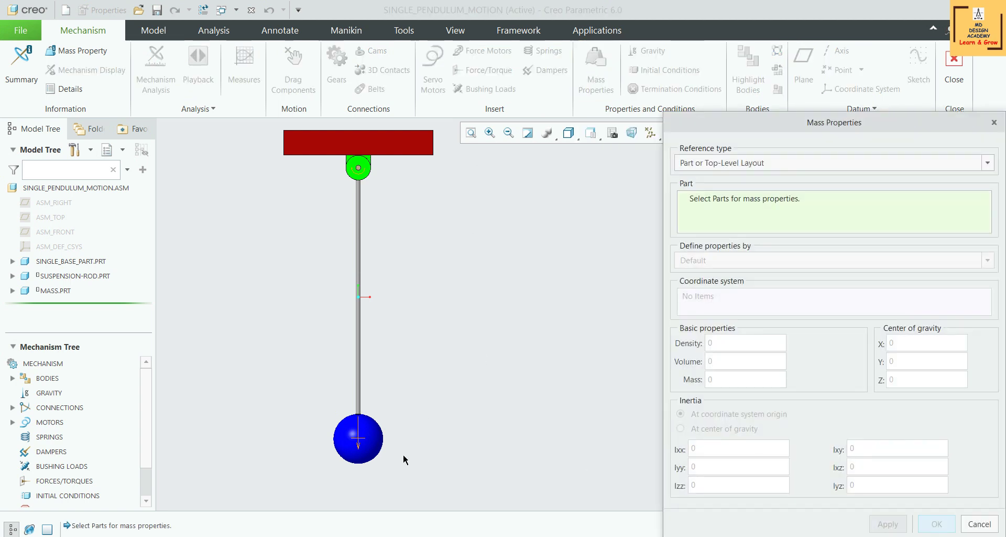
left_click(375, 438)
left_click(889, 524)
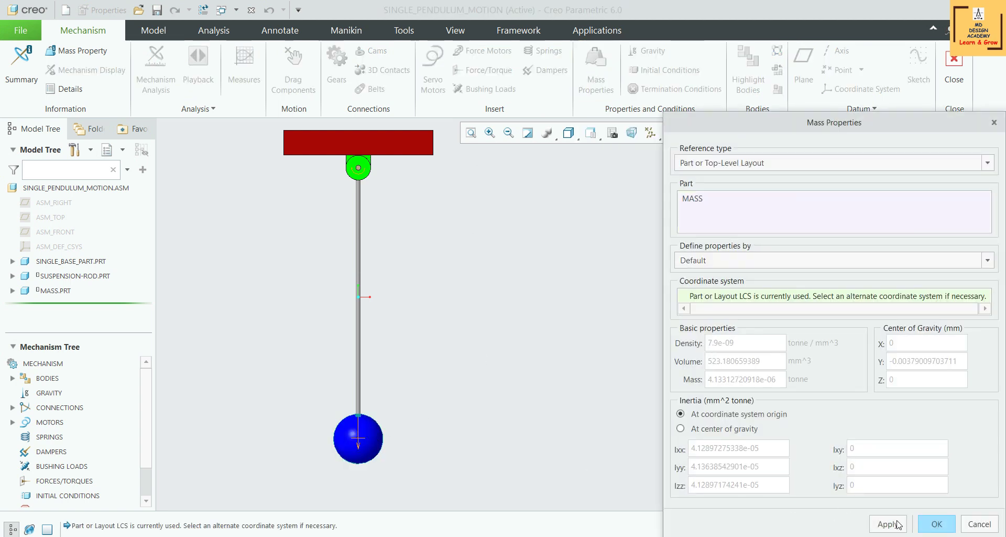
left_click(937, 524)
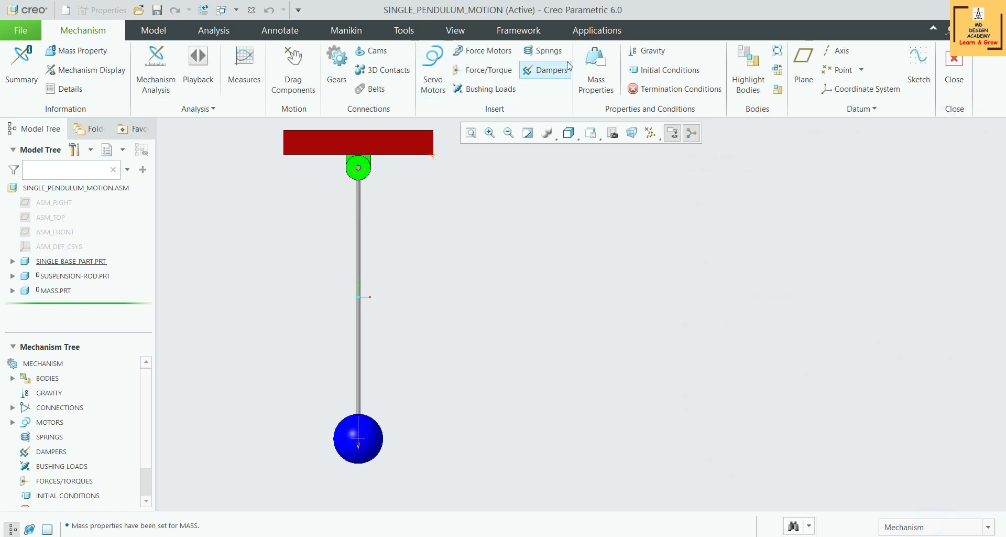
Assign Default mass properties to the suspension rod and to the red base part.
left_click(596, 70)
left_click(360, 221)
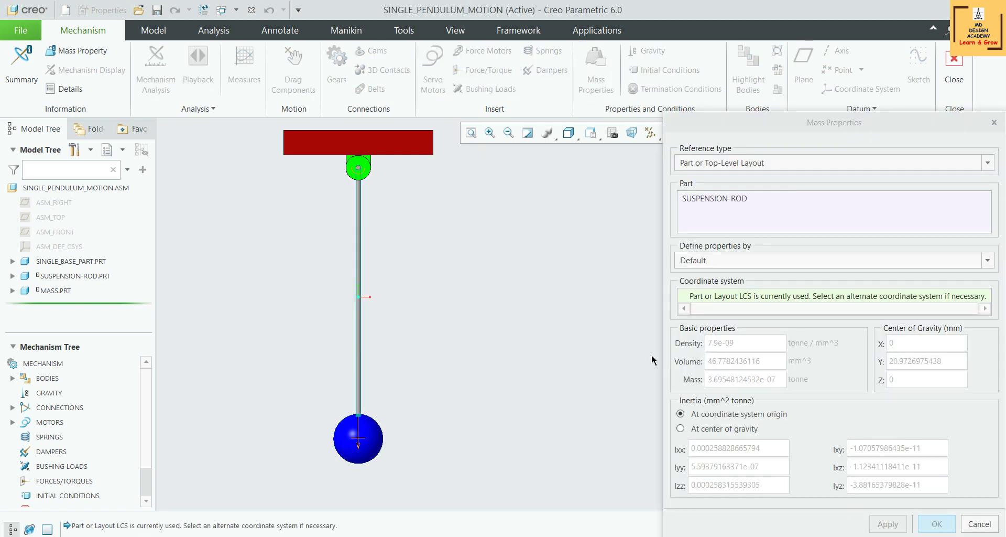
left_click(888, 524)
left_click(930, 522)
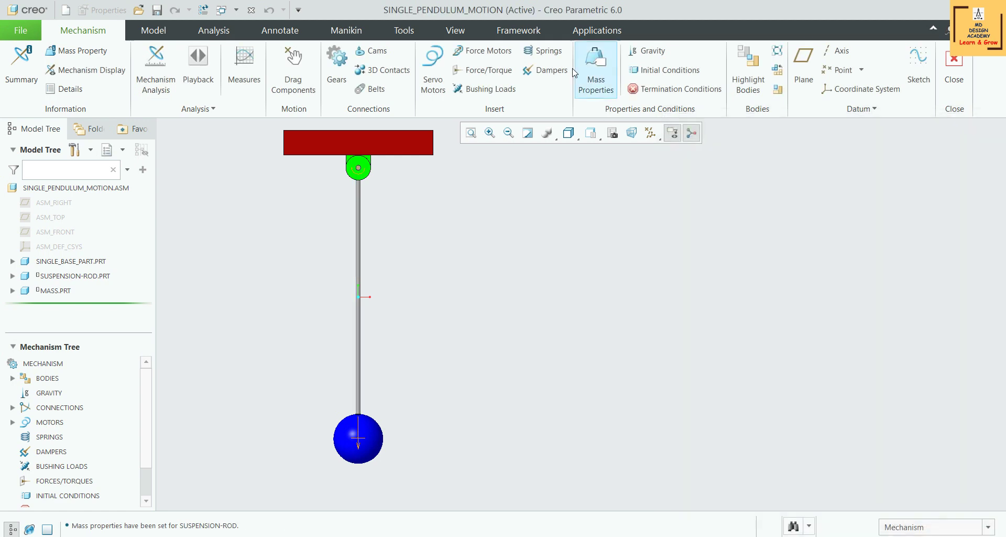
left_click(596, 70)
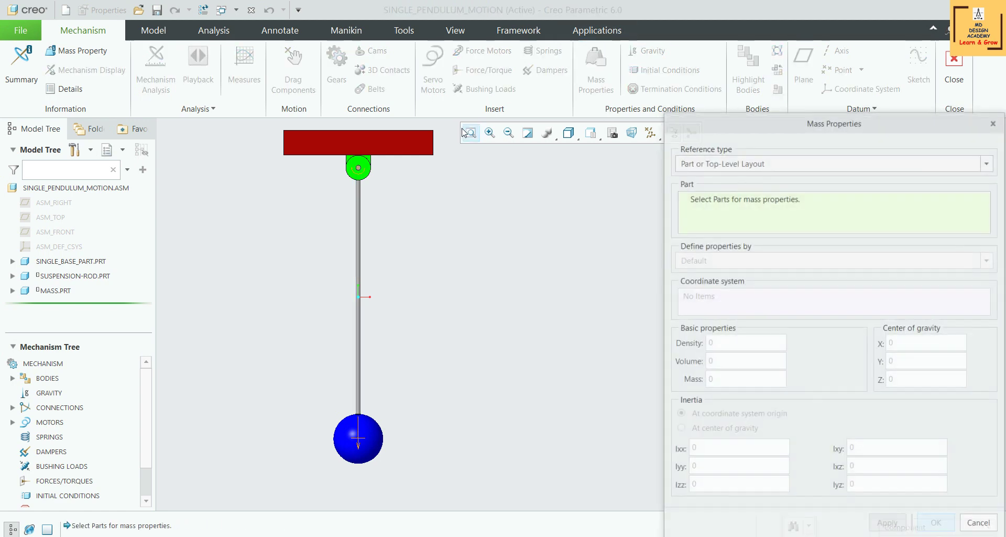
left_click(415, 151)
left_click(892, 526)
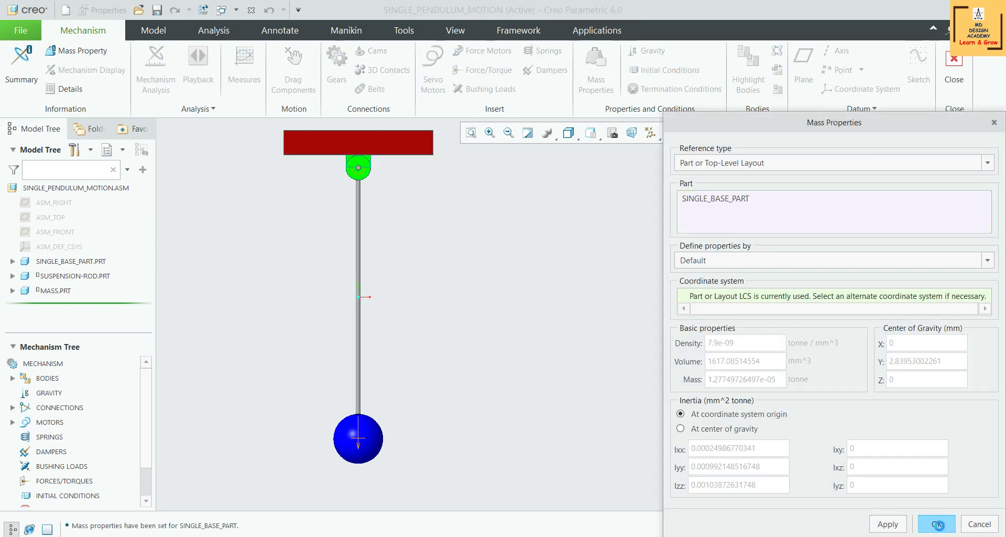
left_click(936, 524)
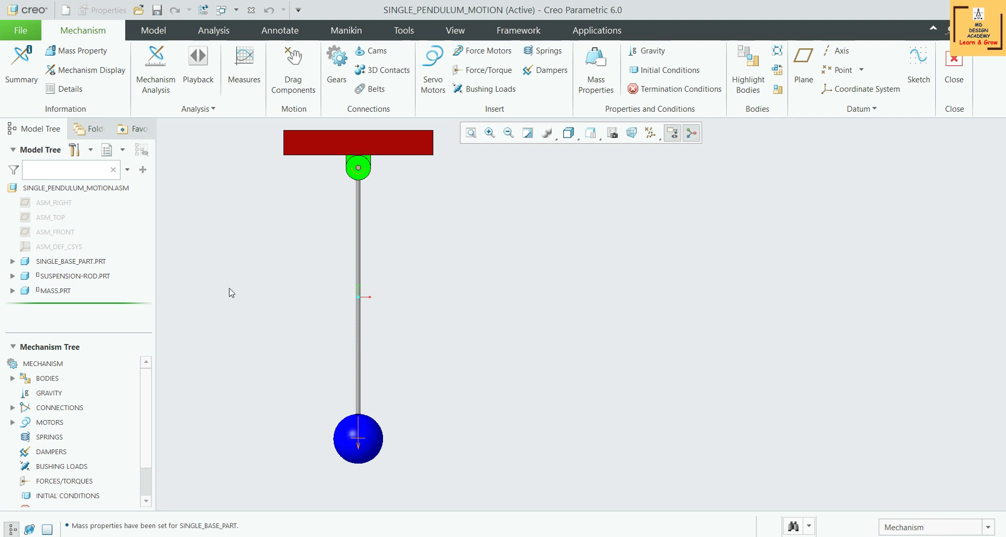
Open the base part in its own window and view its model properties.
left_click(94, 262)
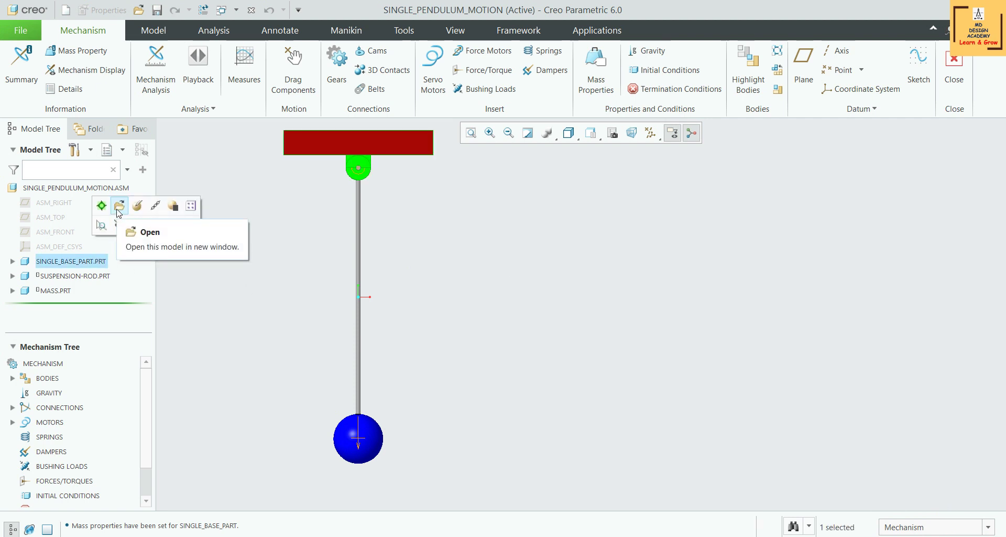
left_click(119, 207)
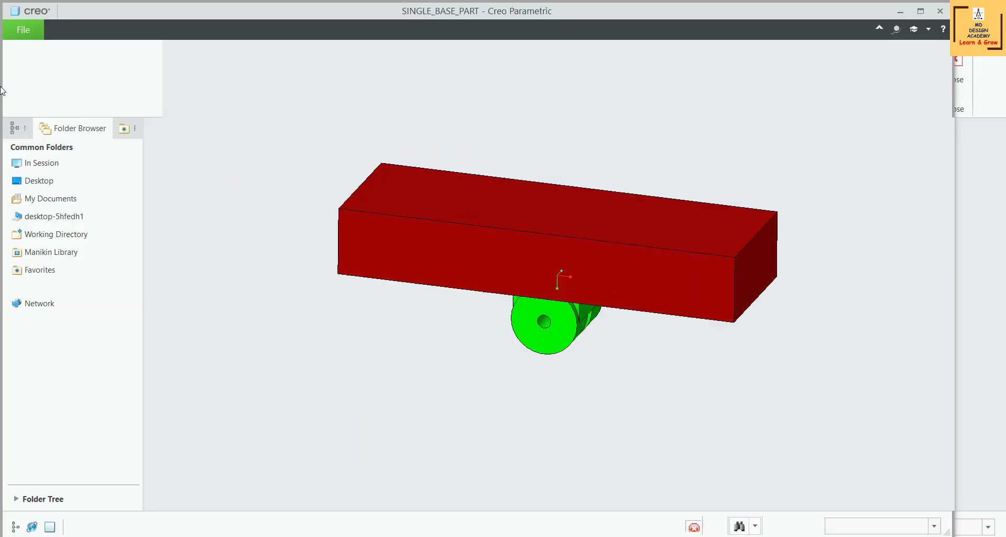
left_click(24, 32)
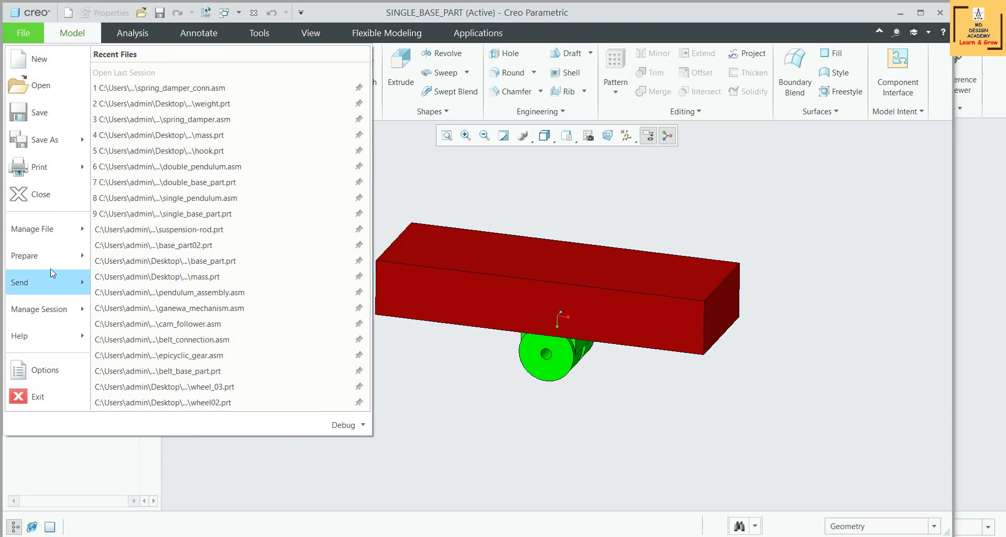
mouse_move(54, 252)
left_click(155, 78)
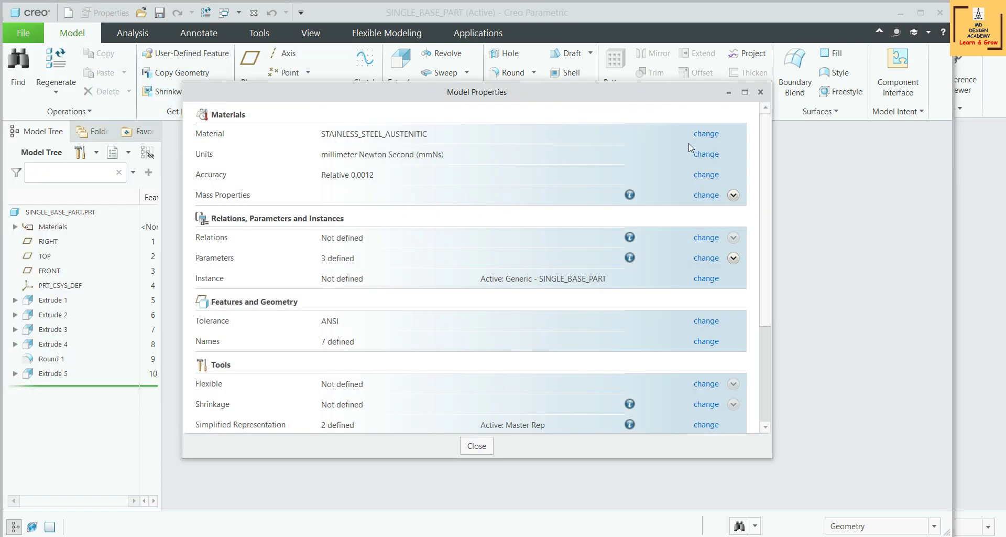
Browse the Granta Design standard materials for the base part, leave its material unchanged and return to the pendulum assembly.
left_click(707, 134)
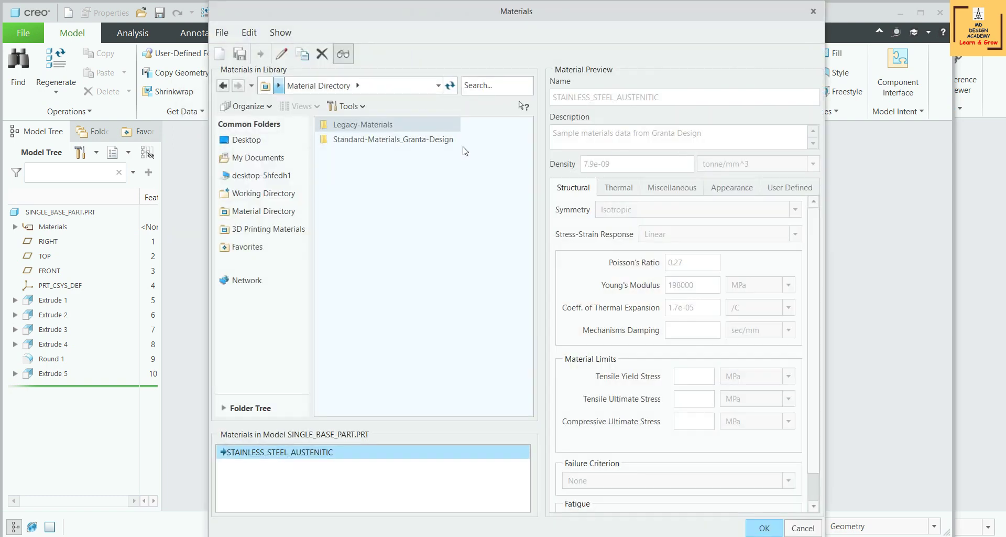
double_click(374, 142)
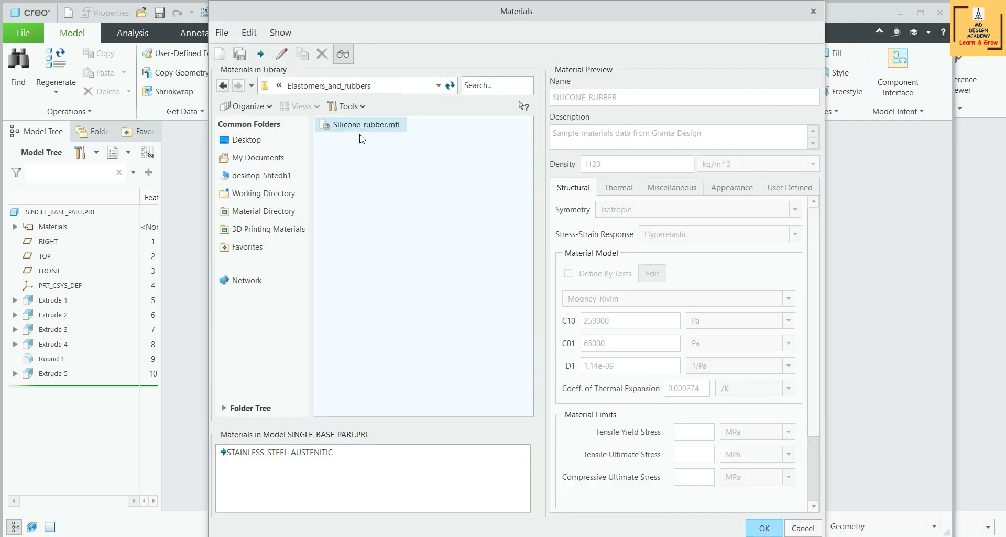
left_click(802, 528)
left_click(531, 303)
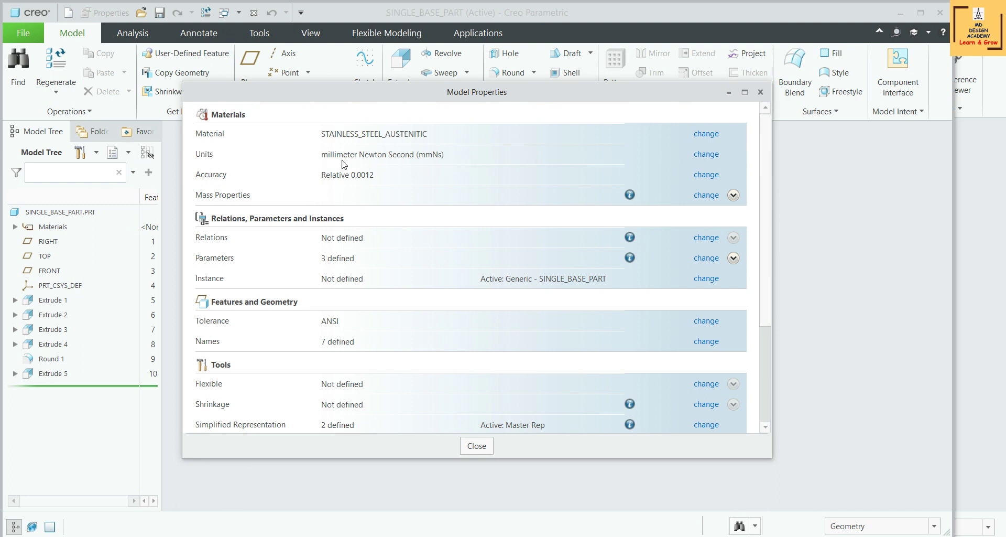
left_click(786, 95)
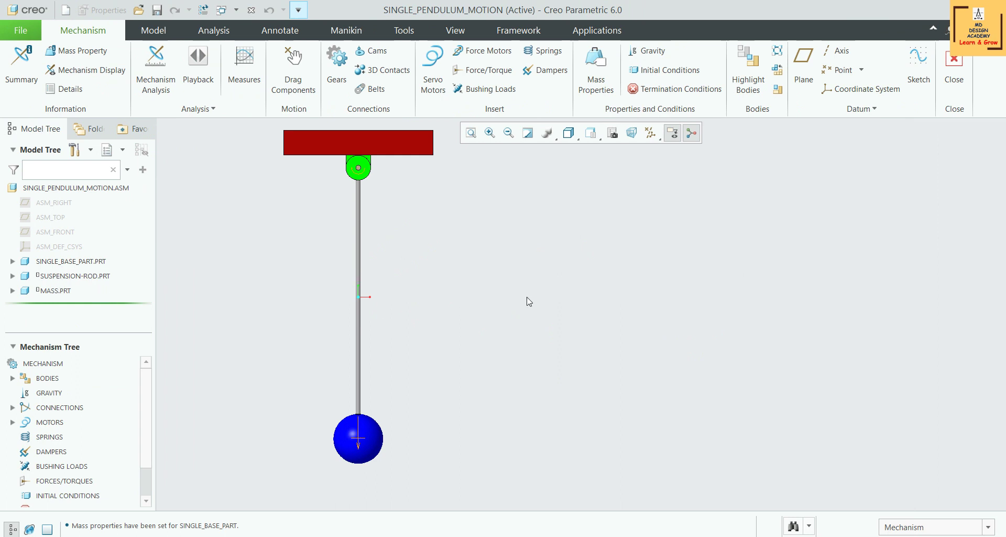
Define gravity with a magnitude of 9806.65 mm/sec^2 in the negative Y direction (0, -1, 0).
left_click(657, 55)
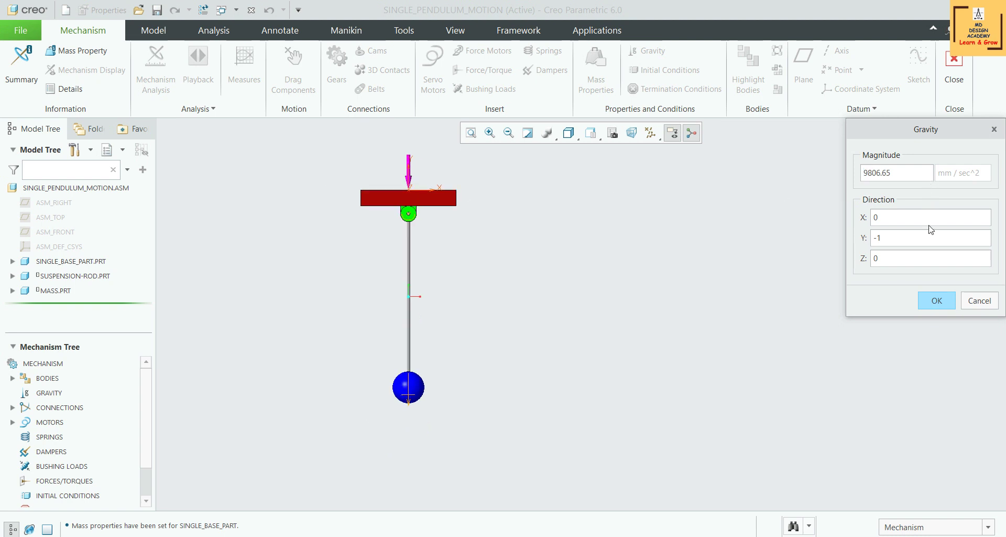
left_click(932, 299)
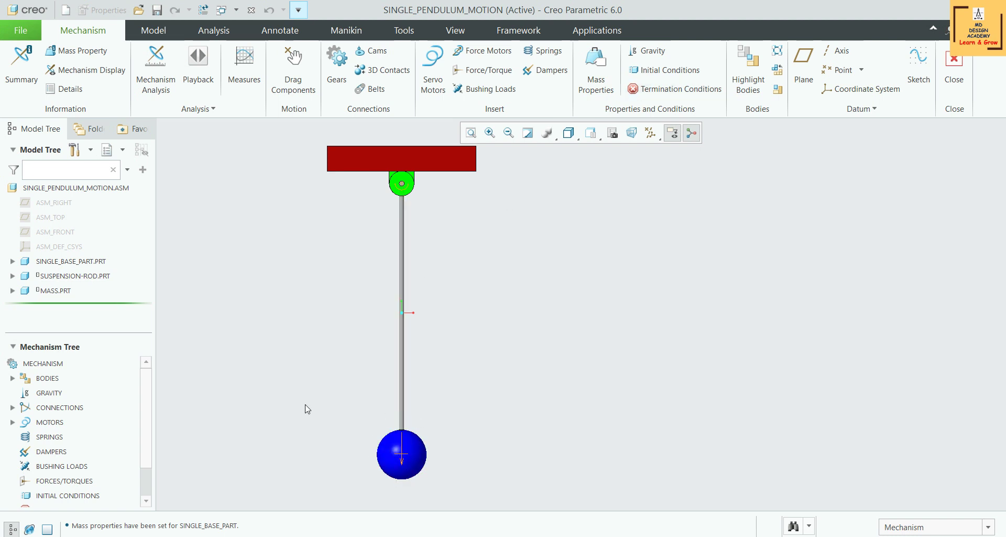
Swing the pendulum mass out to the left of the base and save that position as a snapshot.
left_click(292, 68)
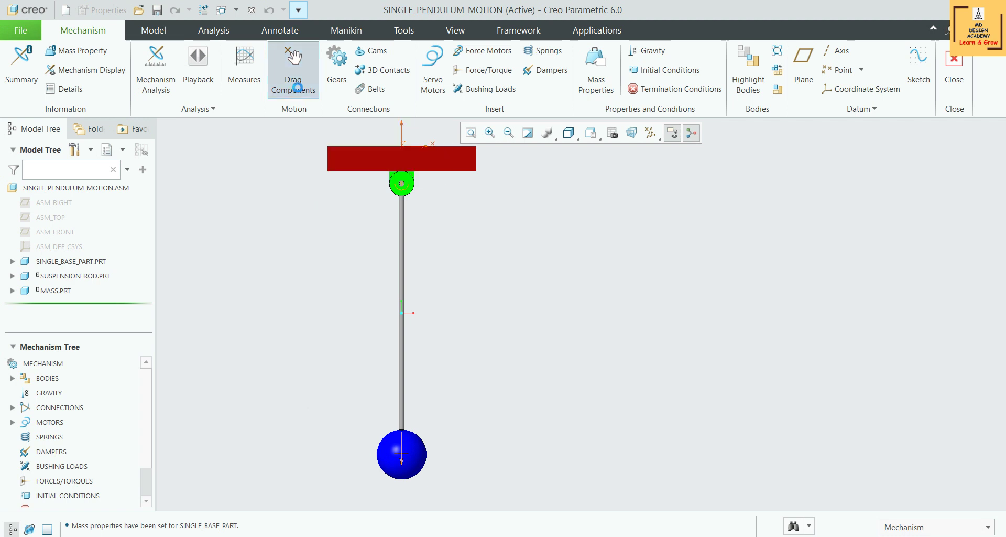
left_click(401, 447)
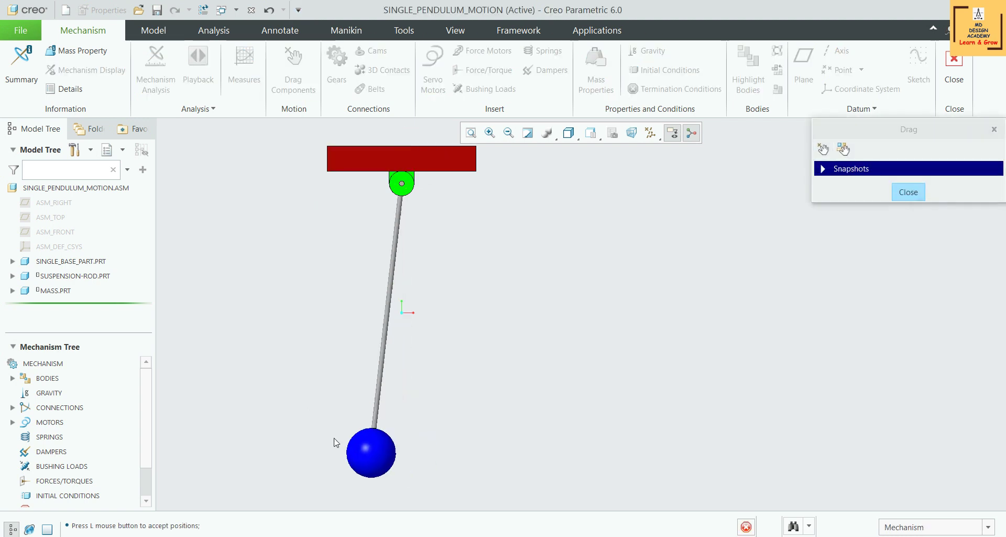
left_click(269, 399)
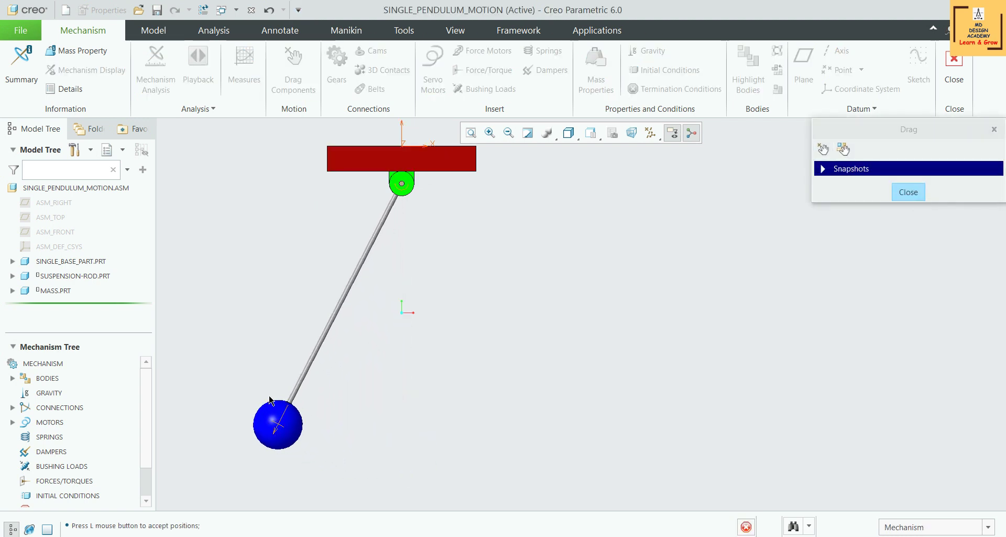
left_click(831, 170)
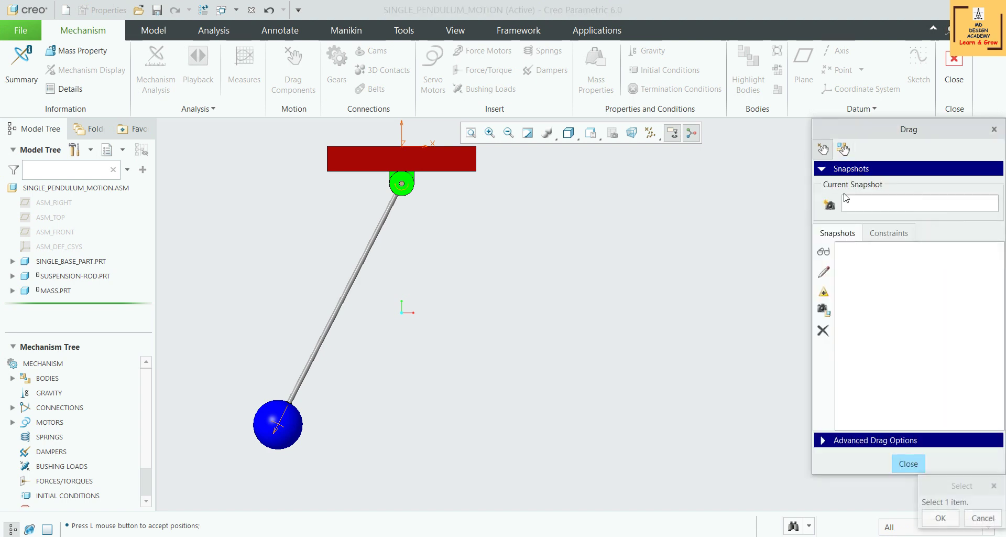
left_click(829, 204)
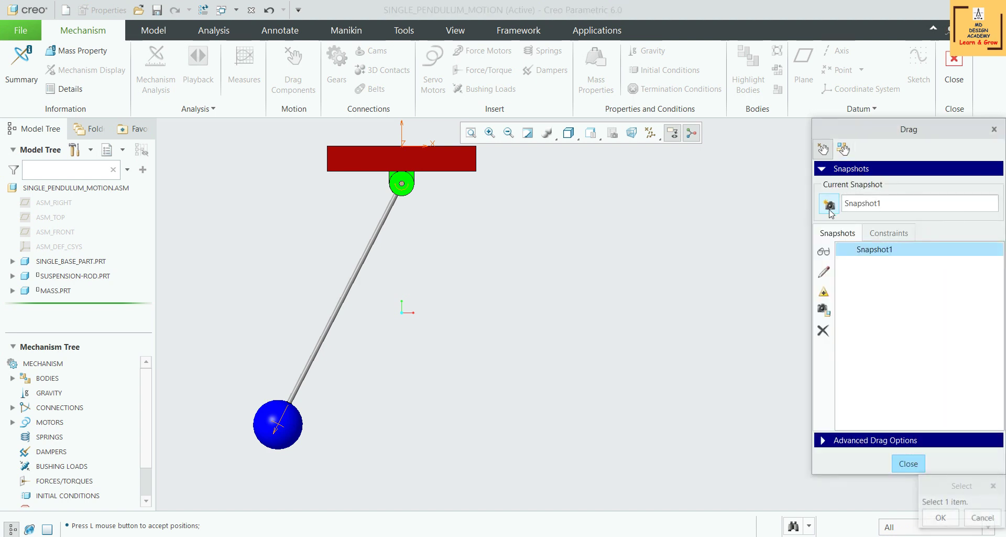
left_click(942, 518)
left_click(920, 463)
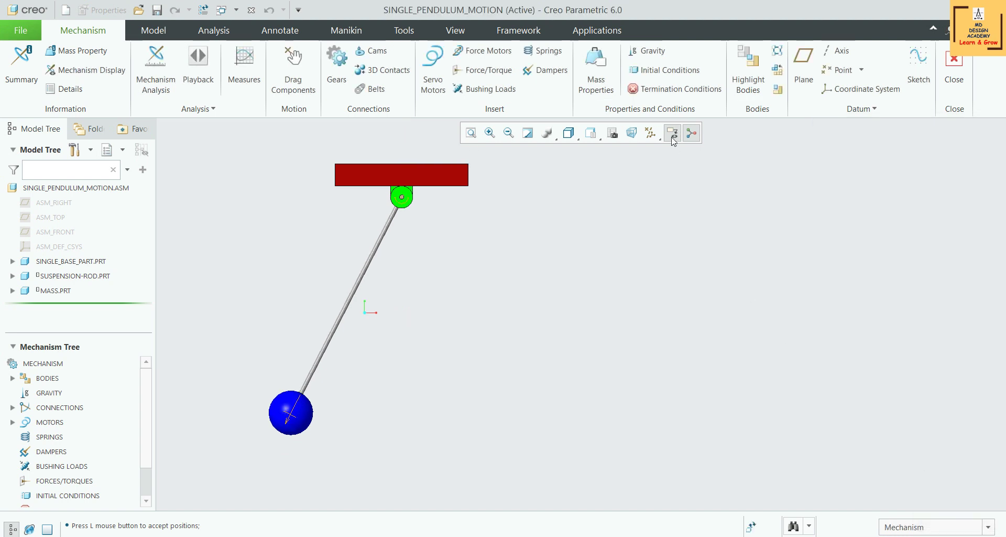
Define an initial condition that starts from Snapshot1, with no velocity conditions.
left_click(659, 79)
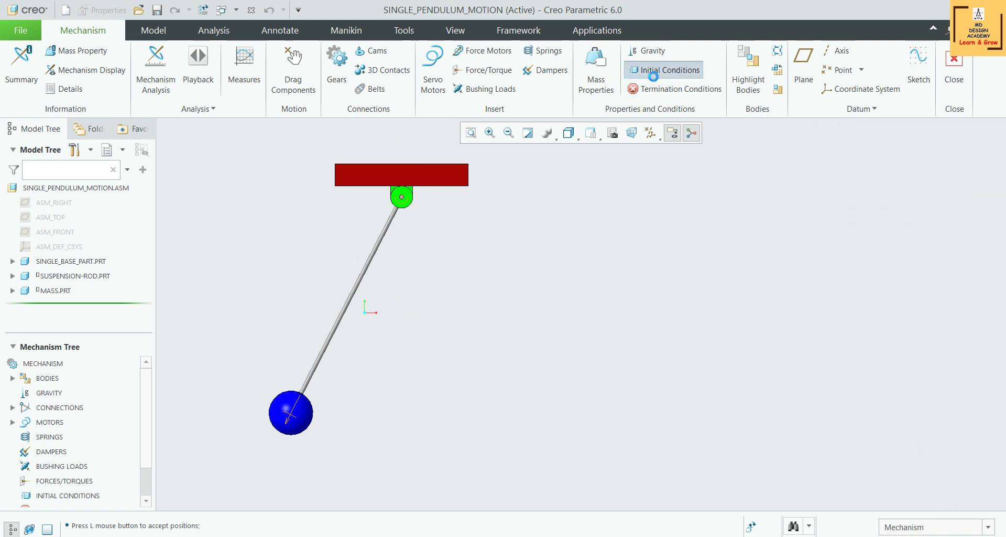
left_click(911, 209)
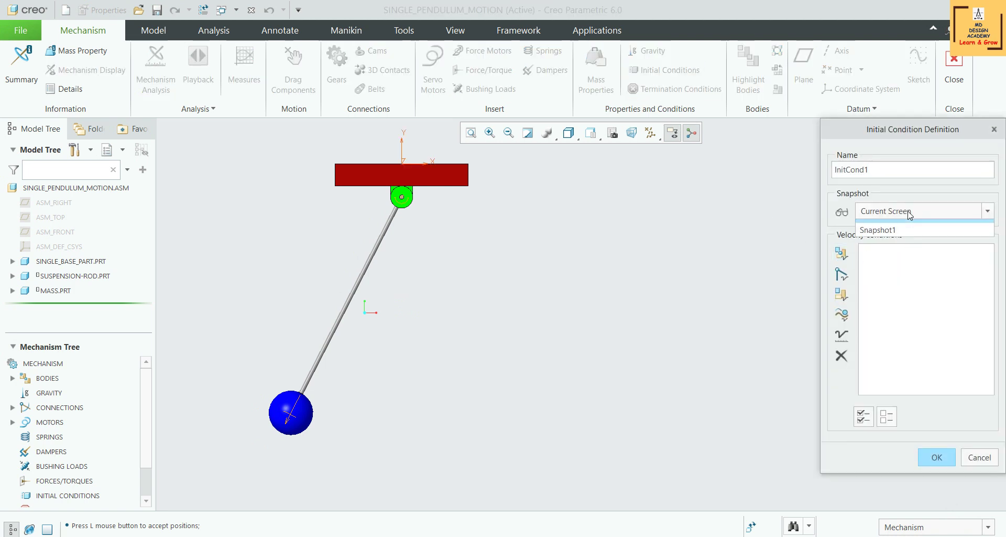
left_click(897, 241)
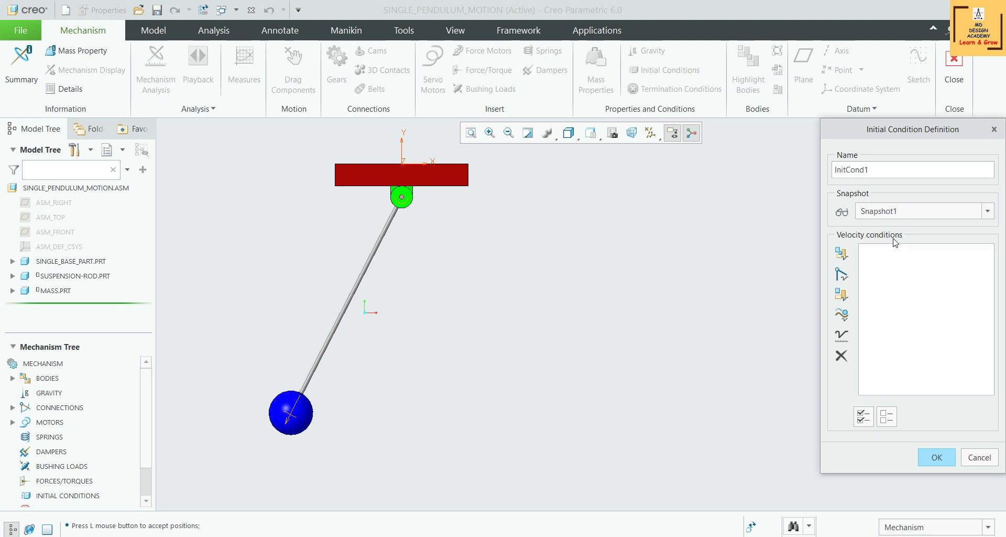
left_click(842, 212)
left_click(937, 456)
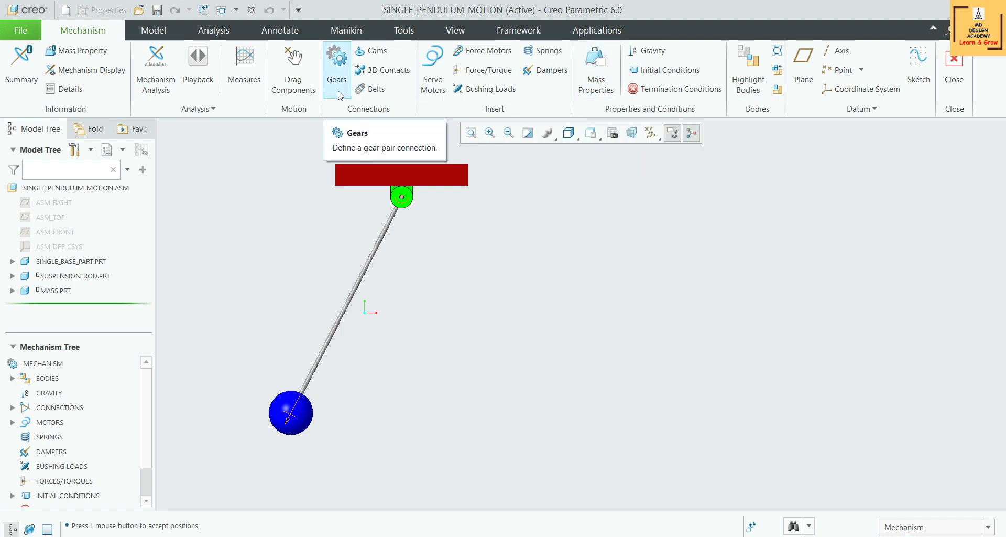
Set up a Dynamic mechanism analysis named Without_Damper that starts from initial condition InitCond1.
left_click(156, 66)
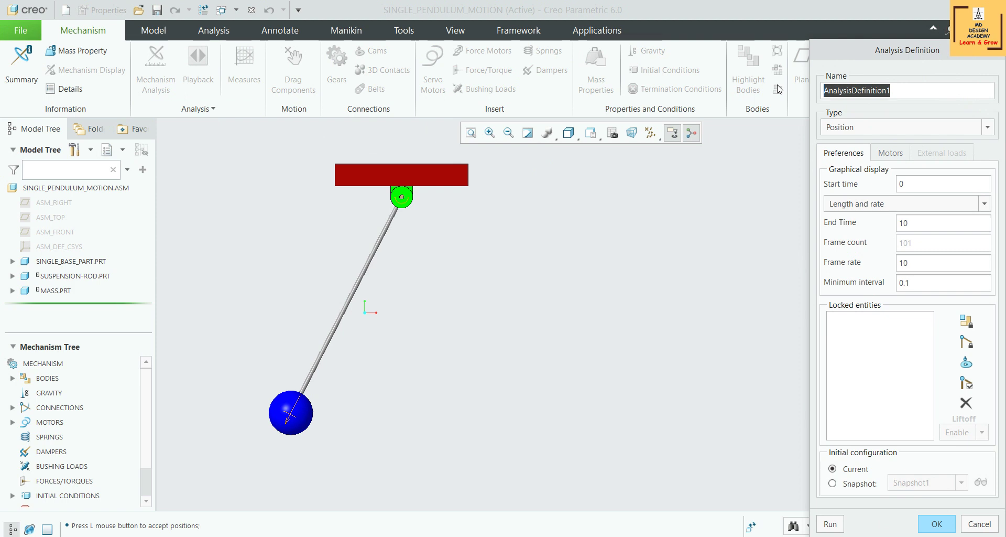
type("Without_Damper")
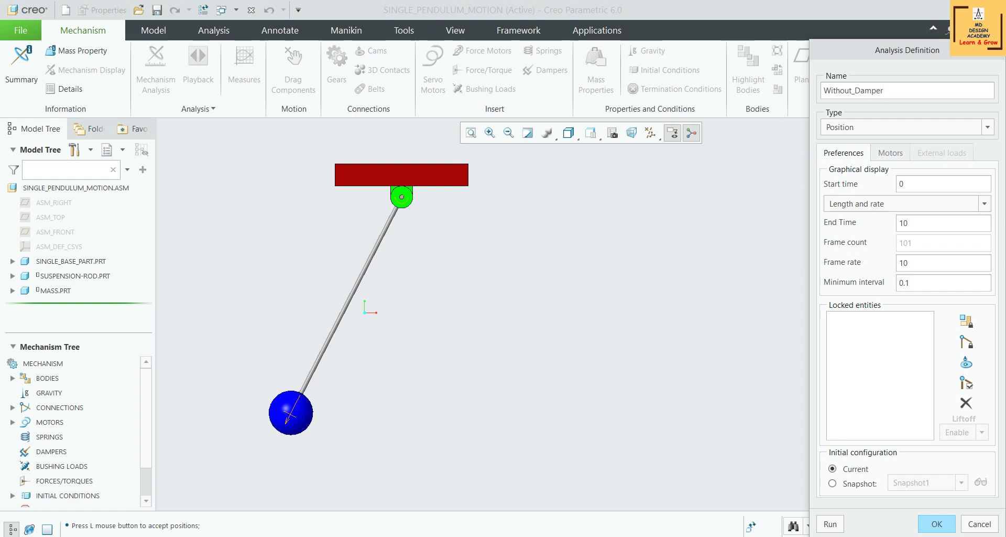
left_click(845, 128)
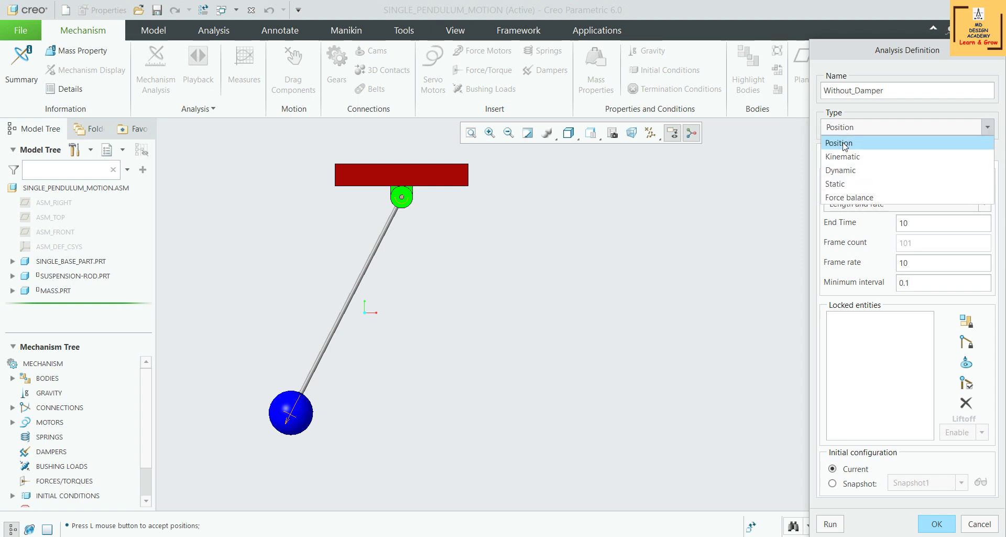
left_click(845, 168)
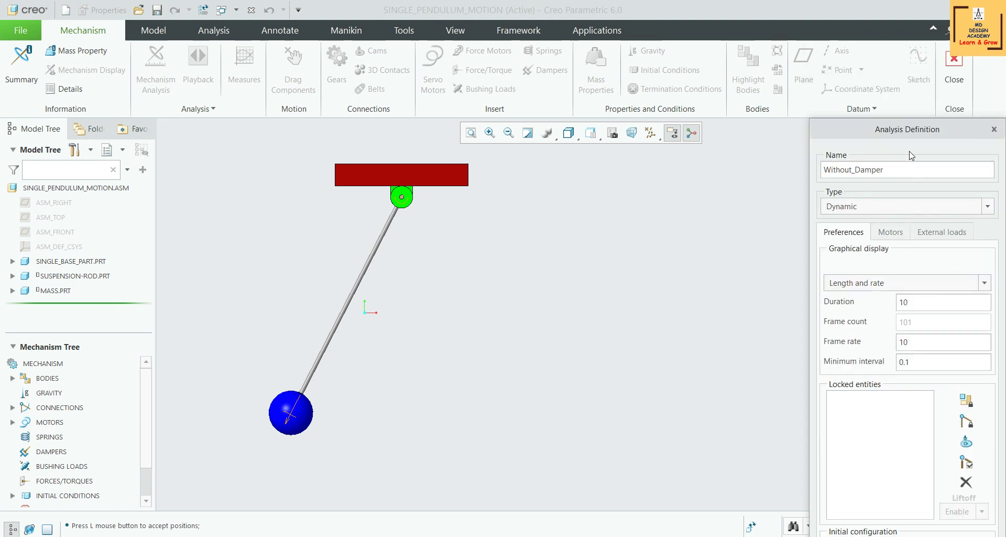
left_click_drag(911, 120, 894, 23)
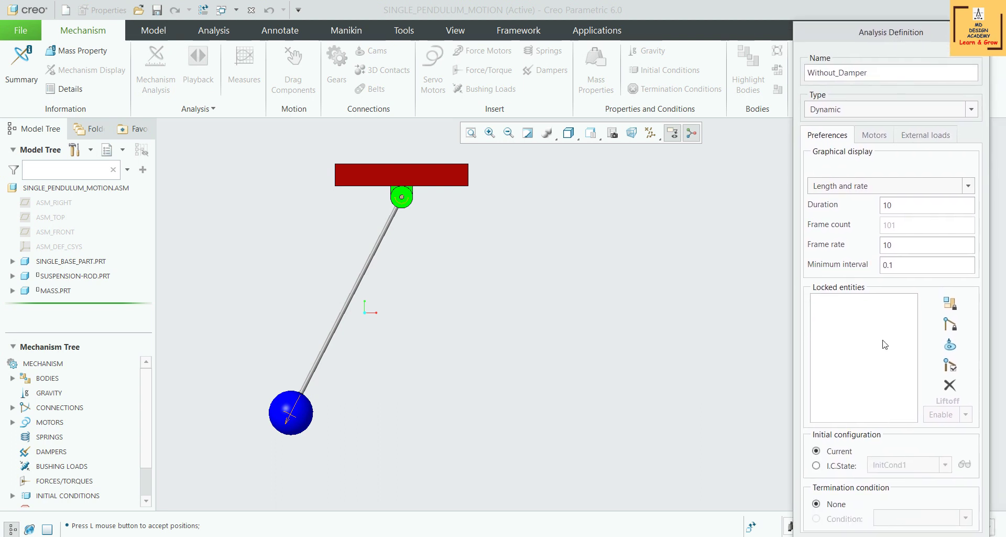
left_click(964, 464)
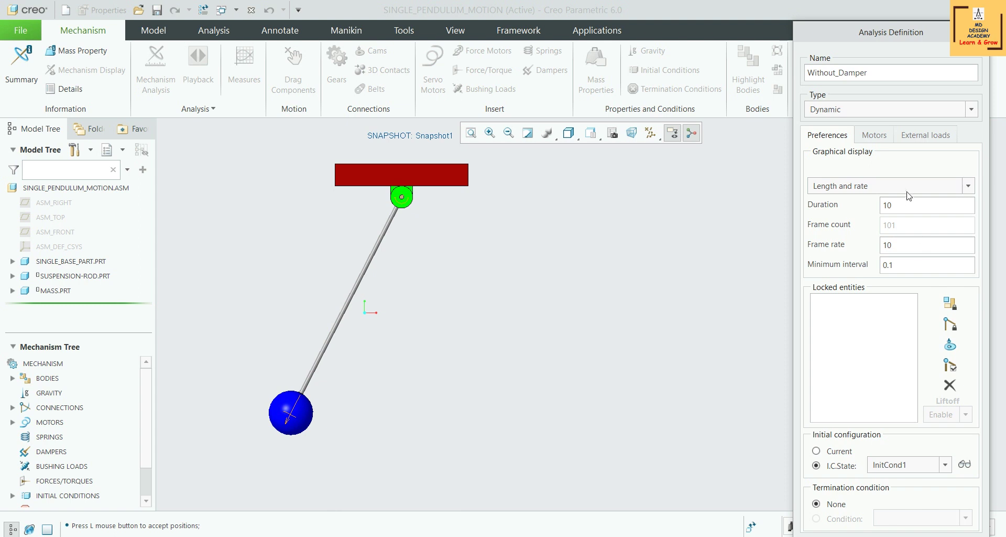
Enable gravity in the Without_Damper analysis, run it and save the definition.
left_click(885, 141)
left_click(905, 139)
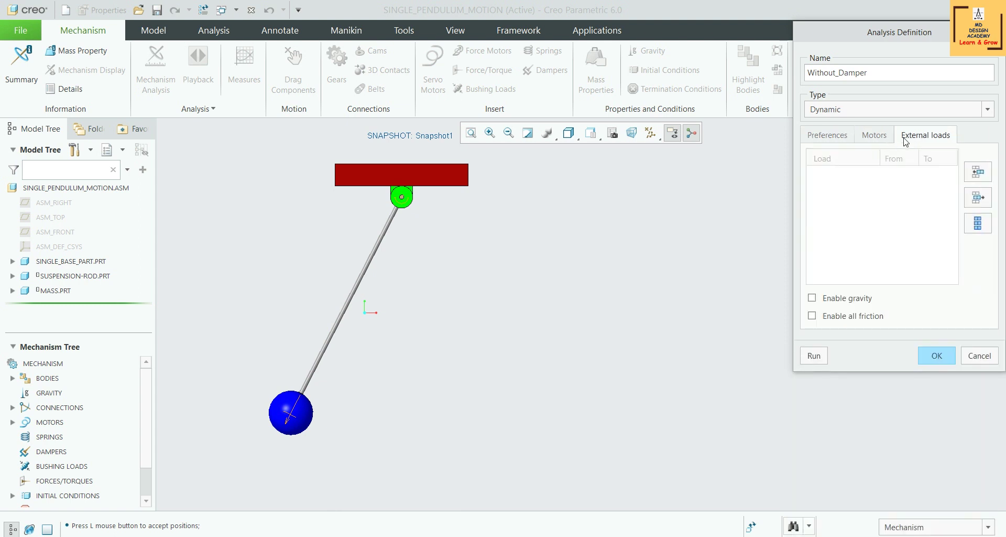
left_click(841, 300)
left_click(821, 359)
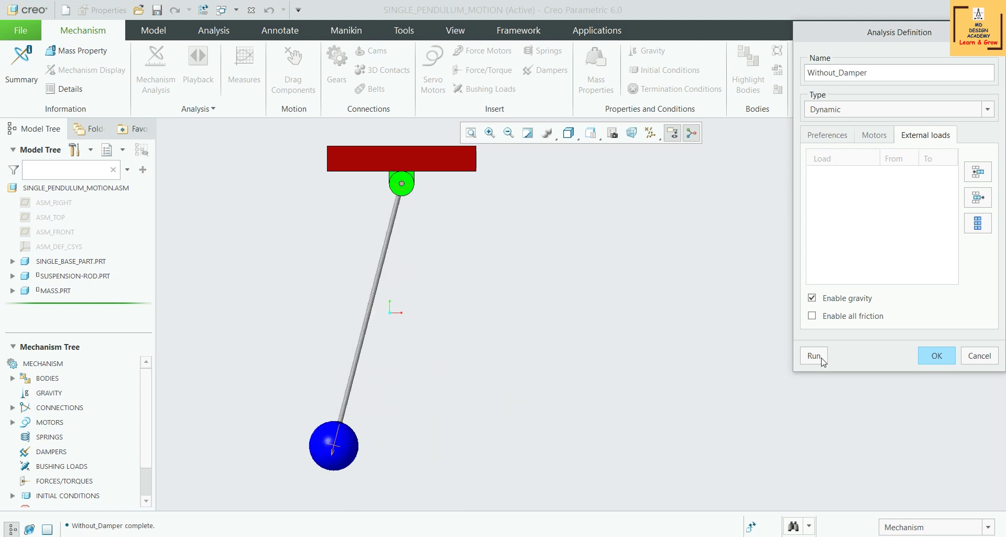
left_click(935, 354)
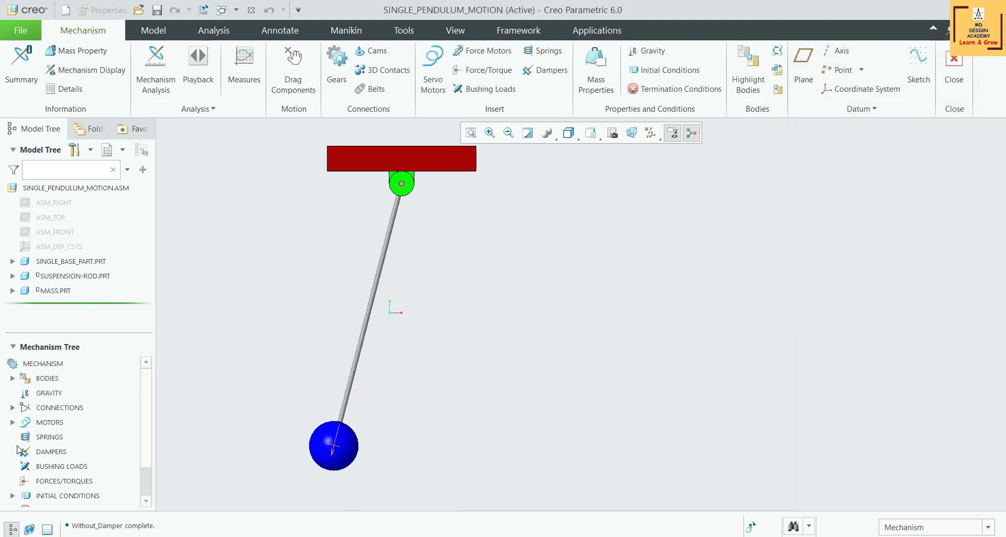
Expand the analyses in the Mechanism Tree to check the Without_Damper entry, without creating another analysis.
scroll(19, 445, "down", 1)
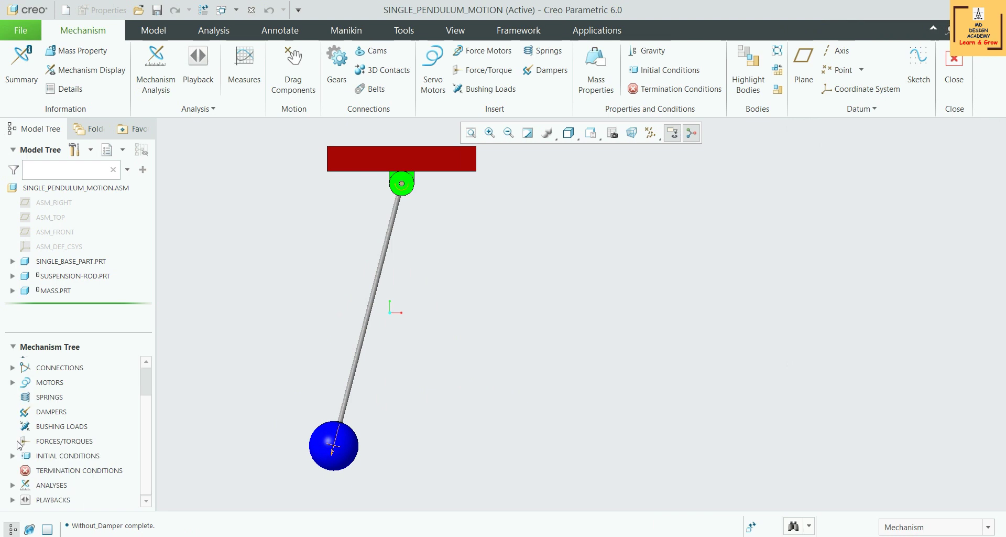
left_click(13, 486)
scroll(58, 471, "down", 1)
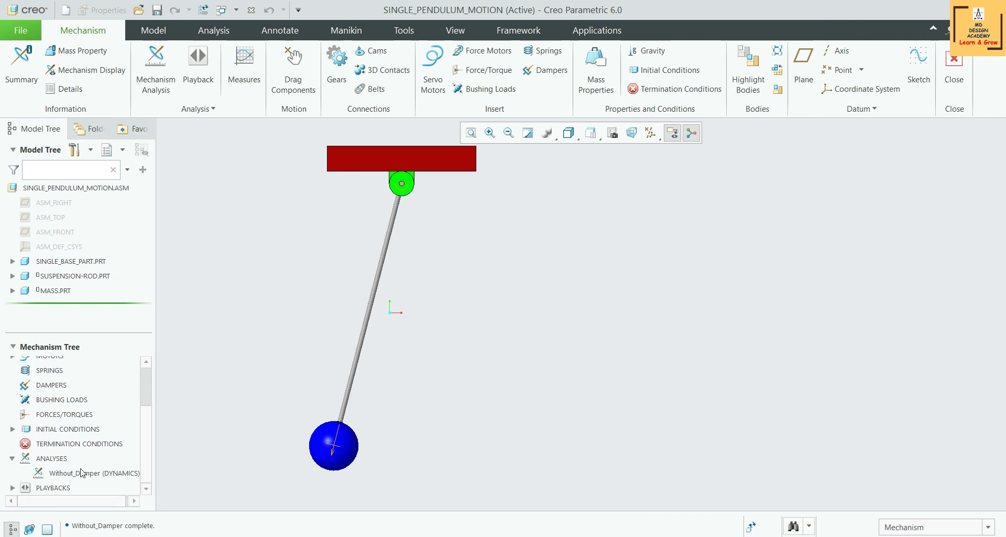
left_click(156, 78)
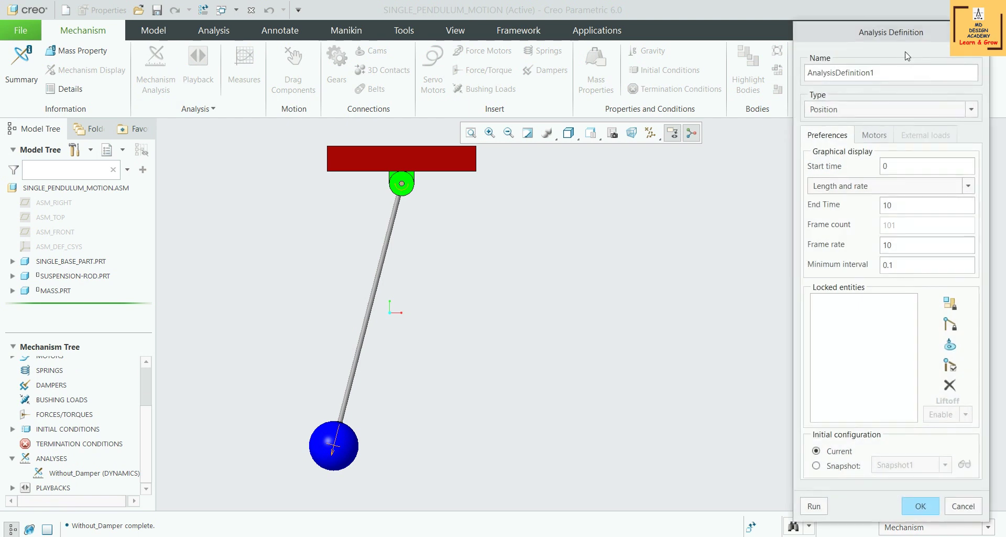
key("Escape")
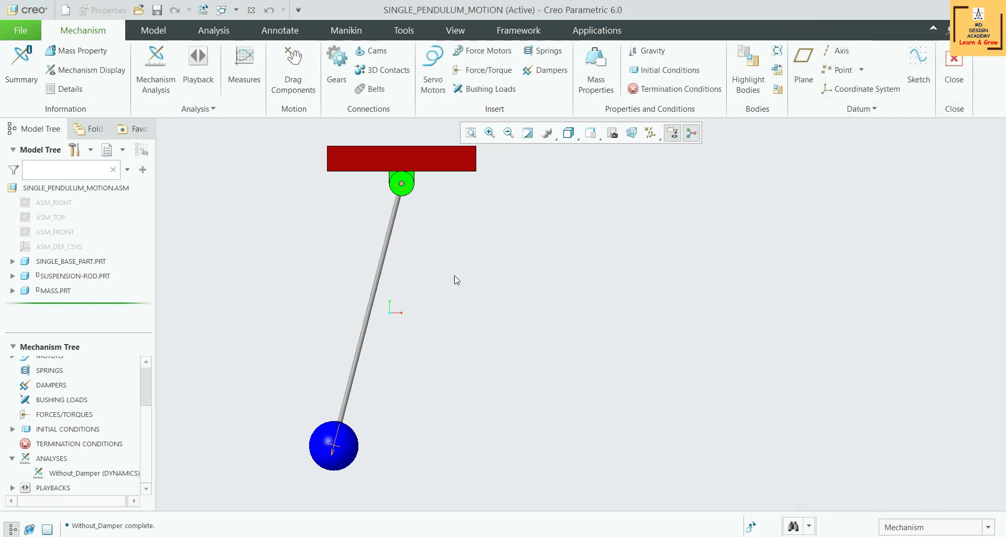
Add a rotational damper on the pendulum's pivot axis with a damping coefficient of 0.0001 mm N sec/deg.
left_click(550, 74)
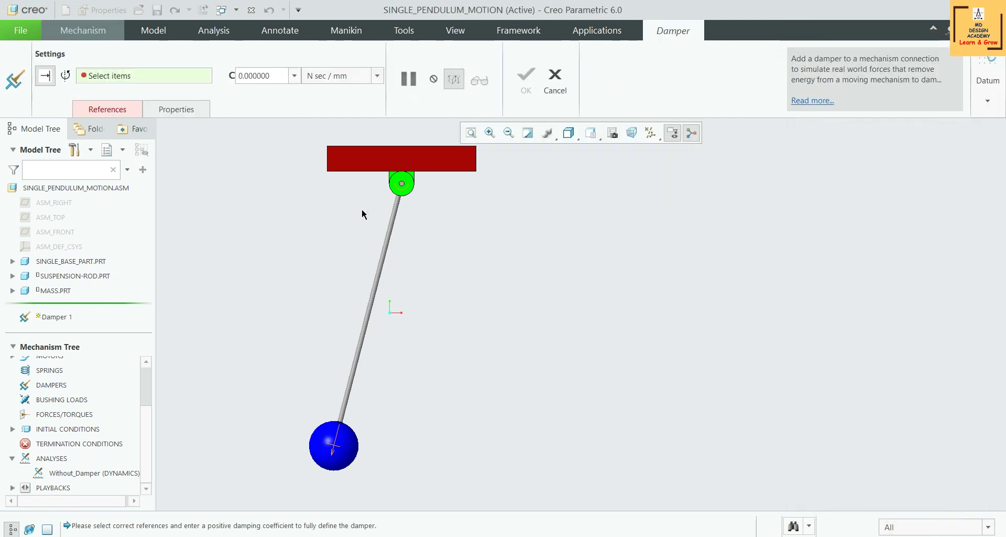
left_click(65, 76)
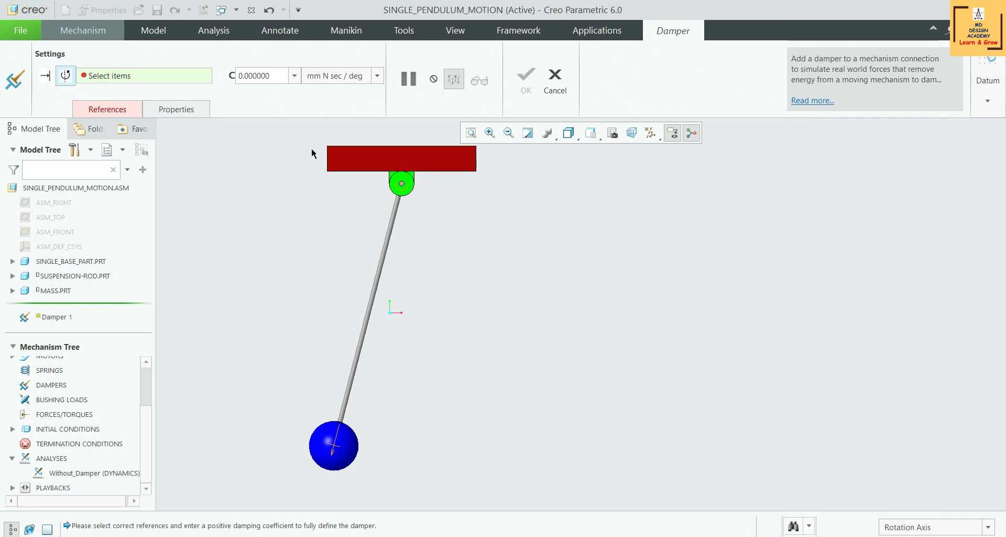
left_click(404, 188)
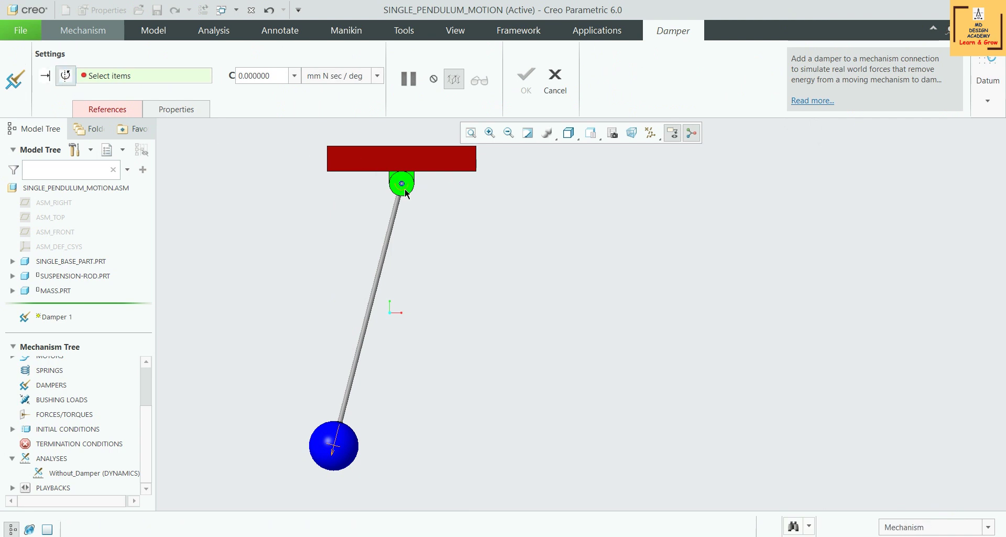
double_click(280, 76)
type("0")
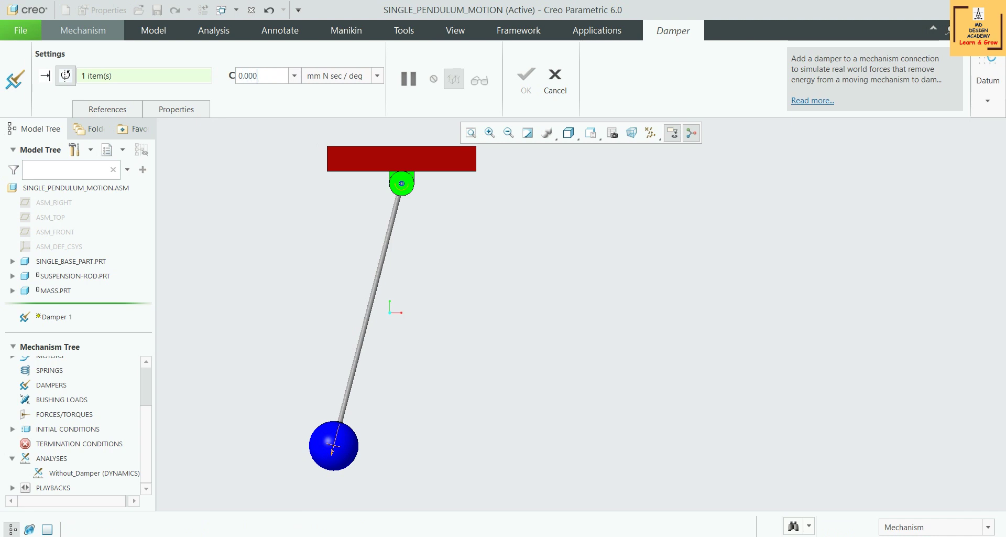
key("Return")
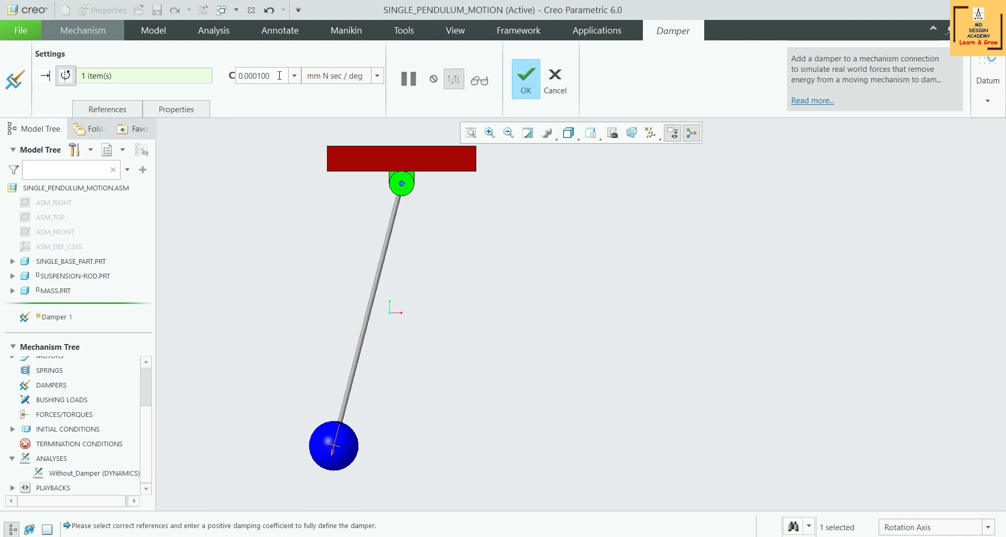
left_click(526, 78)
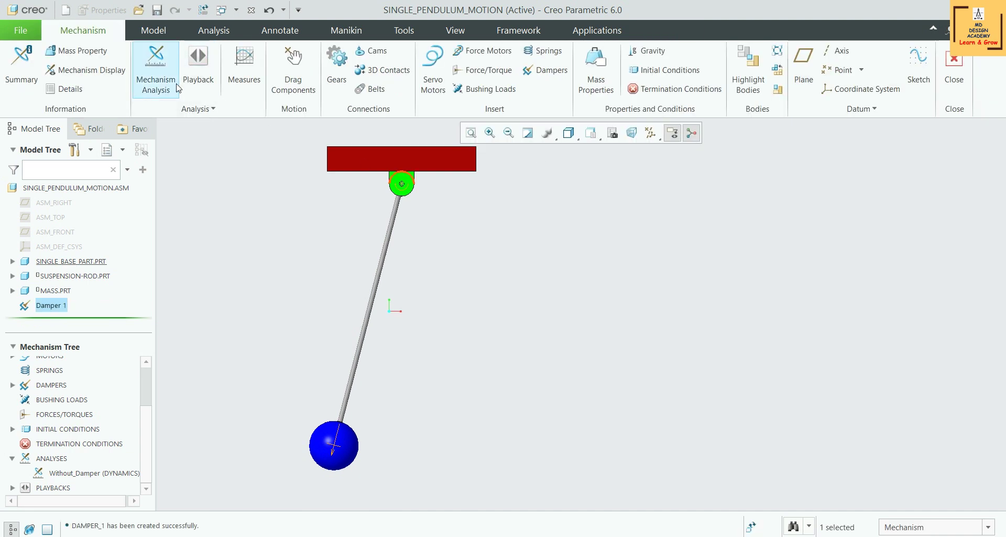
Start a new mechanism analysis named With_Damper_0.0001 and copy the name for reuse.
left_click(155, 68)
left_click_drag(874, 72, 728, 74)
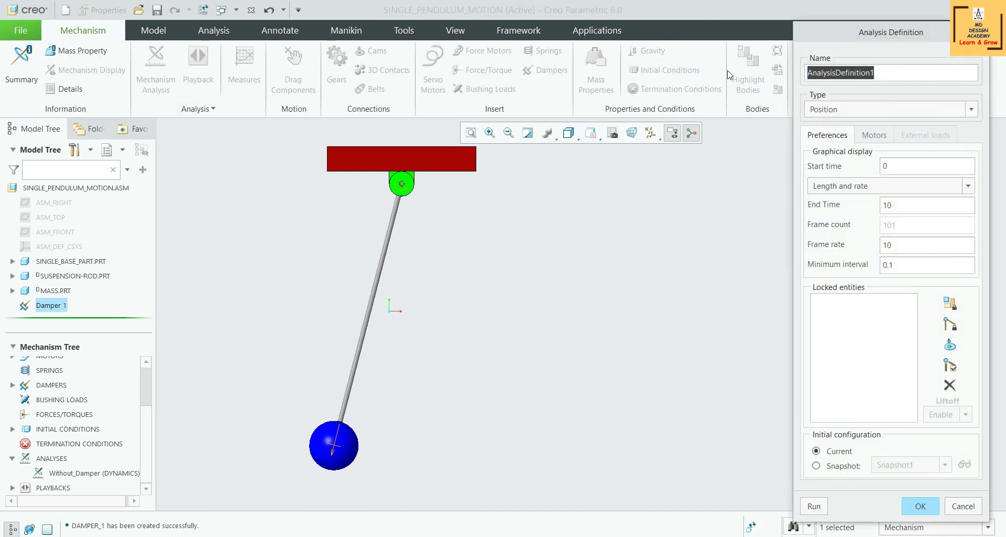
type("With_Damp")
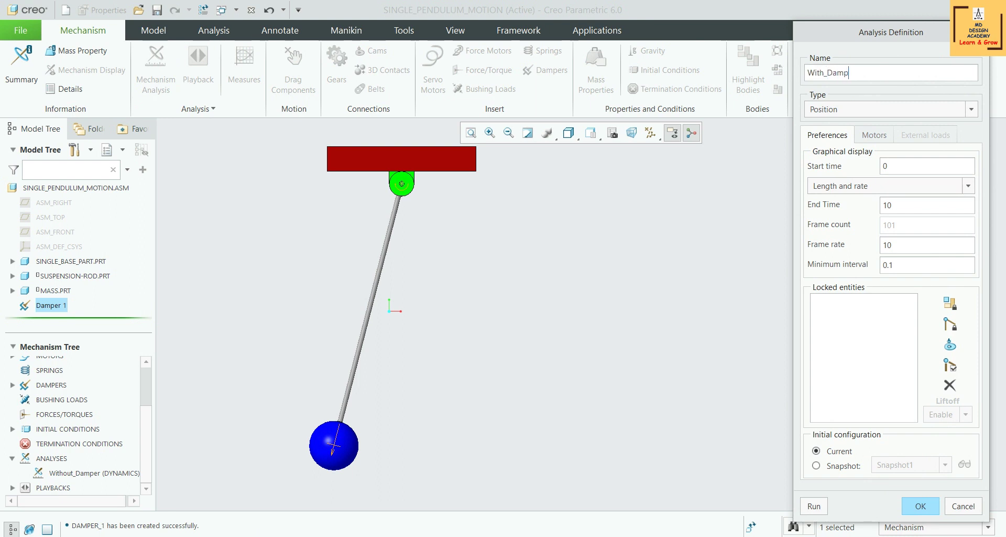
type("er_0.0001")
left_click_drag(885, 74, 806, 76)
key("ctrl+c")
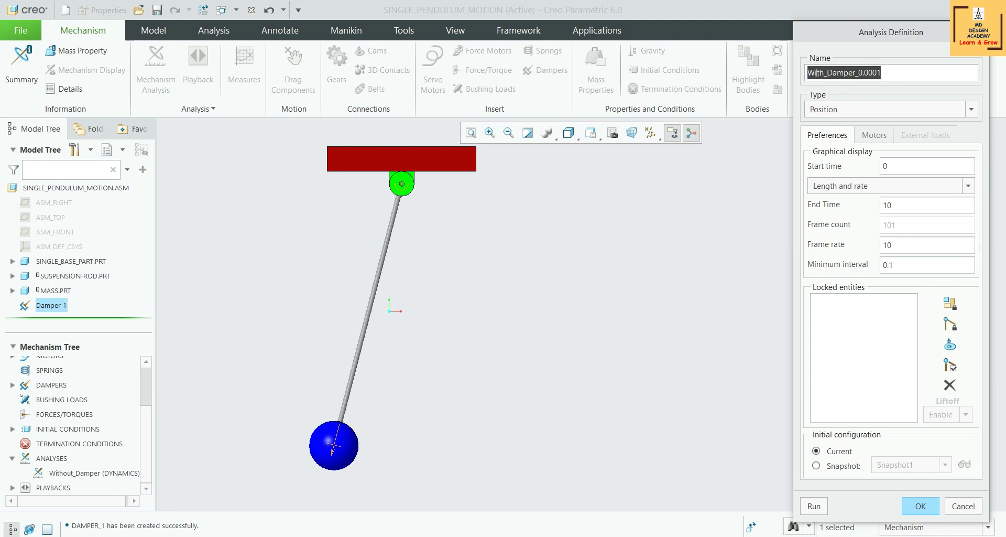
left_click(884, 72)
Make the With_Damper_0.0001 analysis Dynamic, start it from InitCond1 and preview that starting position.
left_click(865, 101)
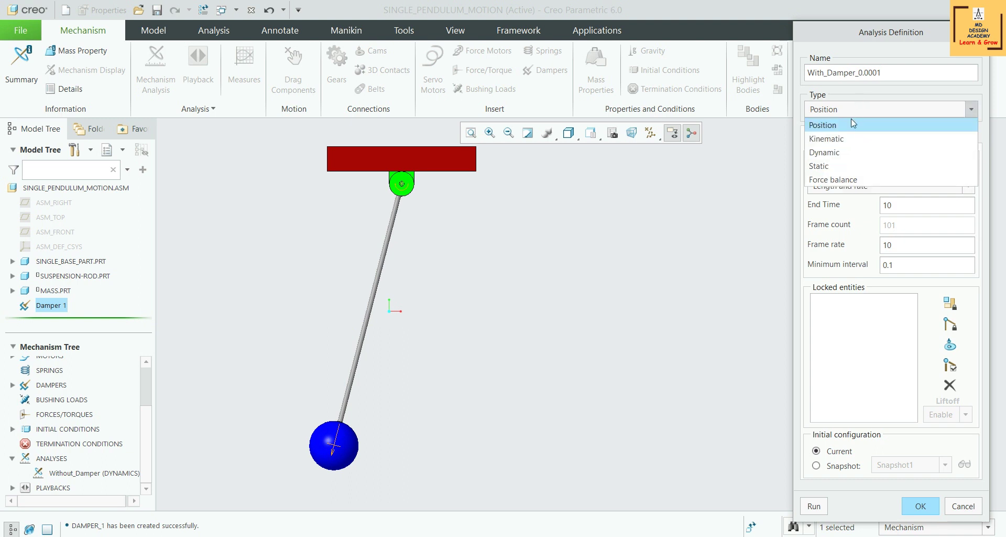
left_click(848, 151)
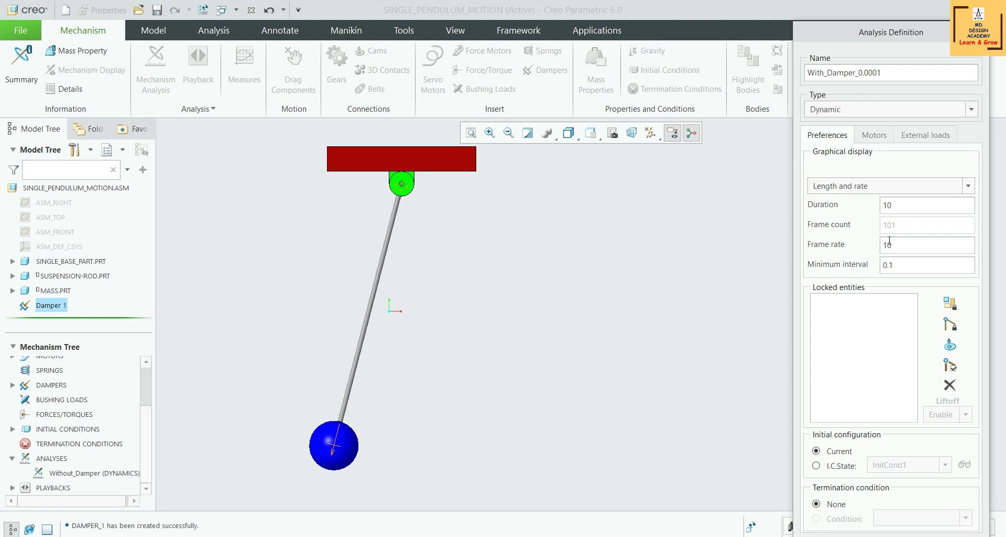
left_click(841, 466)
left_click(963, 465)
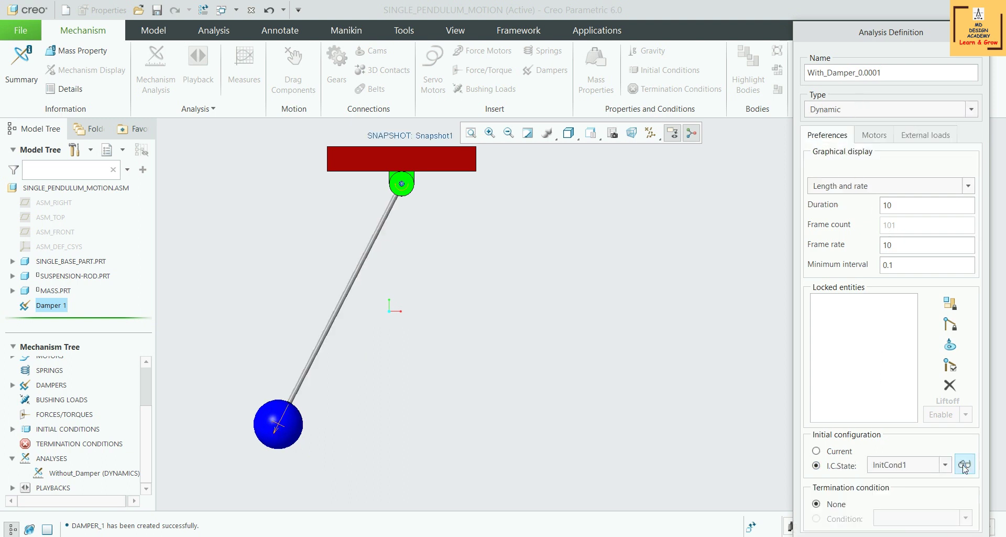
Enable gravity in the With_Damper_0.0001 analysis, run it, stop the run early and save the definition.
left_click(925, 137)
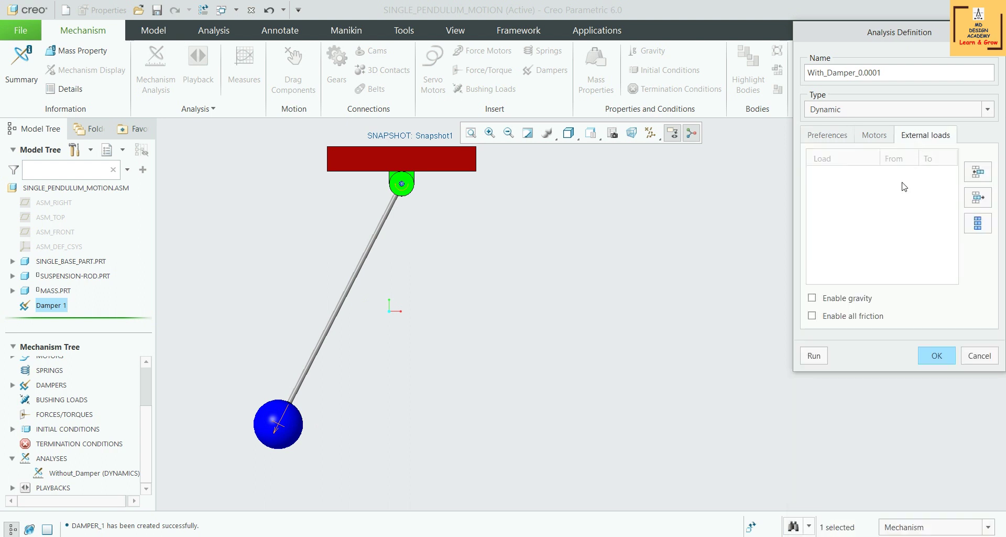
left_click(837, 300)
left_click(823, 359)
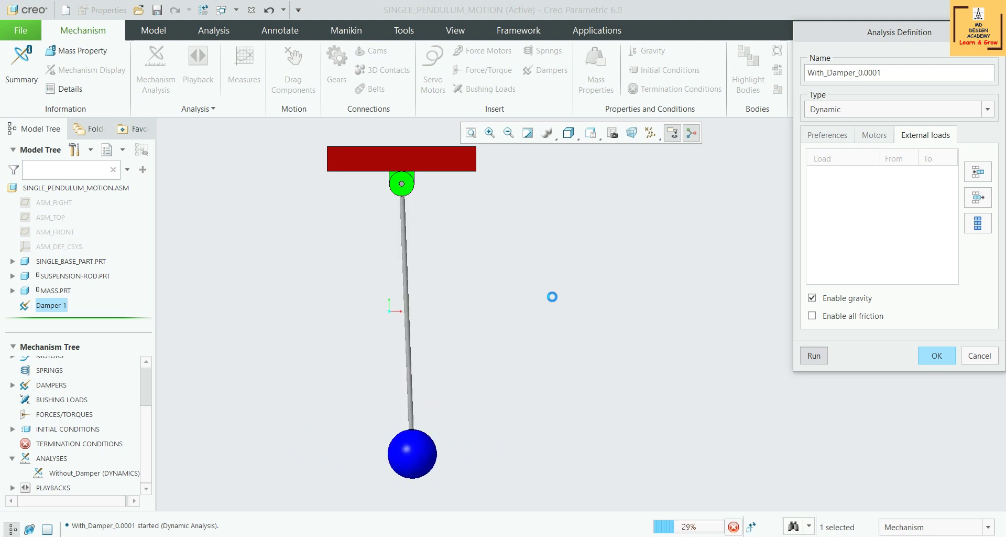
left_click(733, 526)
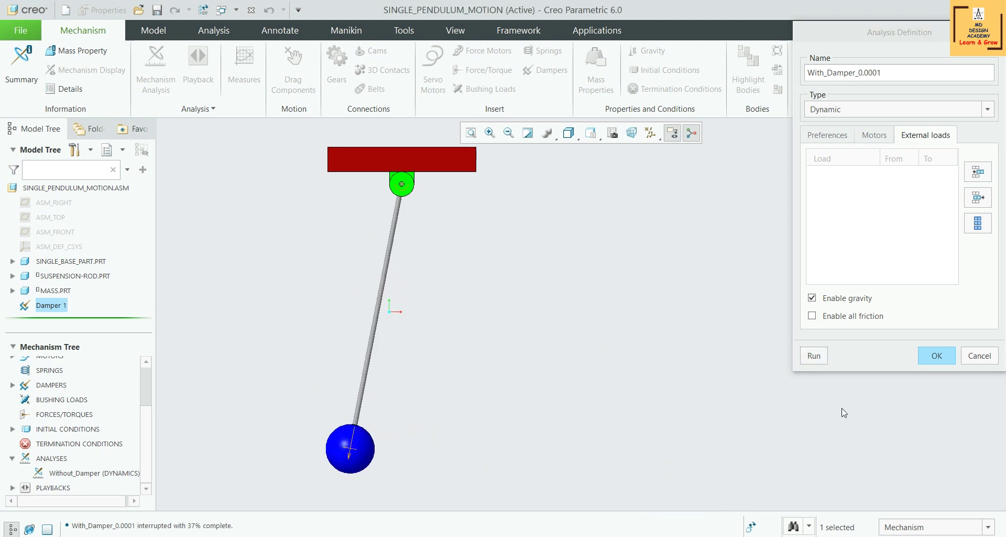
left_click(932, 358)
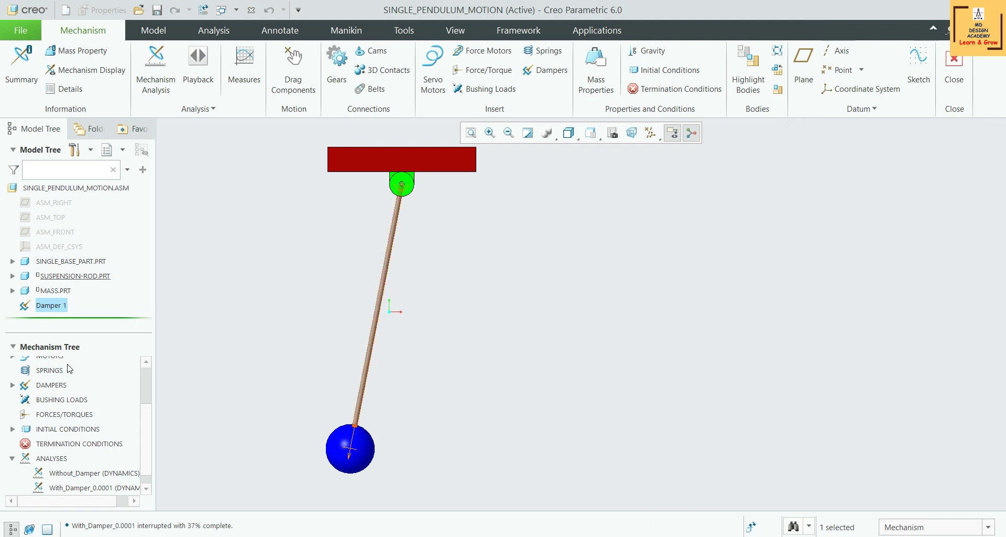
Redefine Damper 1 with a damping coefficient of 0.001 mm N sec/deg.
left_click(57, 312)
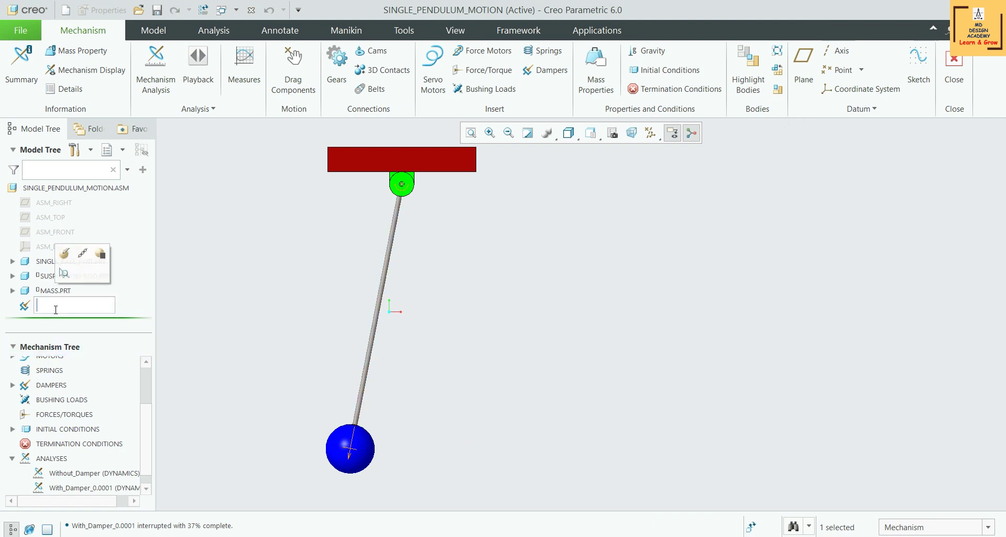
left_click(70, 259)
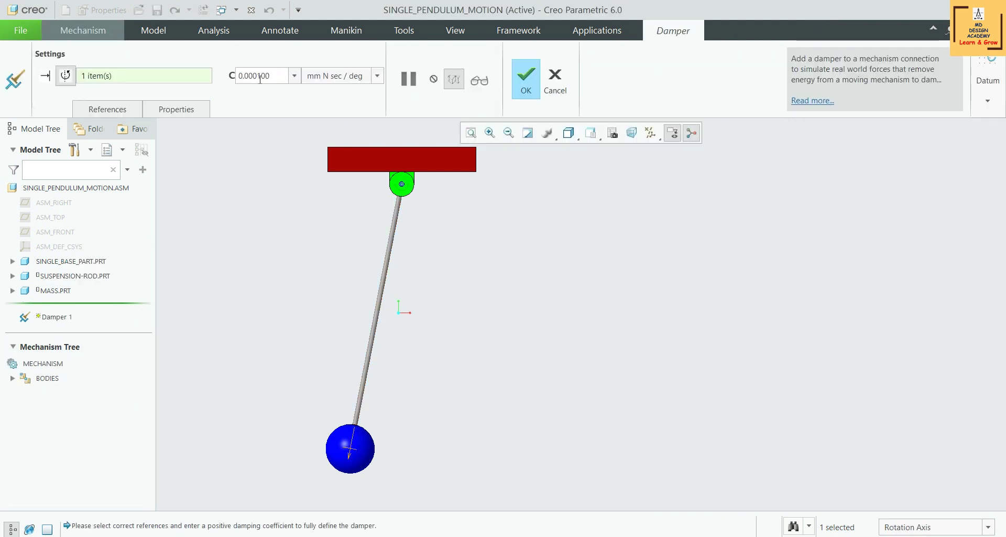
key("Delete")
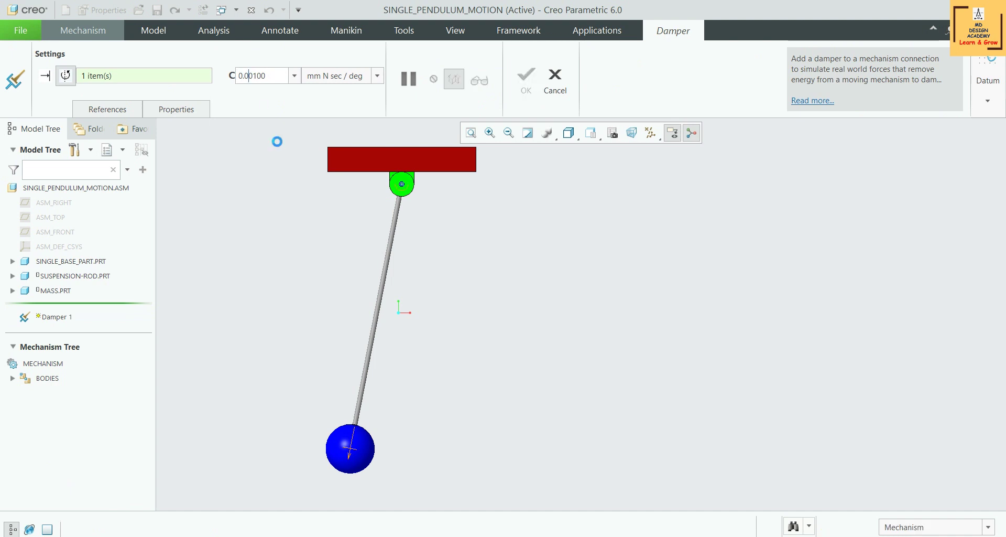
left_click(527, 80)
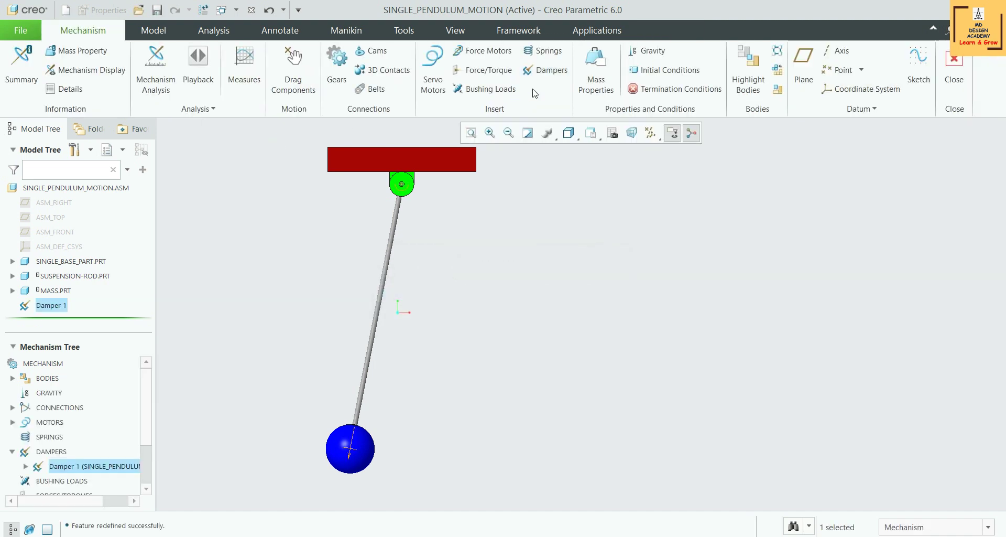
Set up a Dynamic analysis named With_Damper_0.001 that starts from InitCond1 and preview its starting position.
left_click(156, 69)
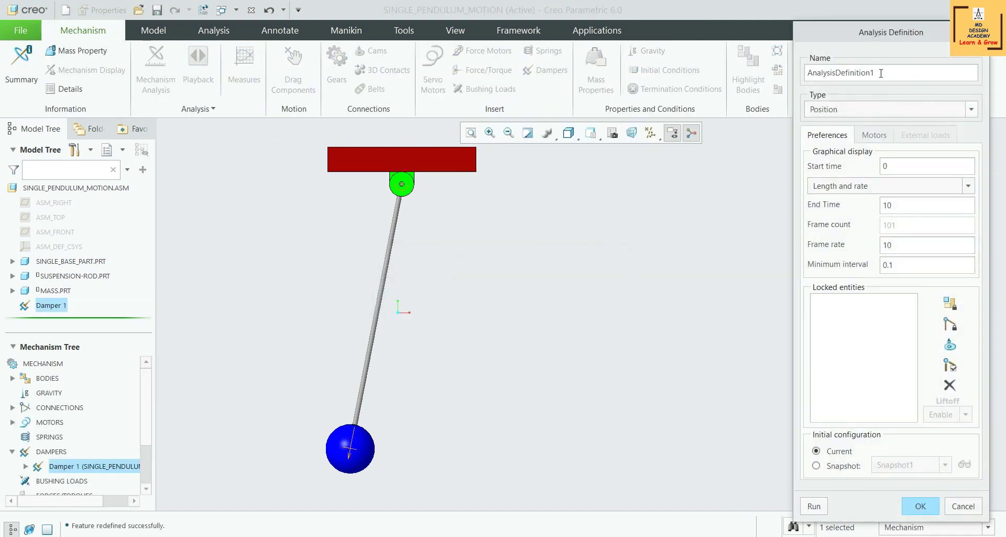
key("ctrl+a")
key("ctrl+v")
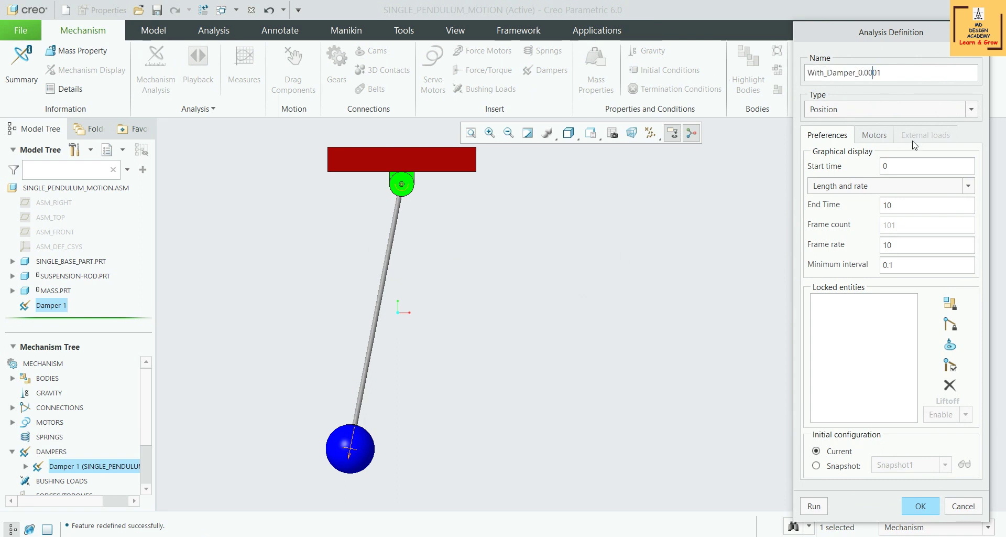
left_click(891, 109)
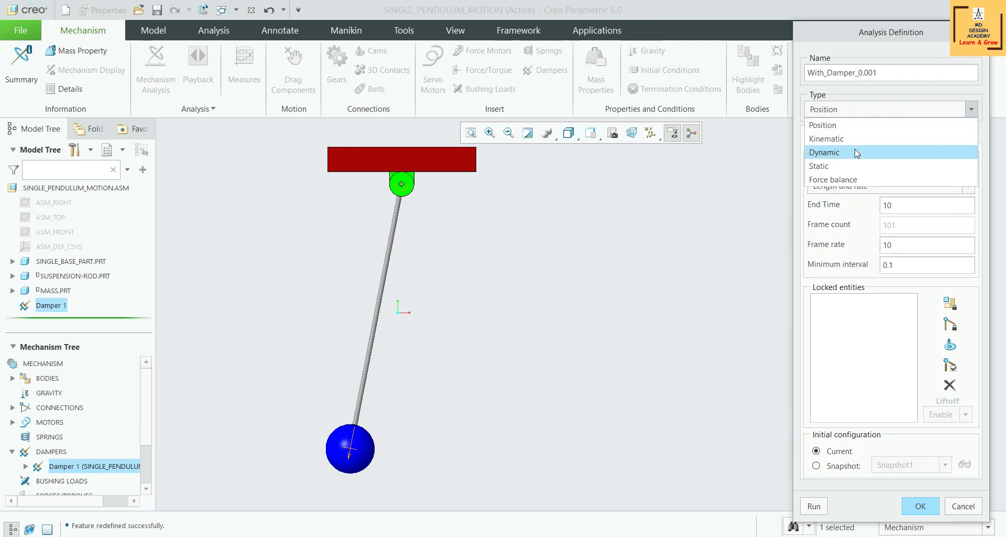
left_click(858, 151)
left_click(840, 465)
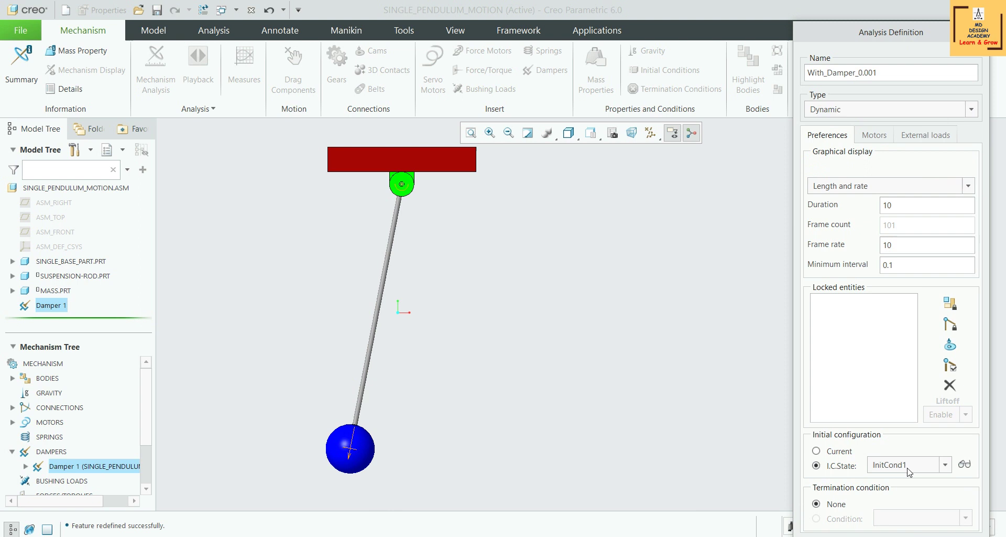
left_click(964, 463)
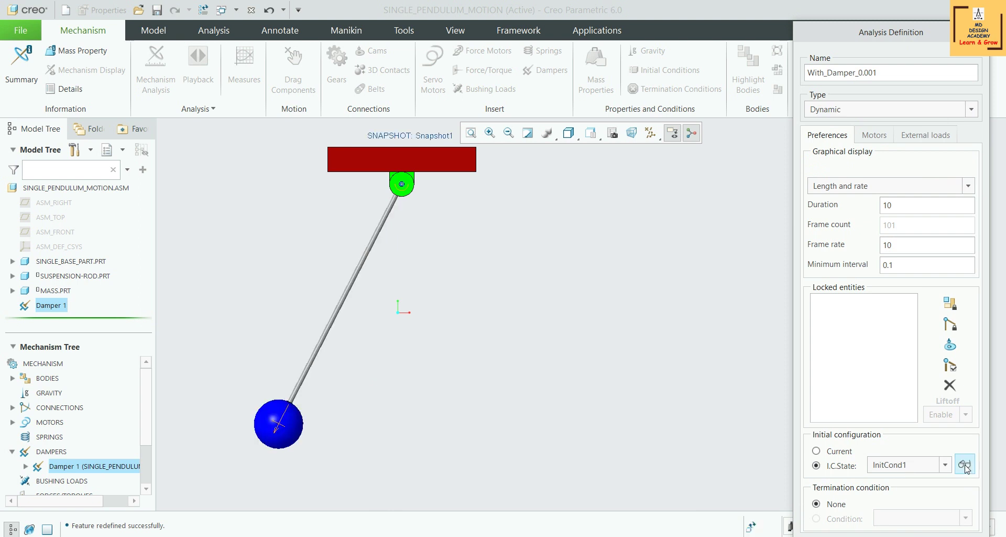
Enable gravity in the With_Damper_0.001 analysis, run it and save the definition.
left_click(929, 135)
left_click(813, 298)
left_click(818, 356)
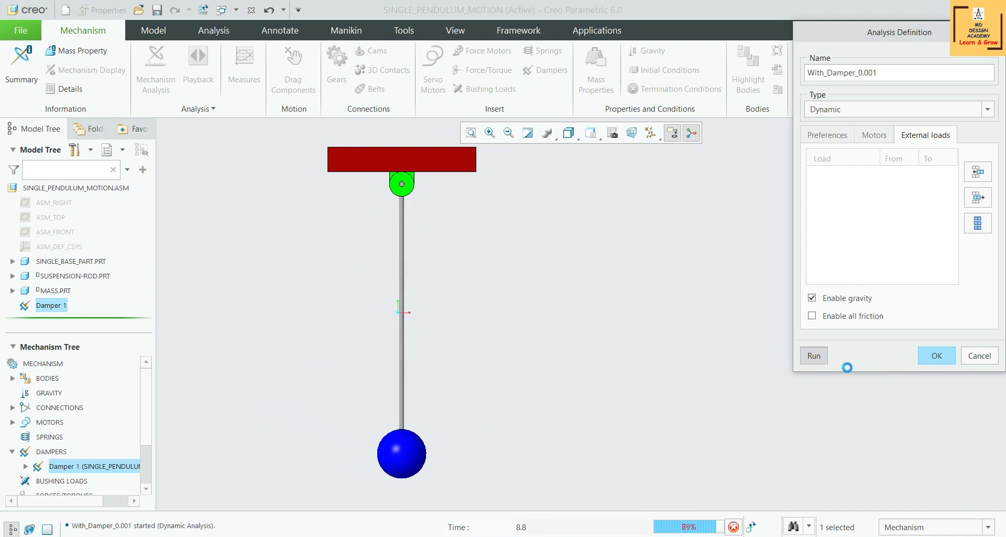
left_click(936, 356)
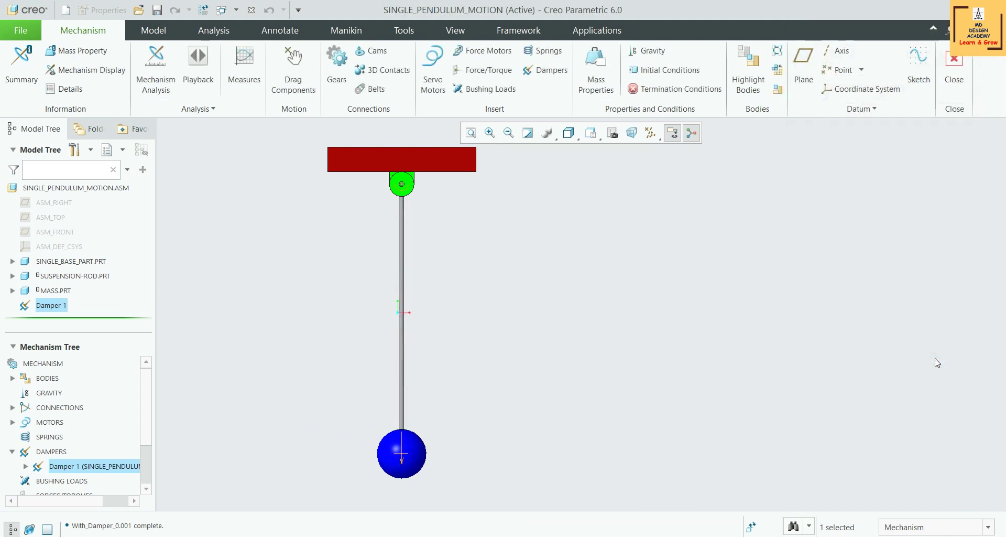
Redefine Damper 1 with a damping coefficient of 0.01 mm N sec/deg.
left_click(53, 305)
left_click(78, 253)
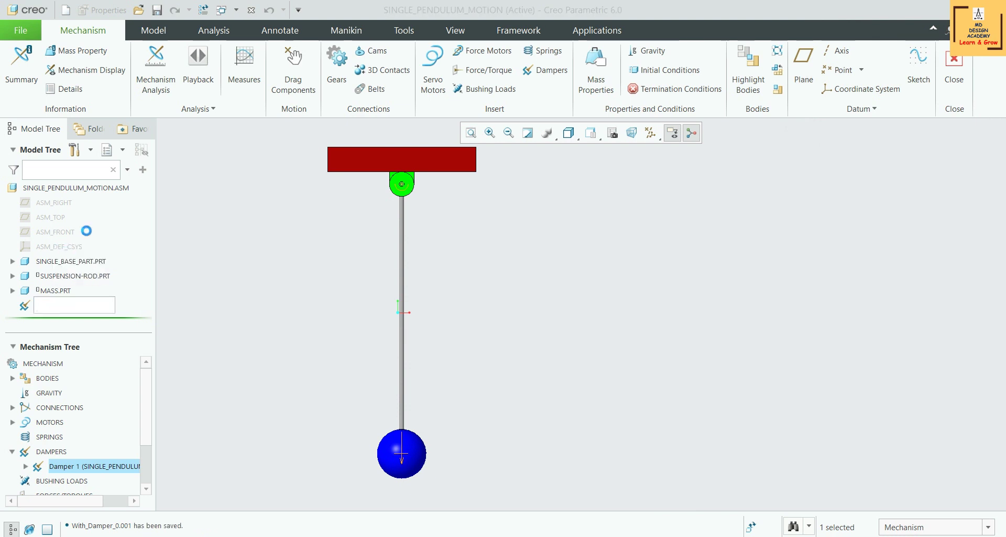
double_click(250, 74)
left_click(252, 74)
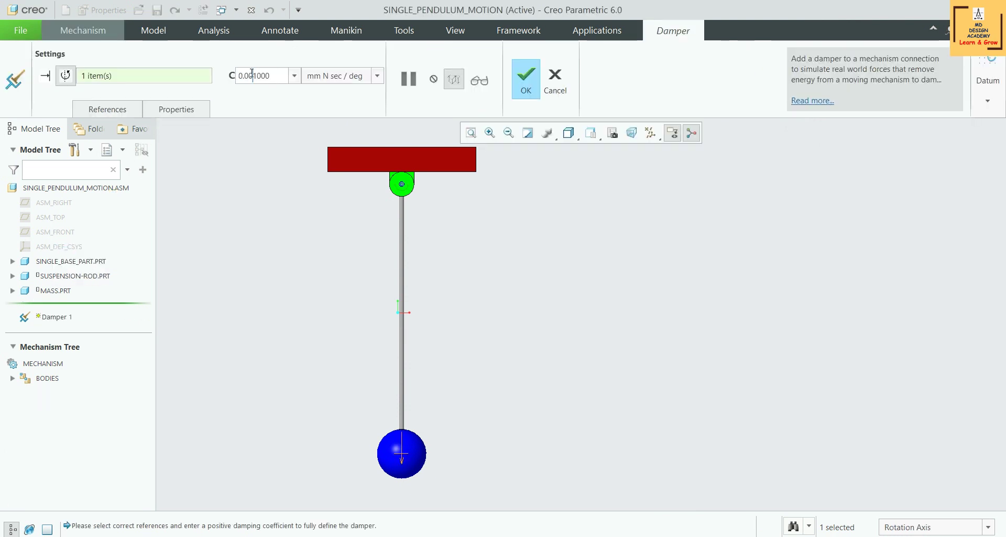
key("BackSpace")
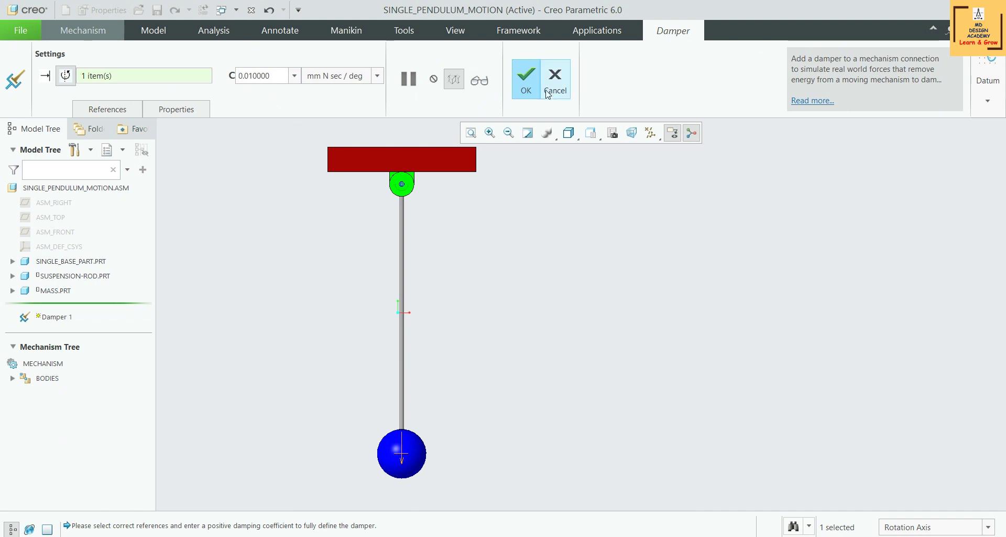
left_click(529, 82)
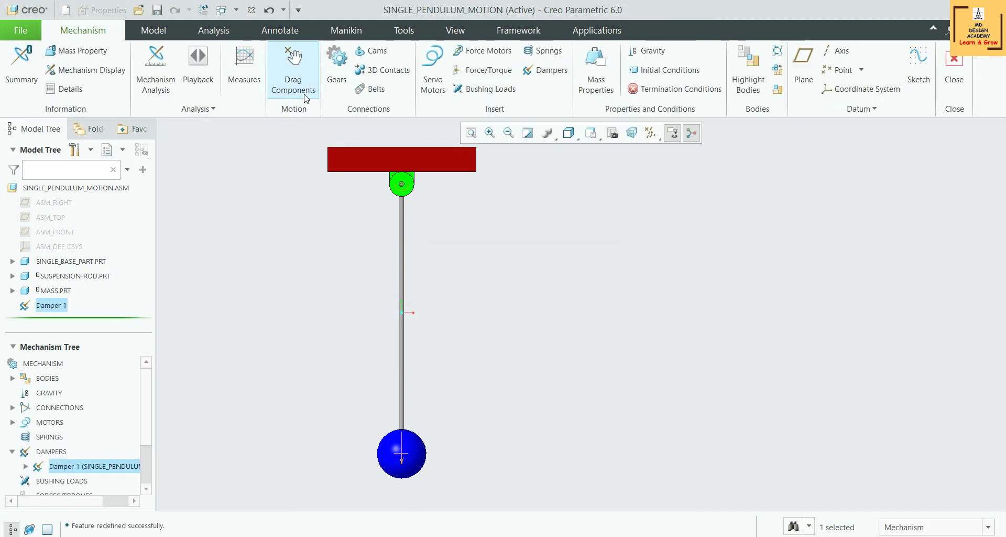
Set up a Dynamic analysis named With_Damper_0.01 that starts from InitCond1 and preview its starting position.
left_click(156, 71)
double_click(885, 70)
key("ctrl+v")
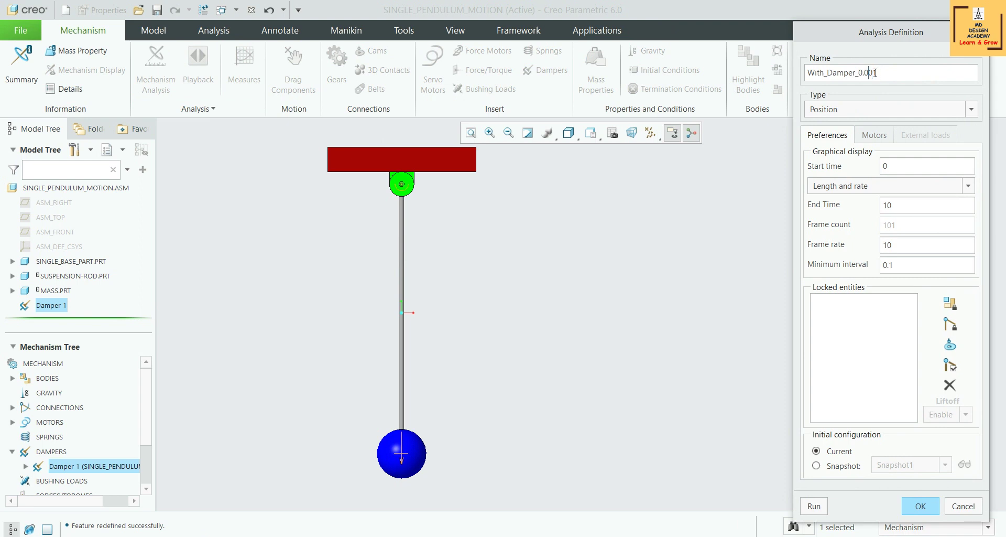
left_click(860, 113)
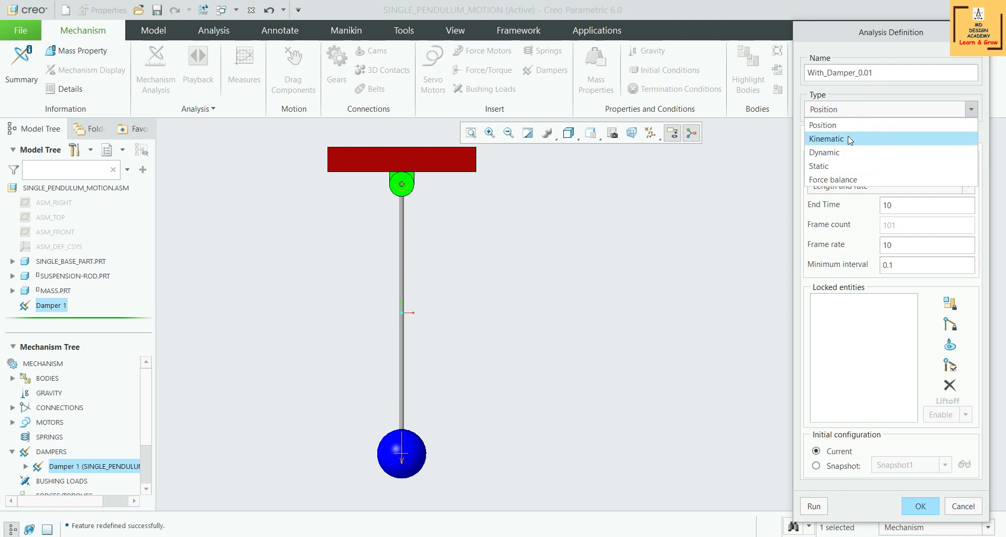
left_click(825, 152)
left_click(817, 465)
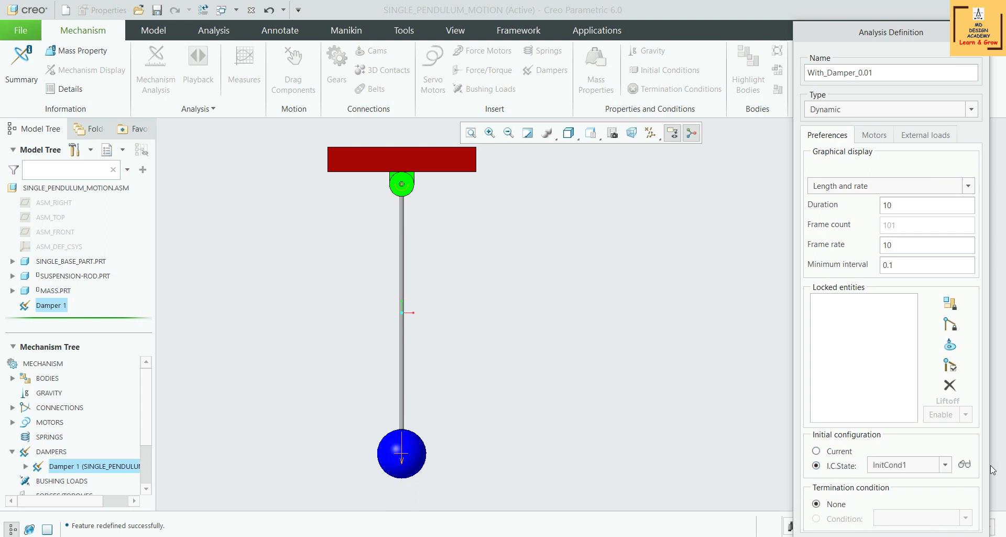
left_click(964, 464)
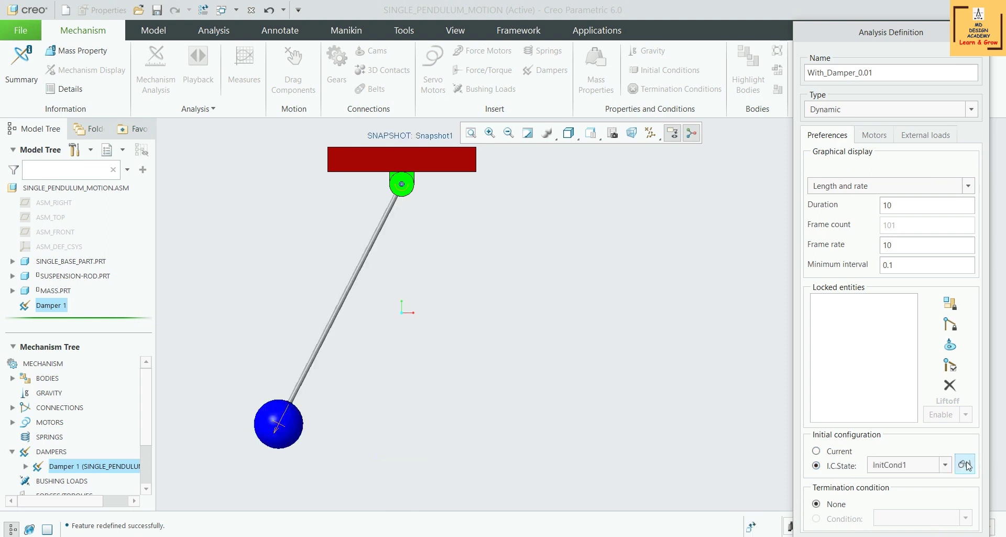
Enable gravity in the With_Damper_0.01 analysis, run it and save the definition.
left_click(922, 137)
left_click(812, 297)
left_click(813, 355)
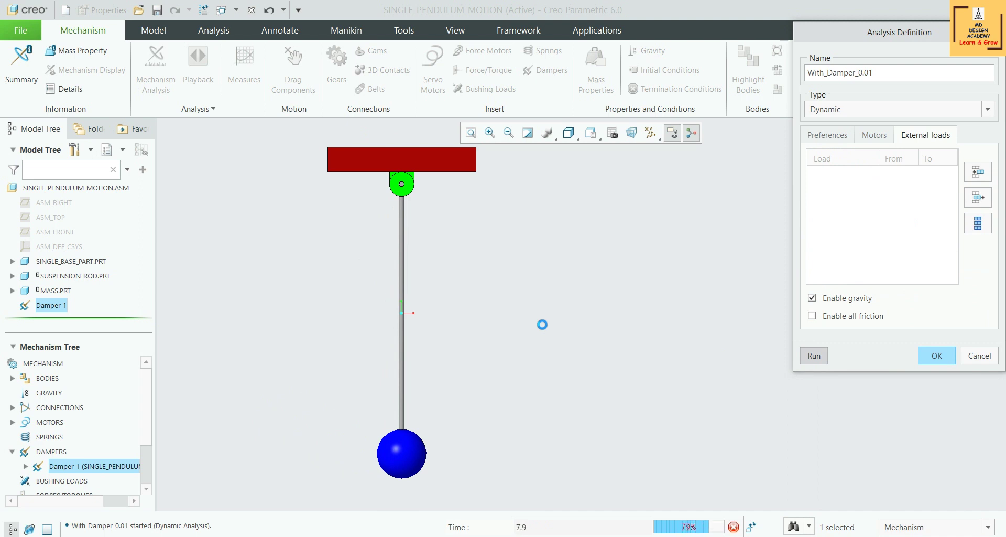
left_click(937, 357)
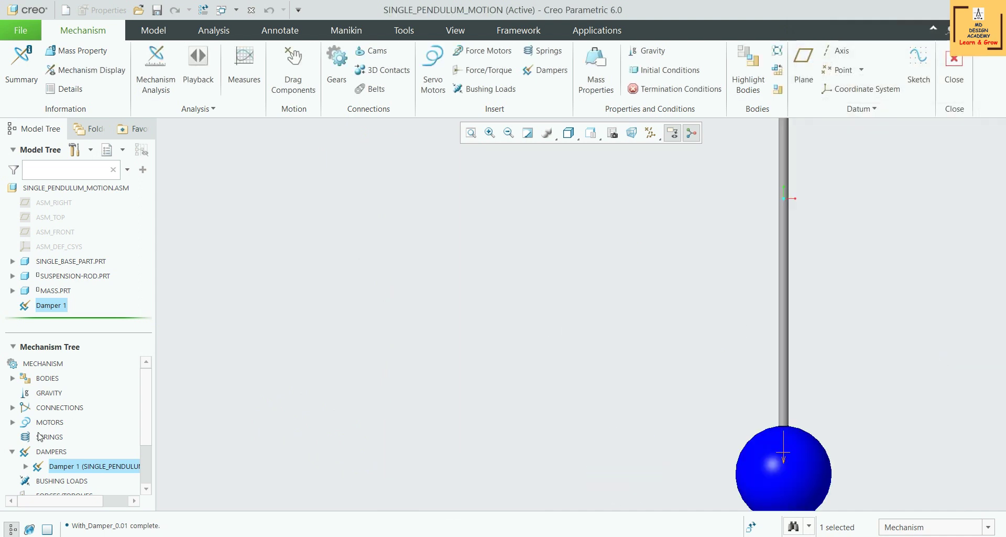
Expand the analyses and playbacks in the Mechanism Tree to review the four pendulum runs.
scroll(74, 430, "down", 2)
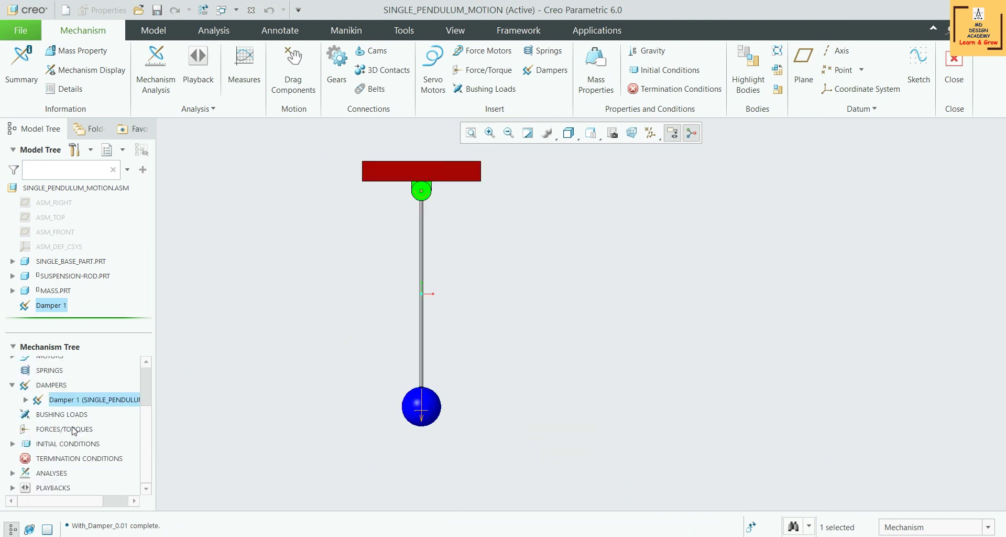
left_click(12, 473)
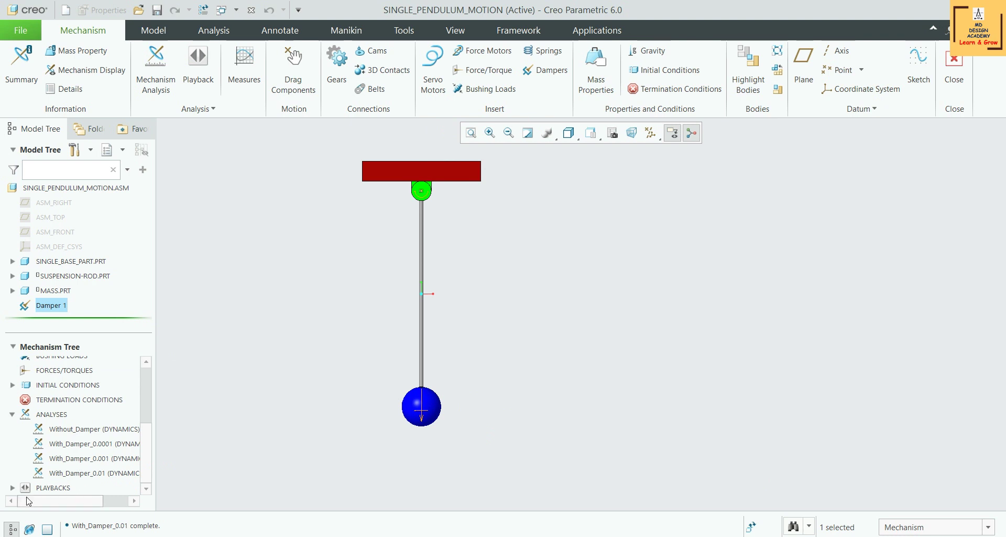
left_click(13, 487)
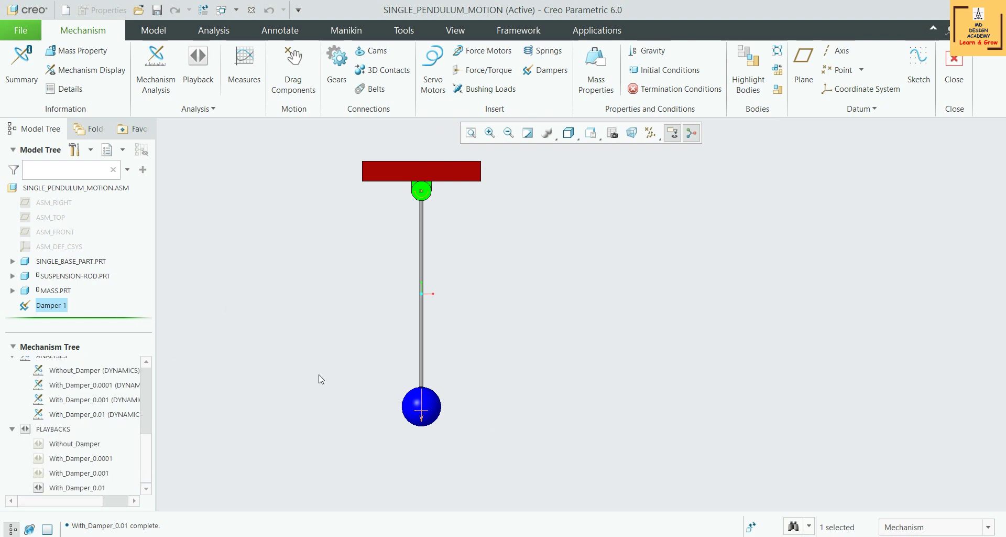
scroll(501, 267, "down", 1)
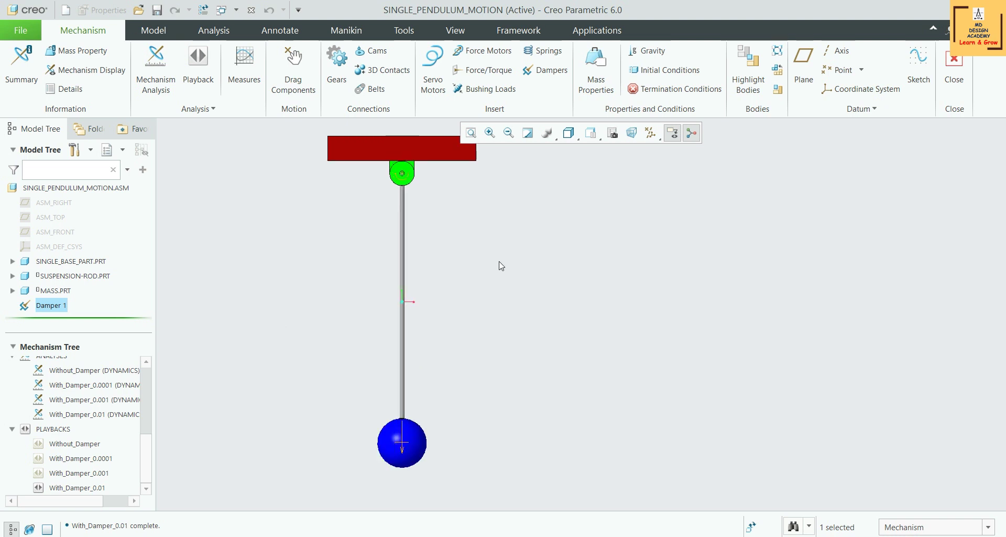
Create a Position measure named Point_Motion on the MASS edge_end point, displaying datum points to select it.
left_click(243, 68)
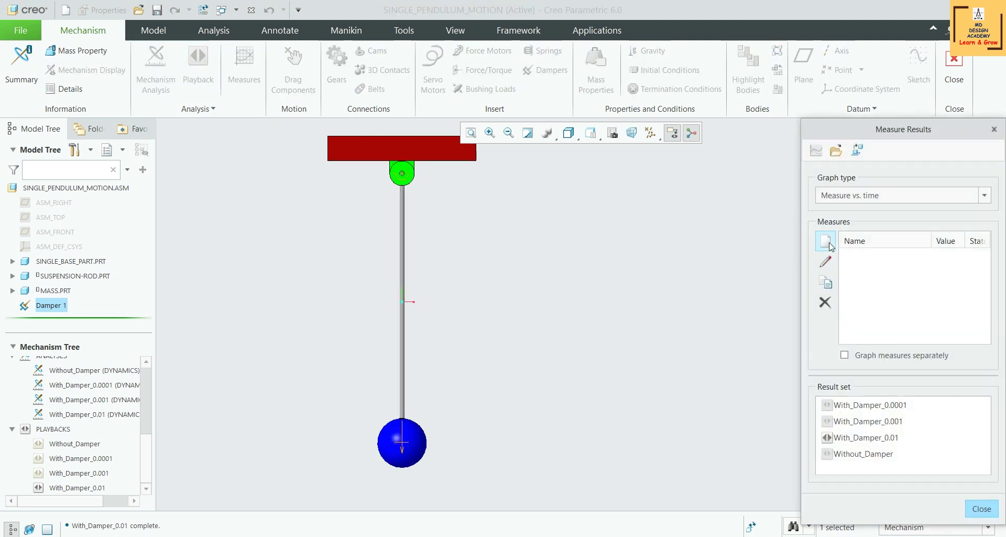
left_click(827, 242)
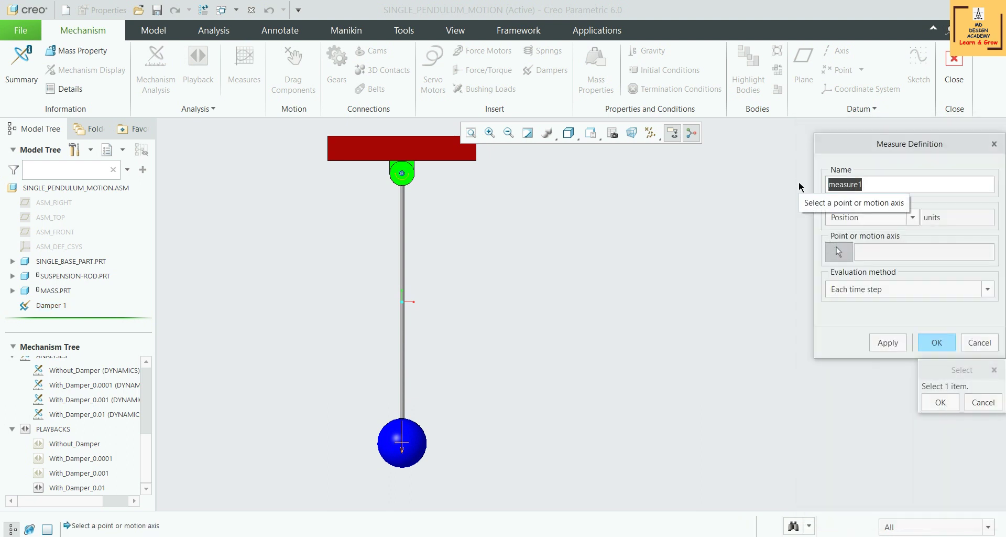
type("Point_Motion")
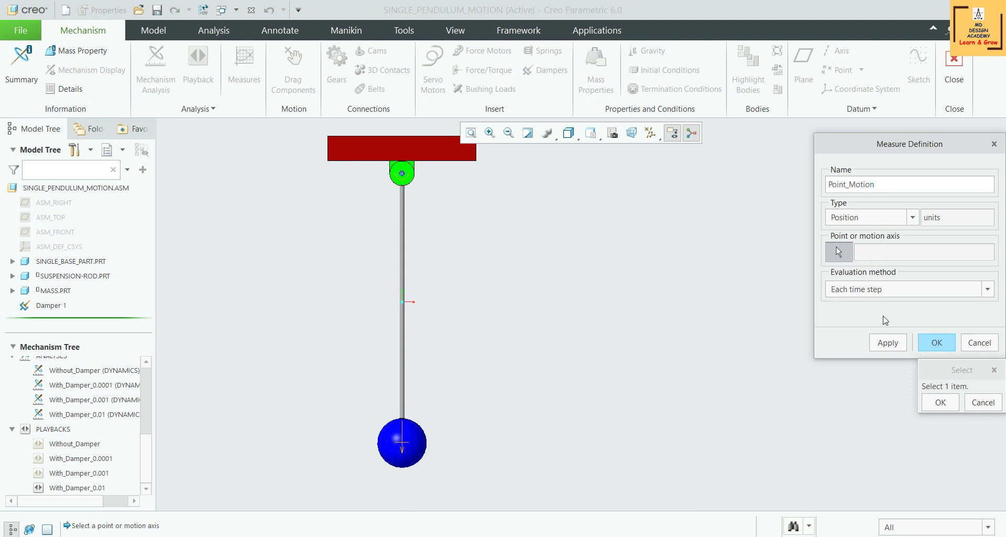
left_click(650, 133)
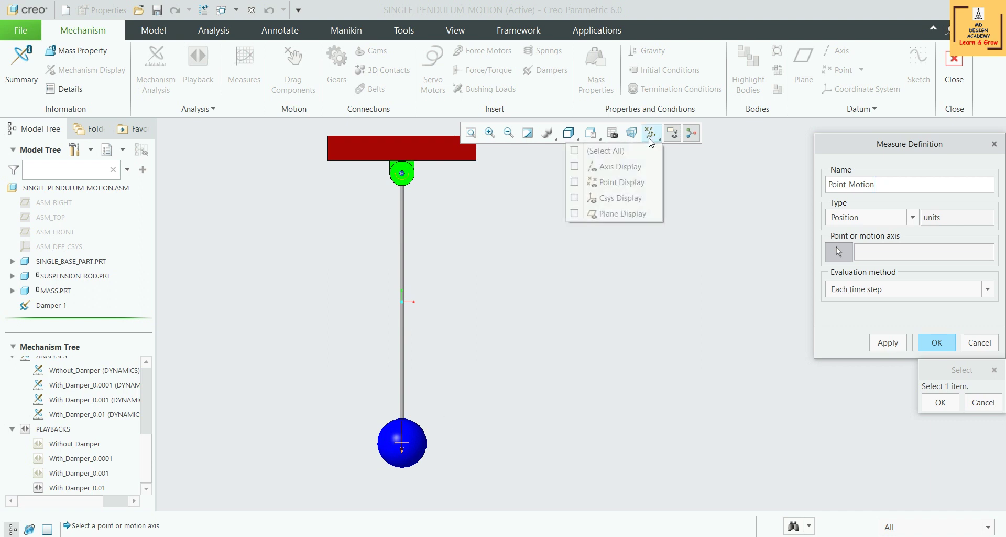
left_click(603, 180)
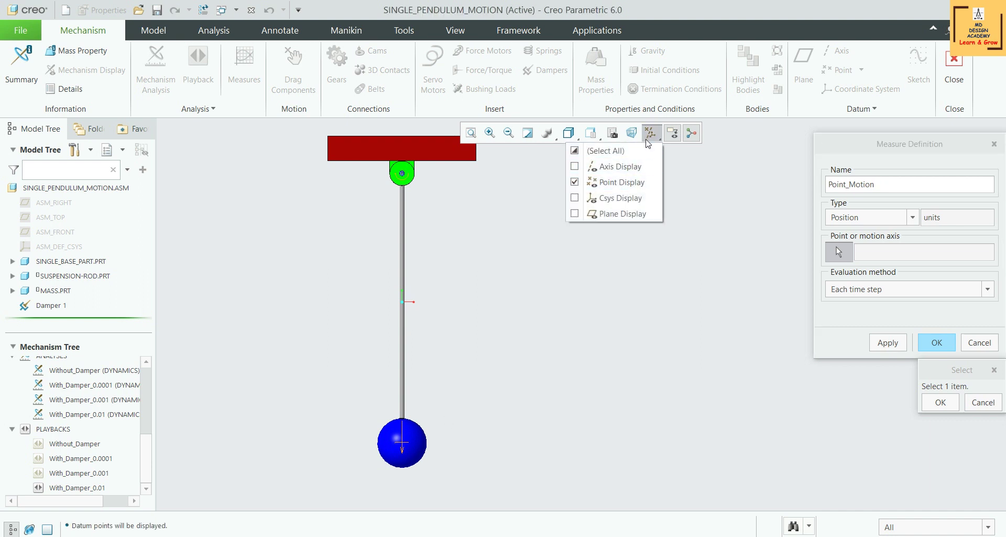
left_click(403, 468)
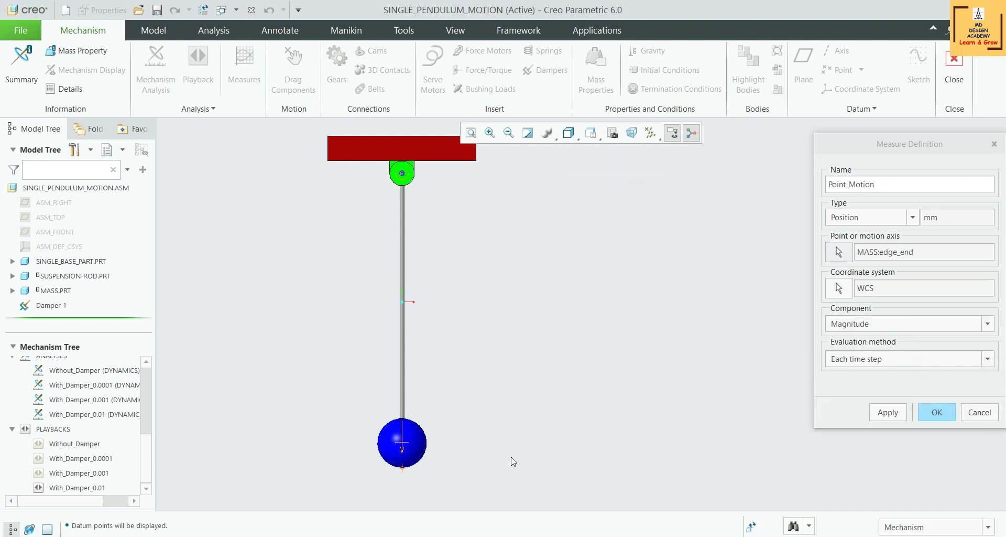
left_click(936, 412)
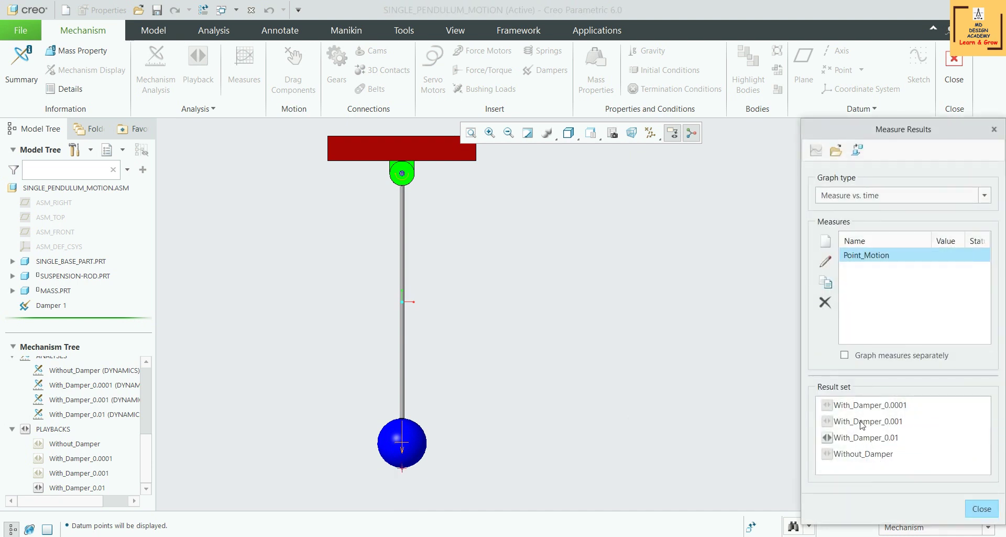
Graph Point_Motion against time for the Without_Damper result set and move the chart aside.
left_click(864, 454)
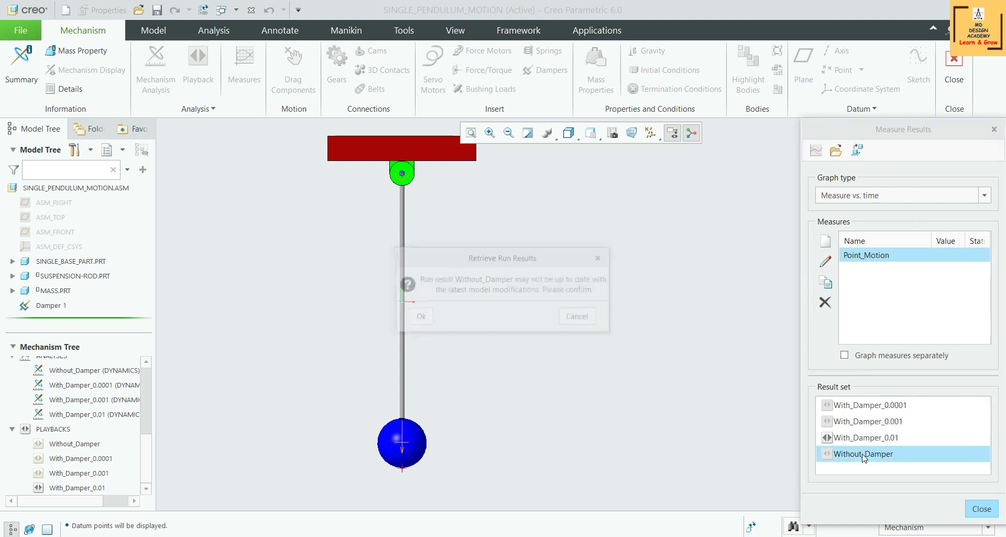
left_click(424, 318)
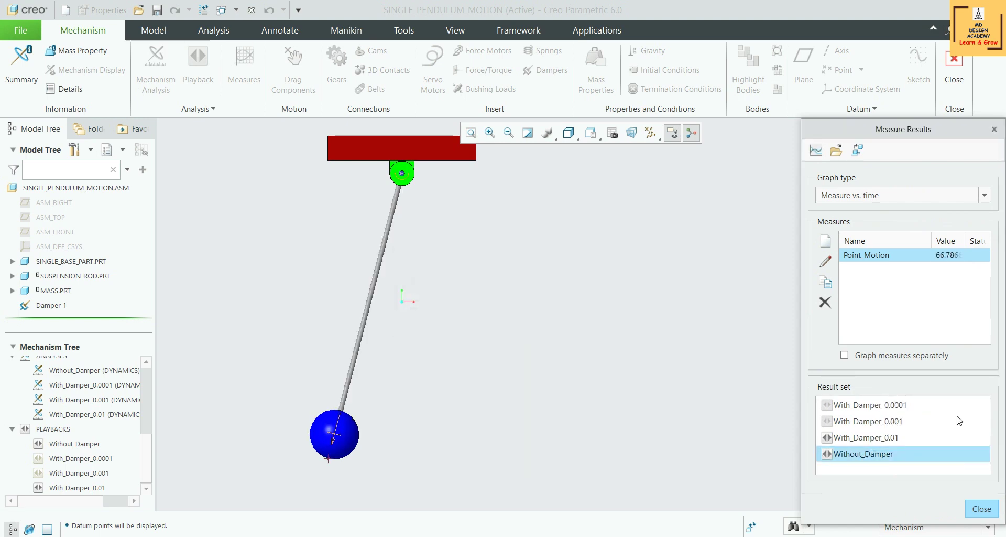
left_click(815, 150)
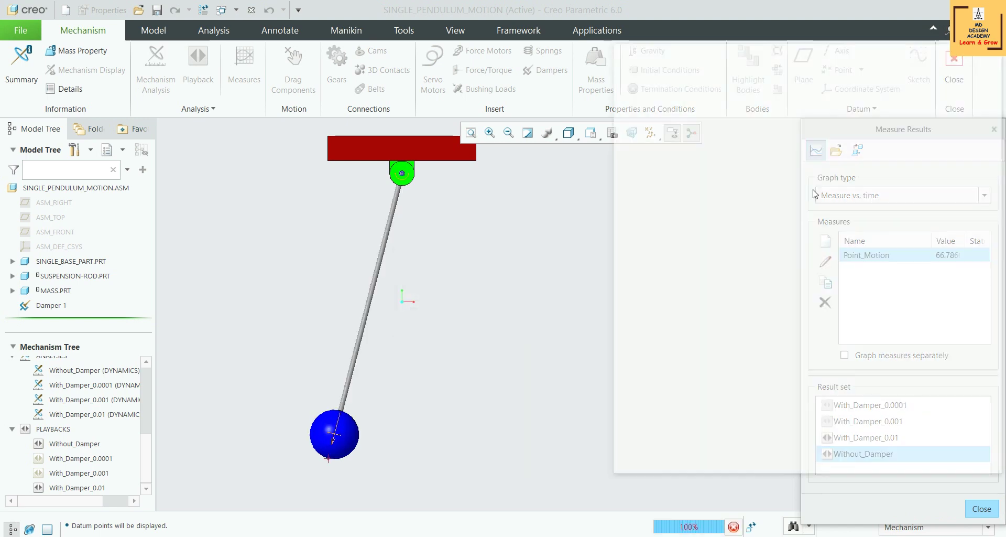
left_click_drag(858, 56, 256, 33)
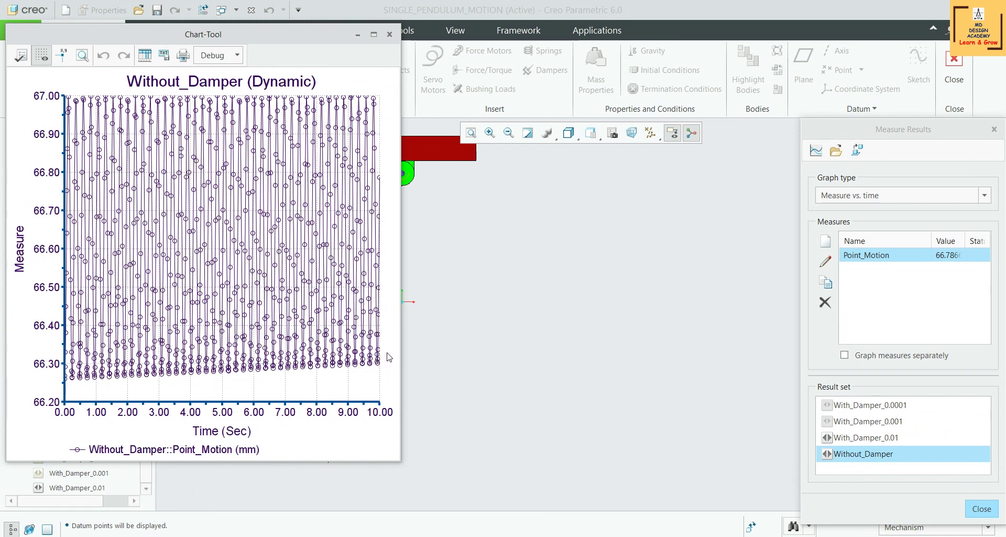
Graph Point_Motion for the With_Damper_0.0001 result set and place the chart beside the Without_Damper one.
left_click(903, 409)
left_click(421, 317)
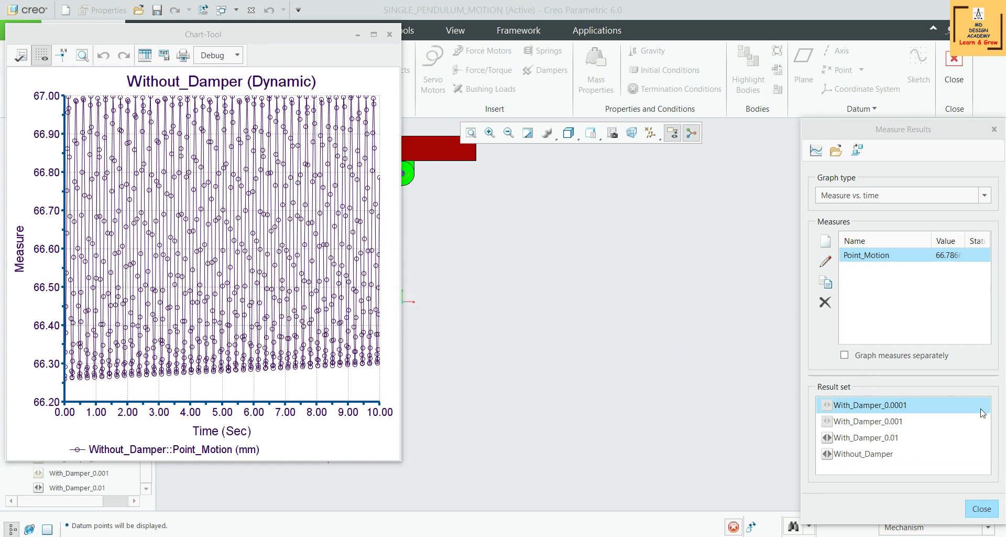
left_click(822, 151)
left_click_drag(877, 41, 641, 24)
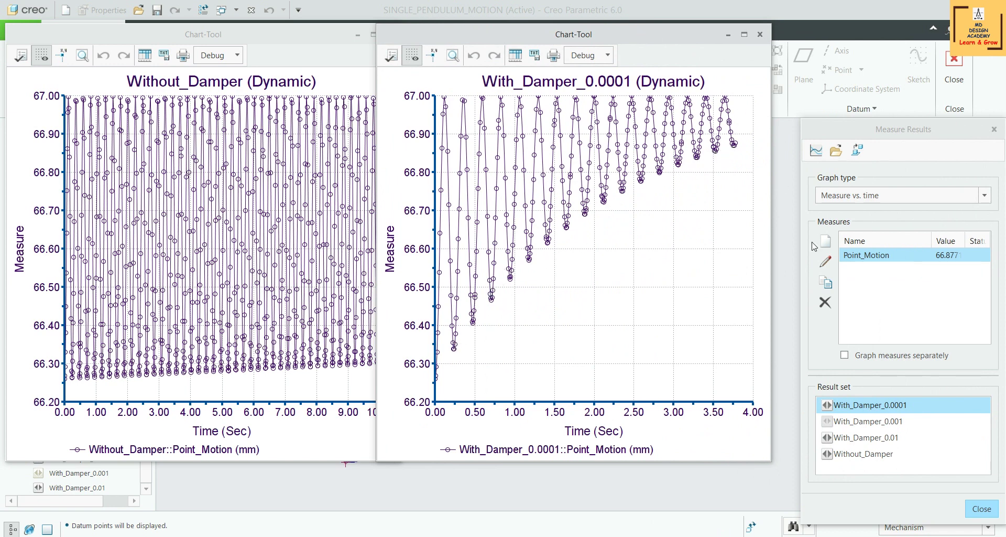
Graph Point_Motion for the With_Damper_0.001 result set and place the chart over the Without_Damper one.
left_click(865, 423)
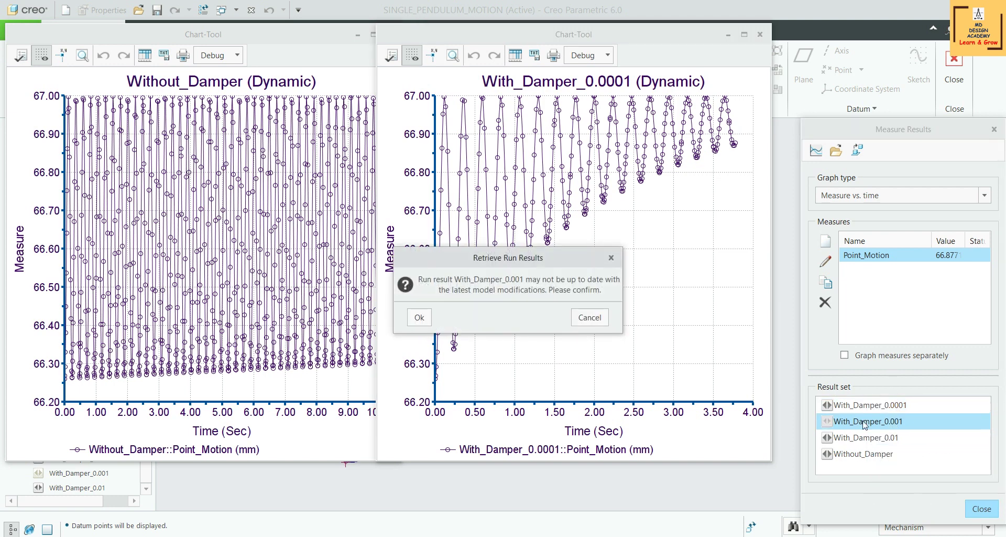
left_click(419, 317)
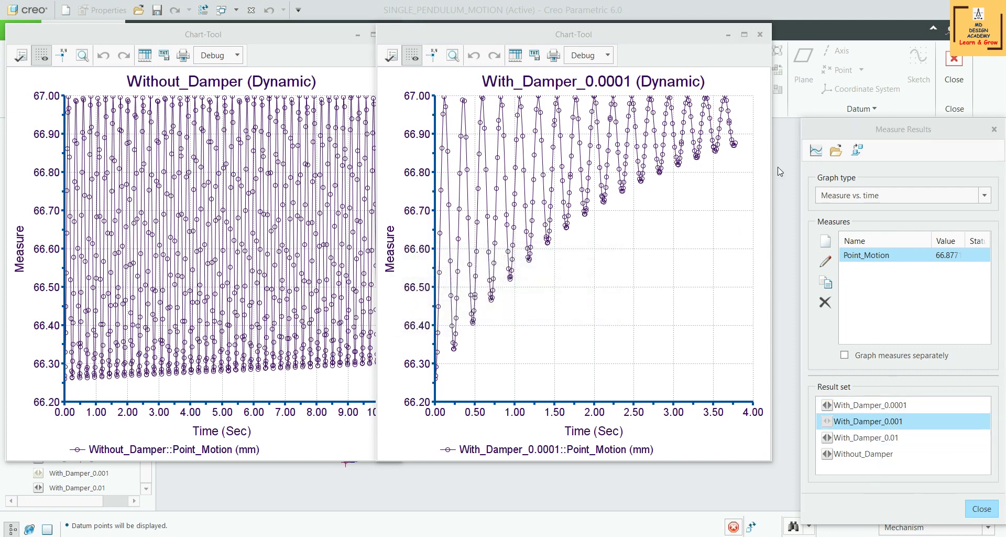
left_click(808, 151)
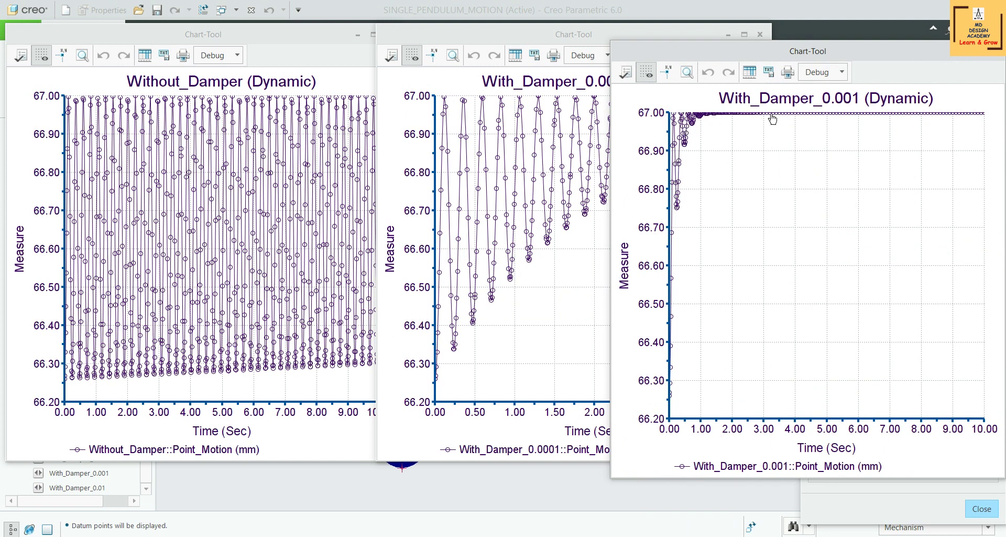
left_click_drag(845, 55, 241, 45)
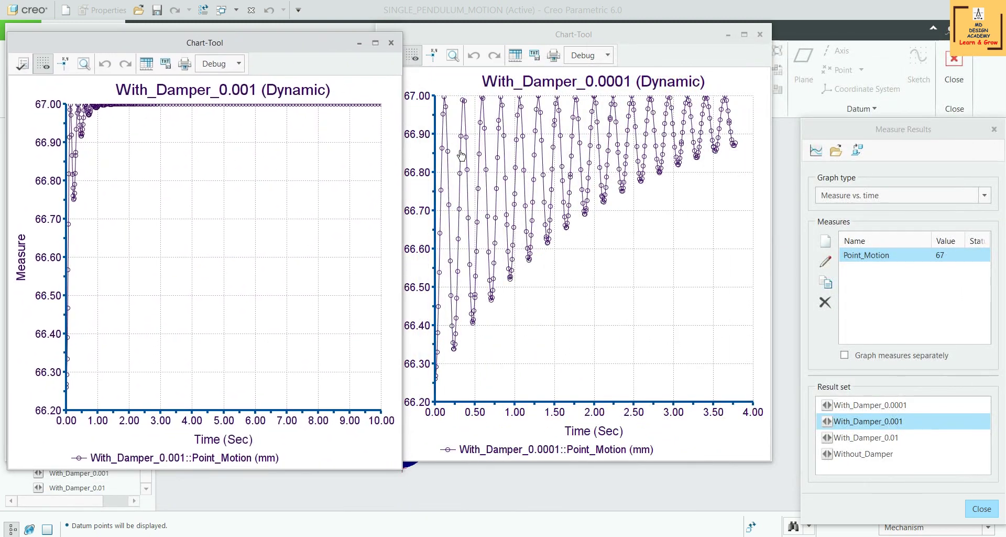
Graph Point_Motion for the With_Damper_0.01 result set and close the With_Damper_0.001 and With_Damper_0.0001 charts.
left_click(886, 439)
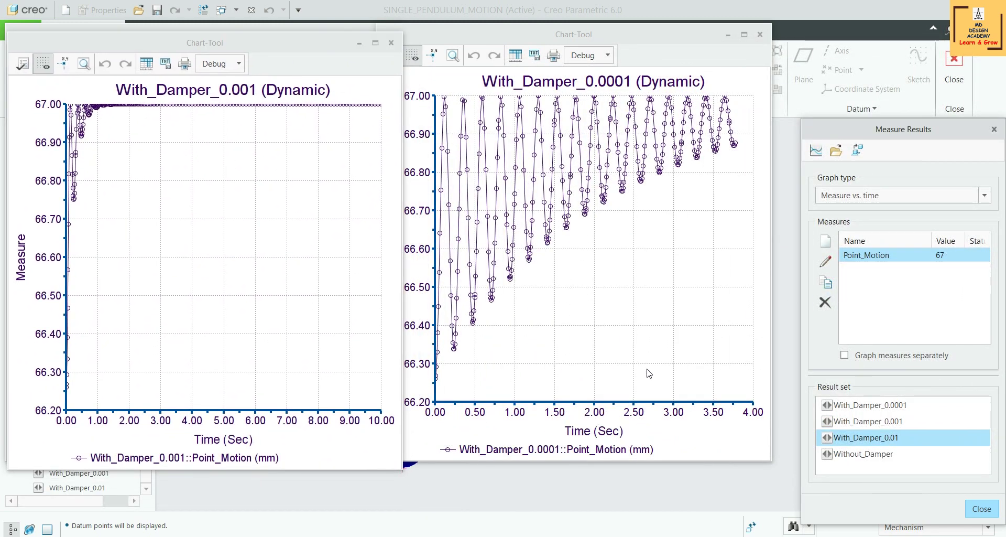
left_click(816, 152)
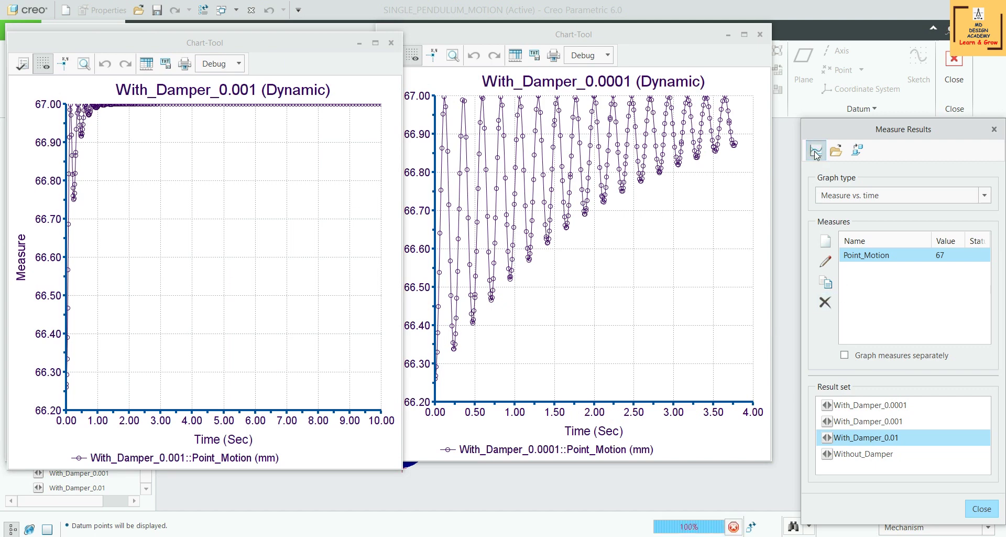
left_click_drag(805, 53, 641, 57)
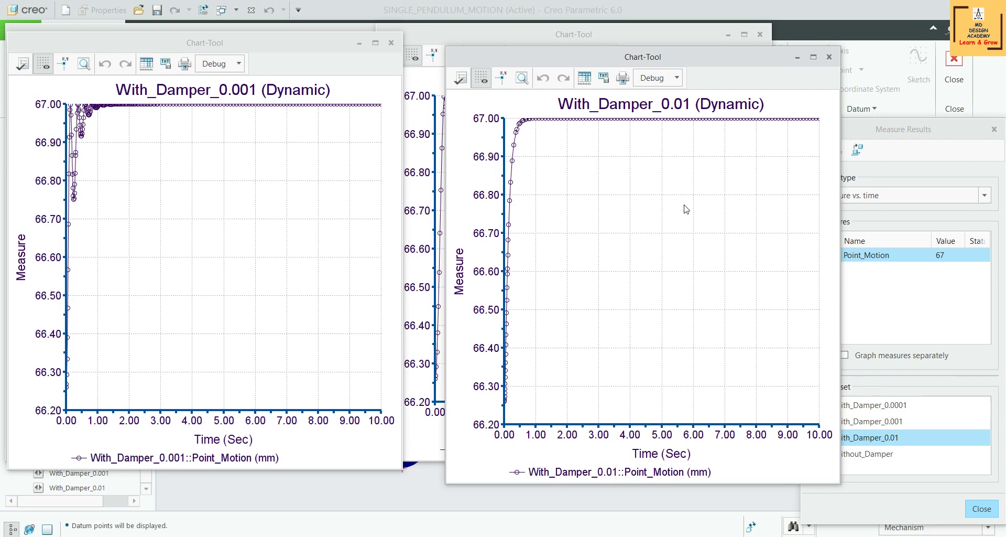
left_click(391, 43)
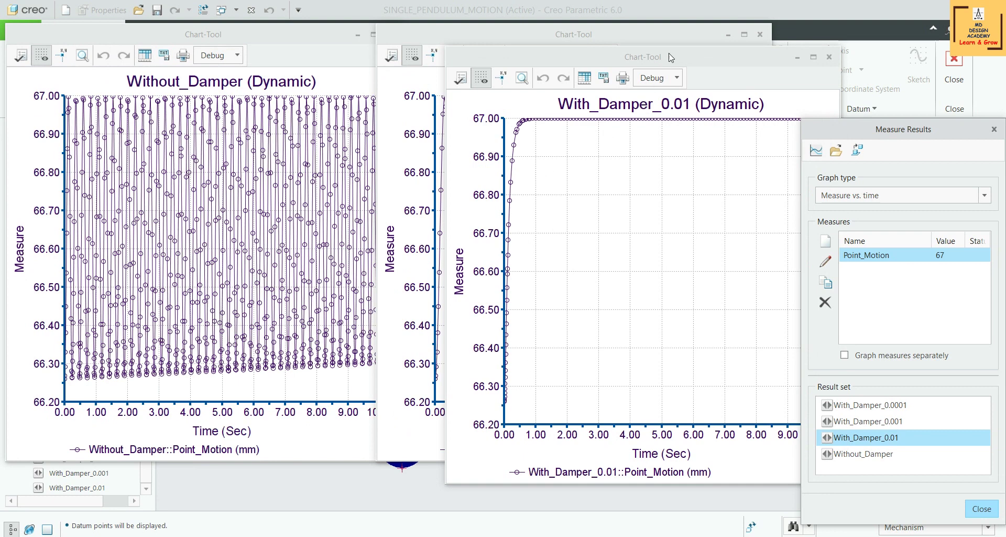
left_click(760, 34)
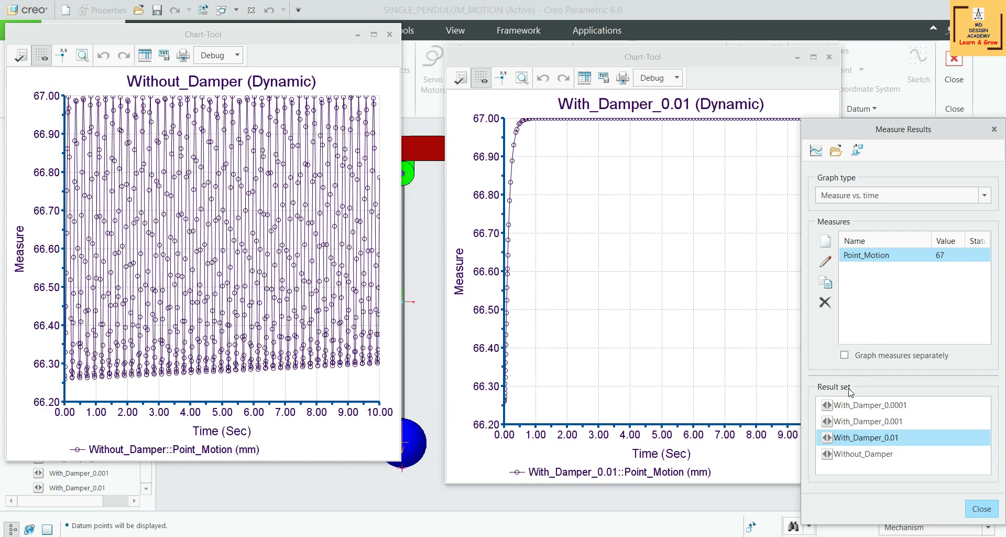
Open the Point_Motion measure for editing and review its component and evaluation method options.
left_click(828, 261)
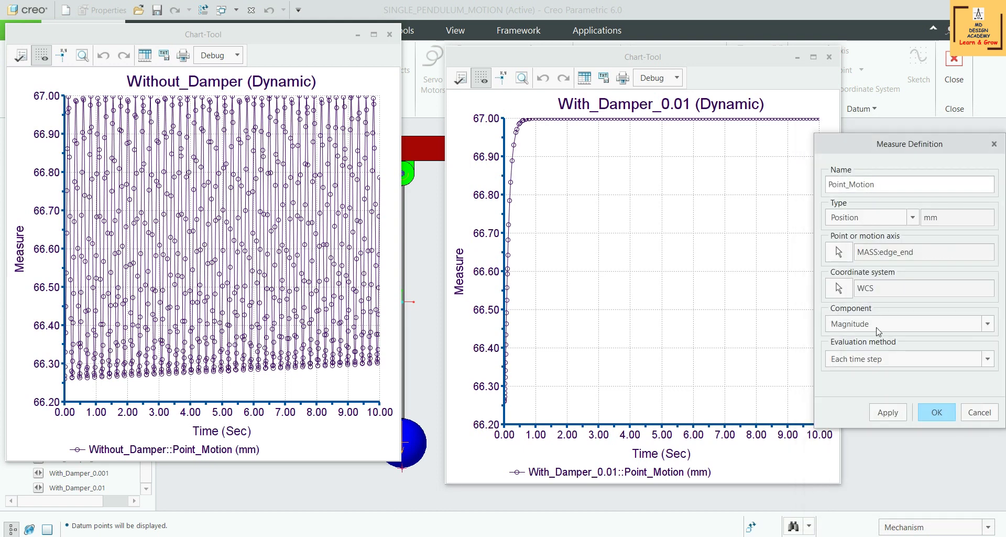
left_click(879, 324)
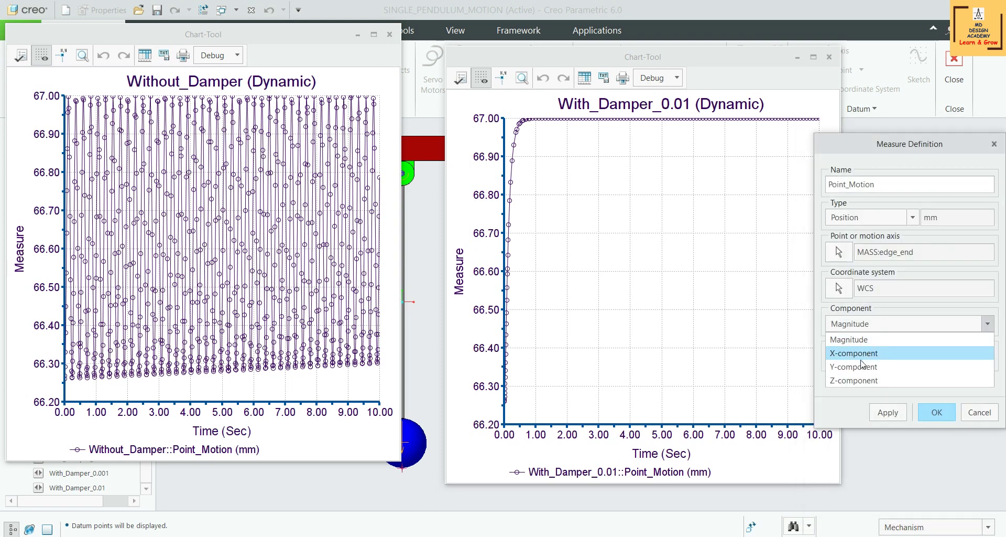
left_click(884, 330)
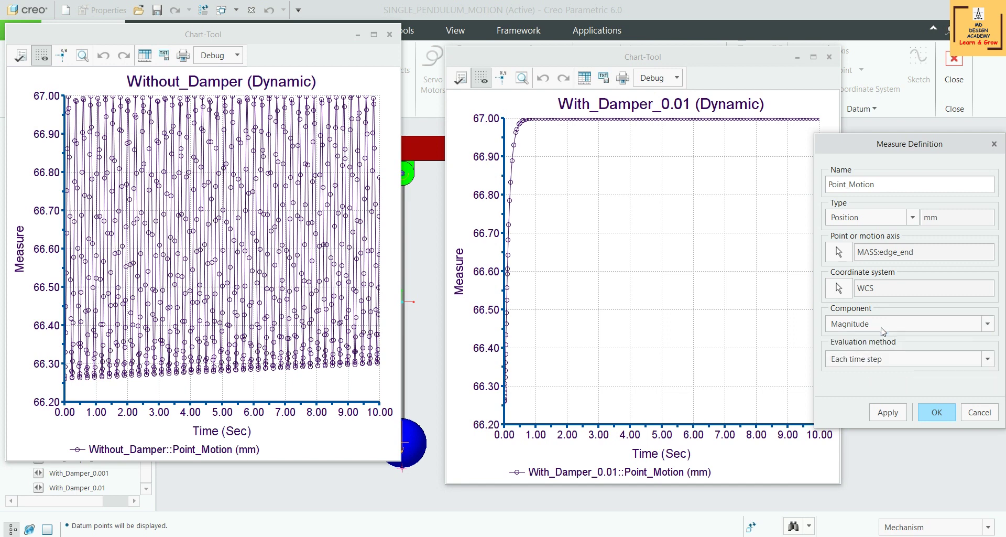
left_click(868, 360)
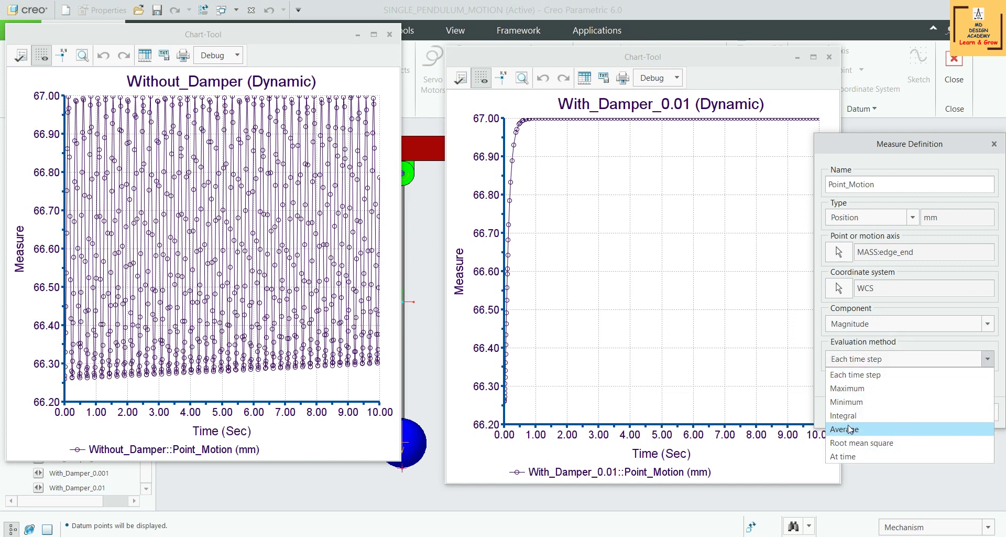
Change the Point_Motion measure type to Velocity for the mass's edge_end point and accept the definition.
left_click(859, 220)
left_click(859, 220)
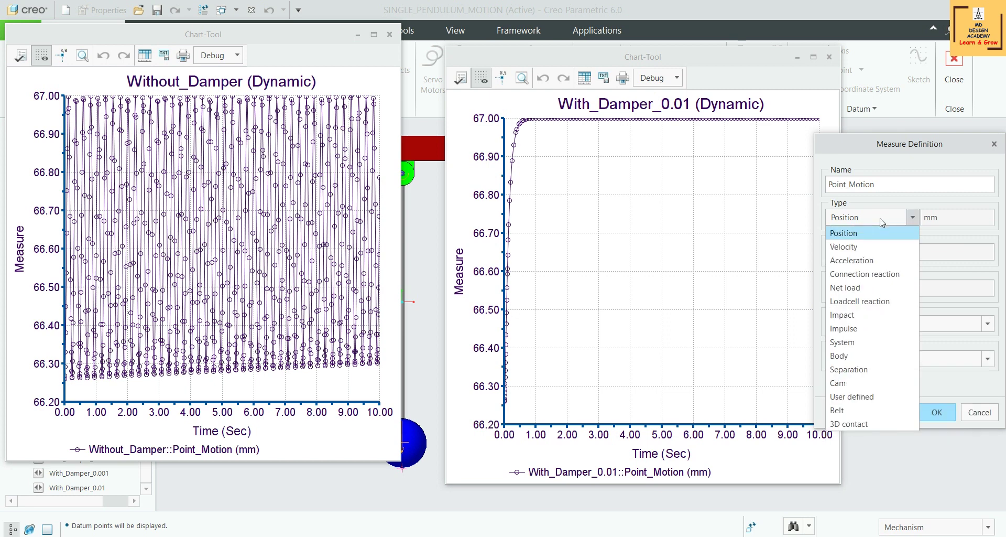
key("Escape")
key("Down")
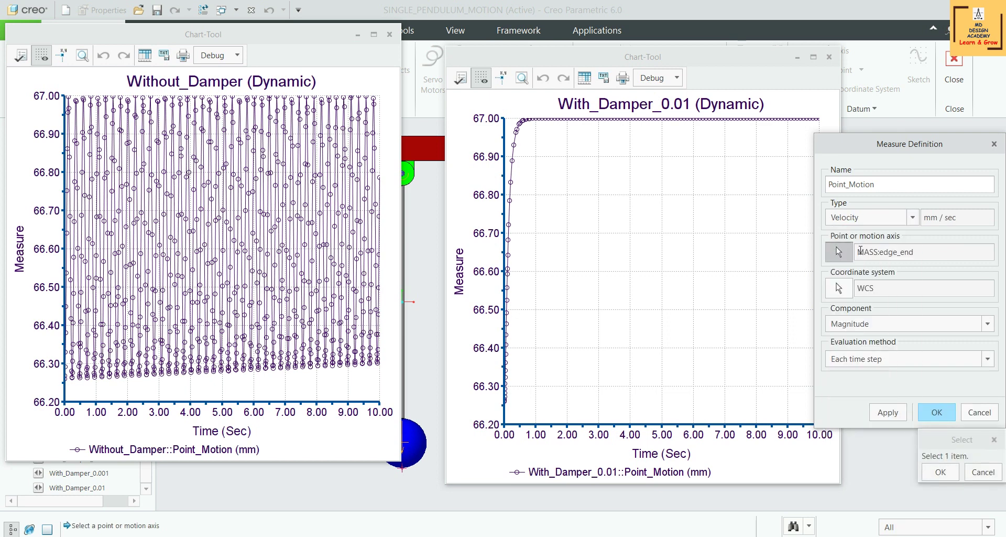
left_click(857, 216)
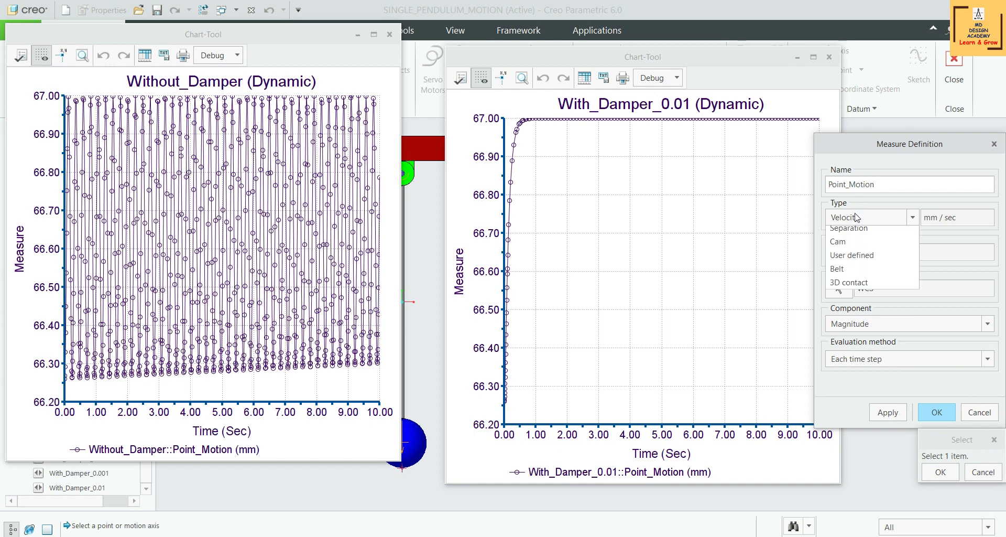
left_click(851, 250)
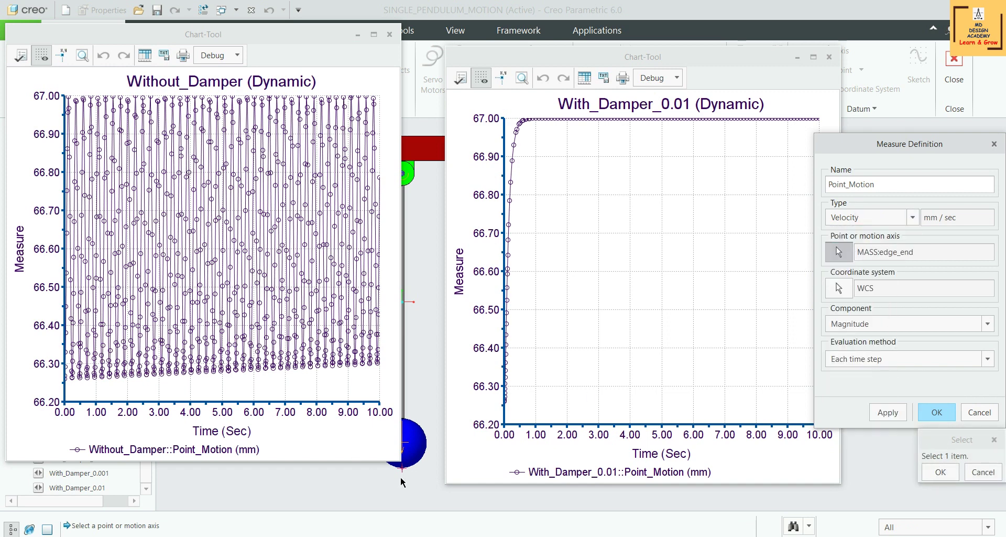
left_click(946, 473)
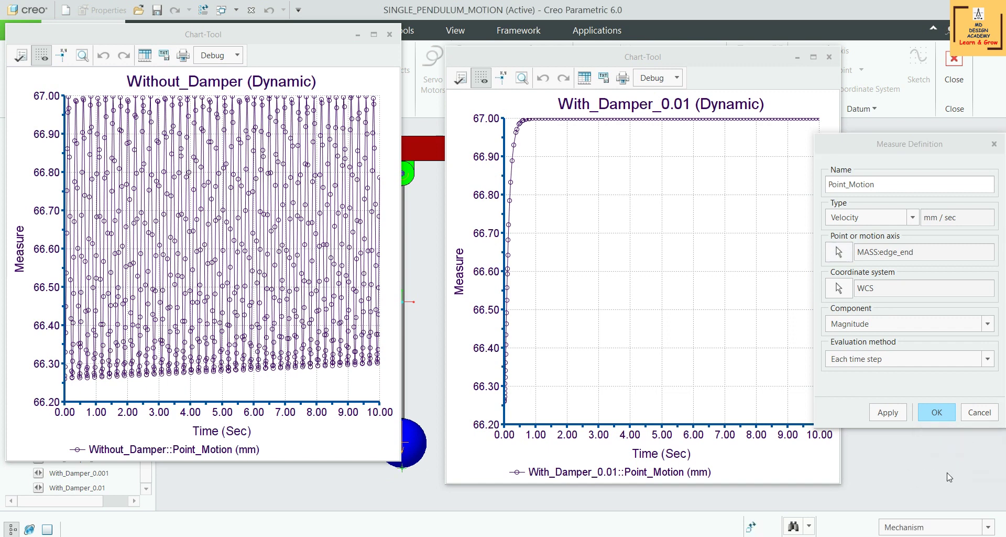
left_click(933, 413)
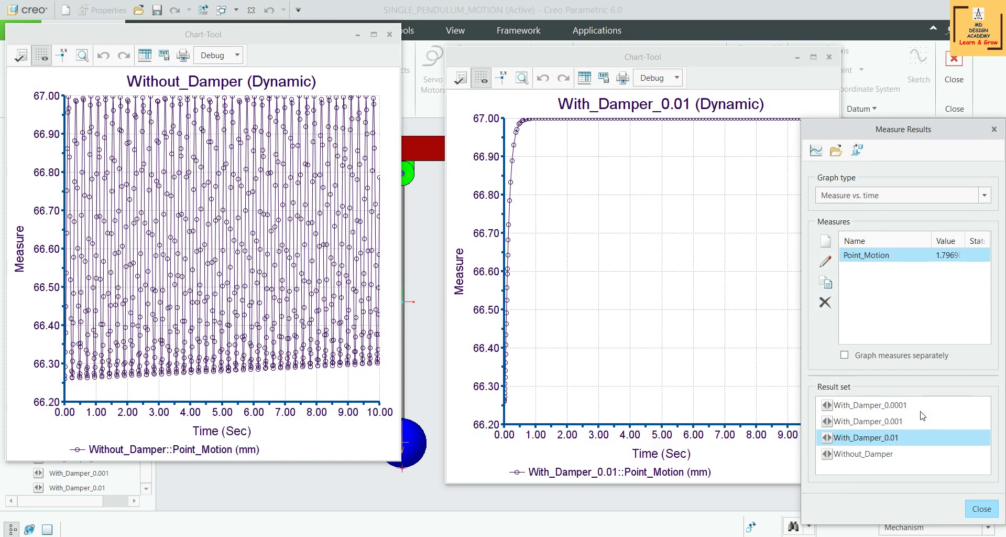
Graph the velocity-based Point_Motion measure for the Without_Damper result set and move its chart clear of the result set list.
left_click(862, 454)
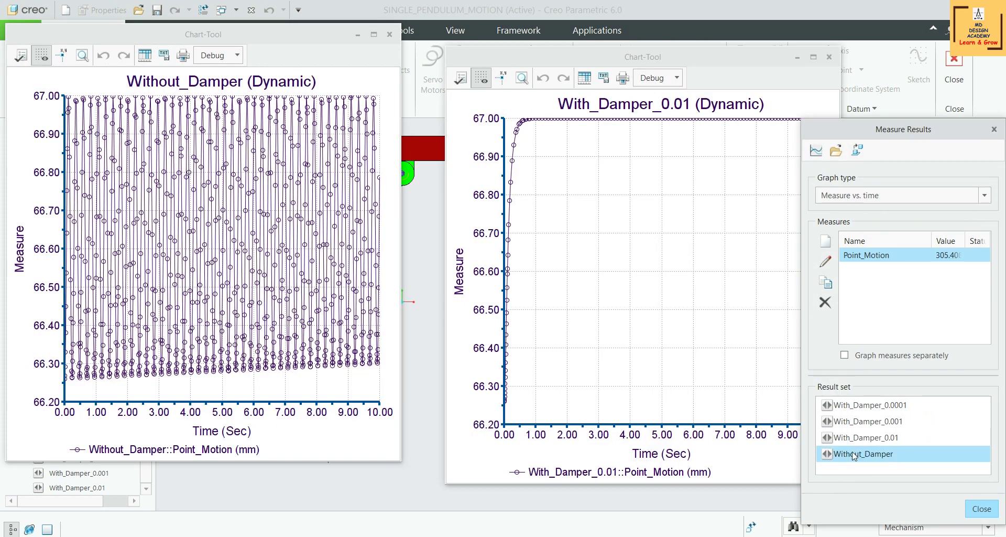
left_click(815, 152)
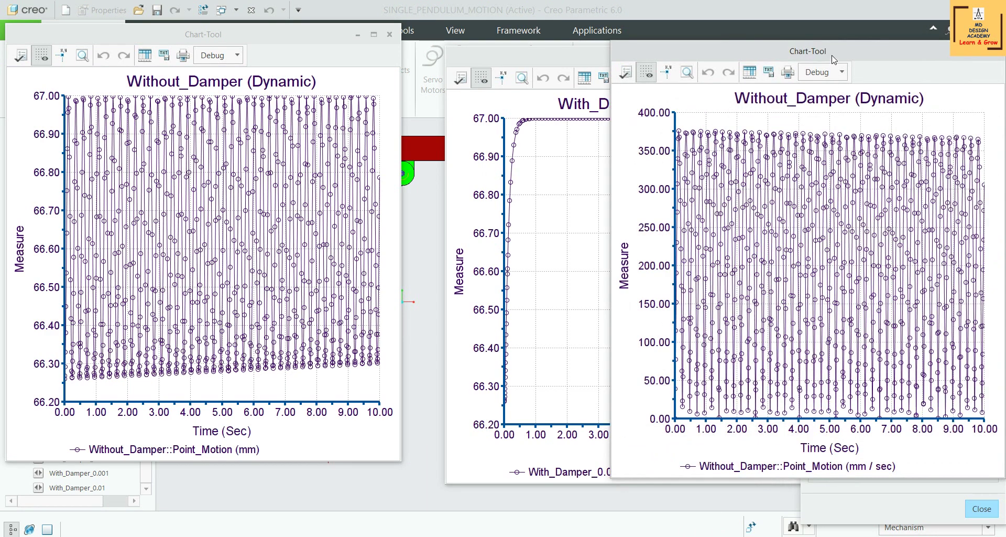
left_click_drag(834, 58, 377, 59)
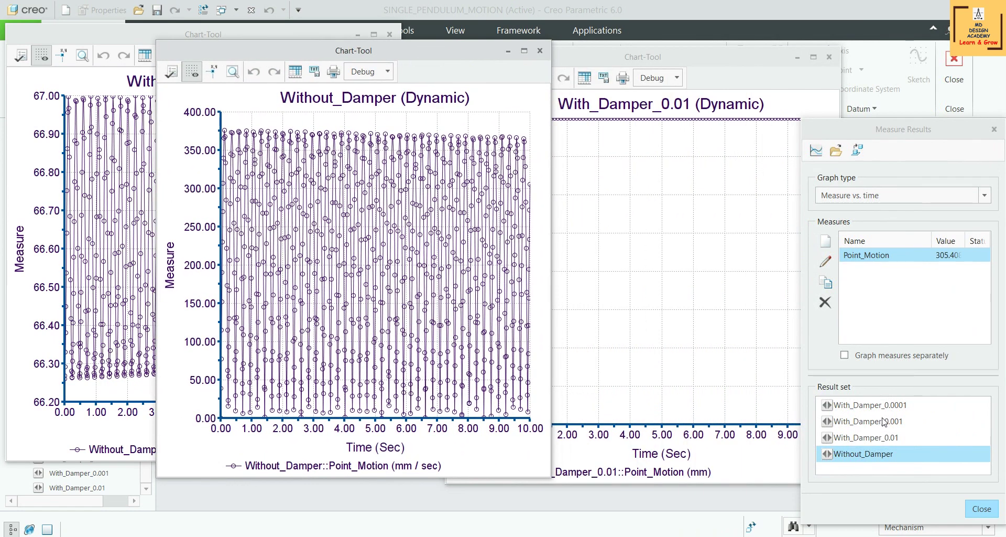
Graph the velocity-based Point_Motion measure for the With_Damper_0.01 result set and place its chart beside the Without_Damper velocity chart.
left_click(870, 437)
left_click(816, 150)
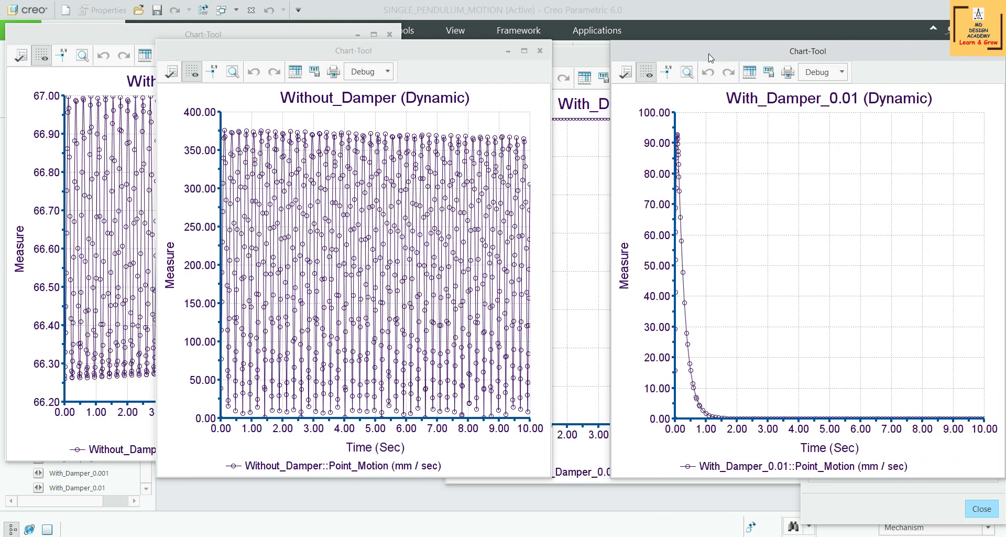
left_click_drag(709, 55, 618, 50)
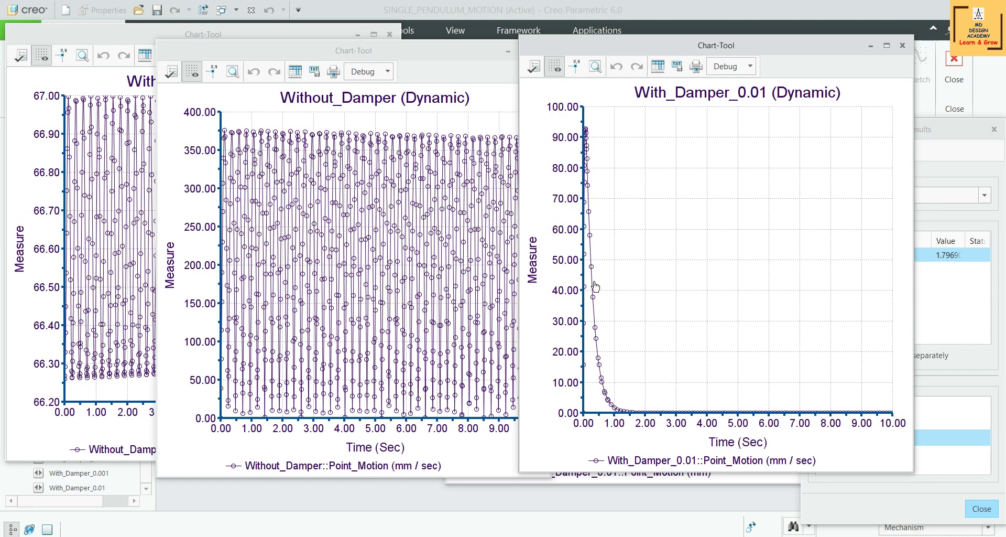
Close all velocity and position charts and exit the measure results.
left_click(903, 45)
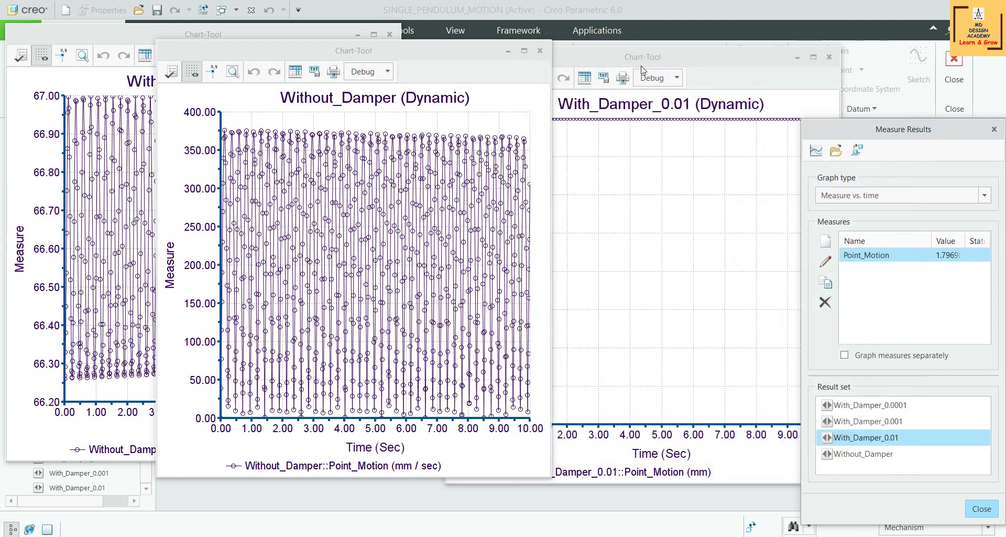
left_click(540, 50)
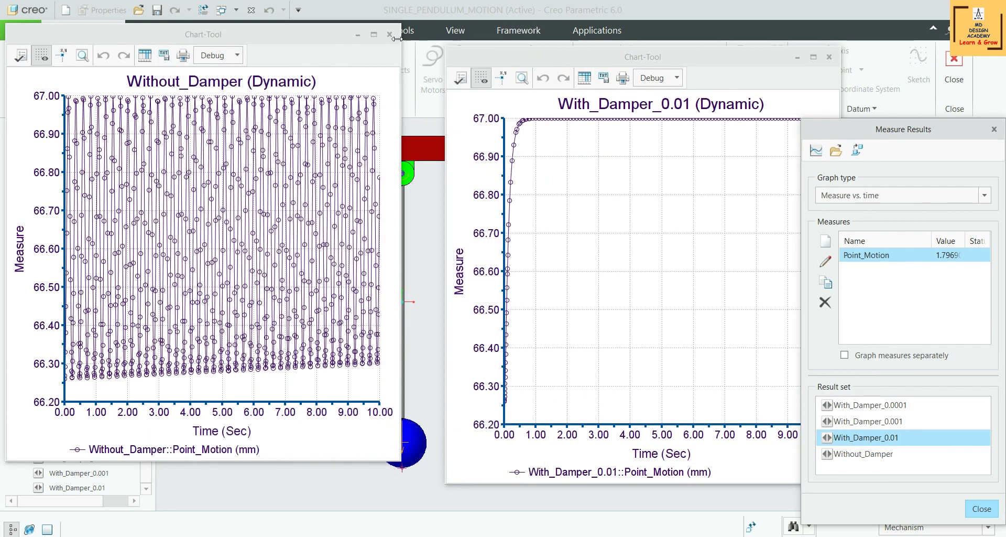
left_click(390, 34)
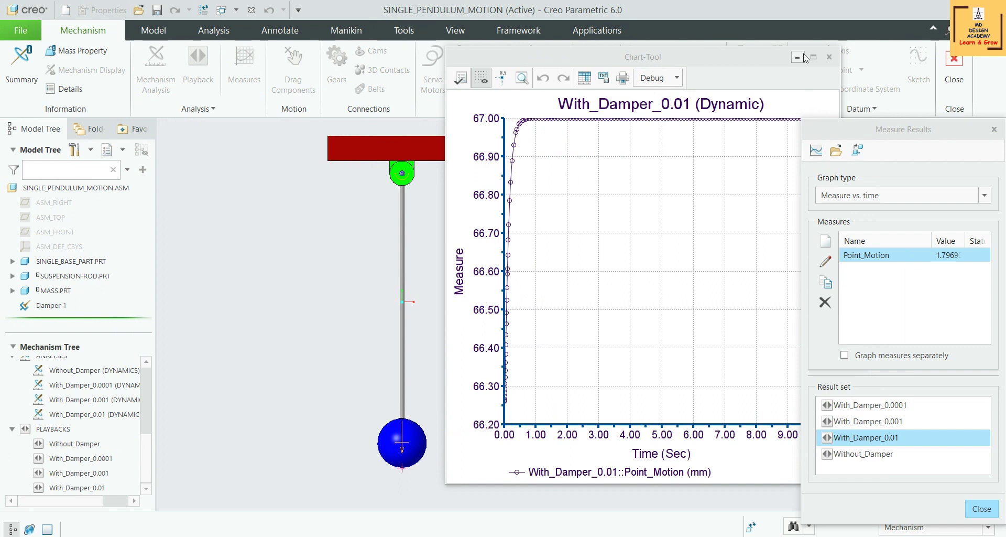
left_click(828, 58)
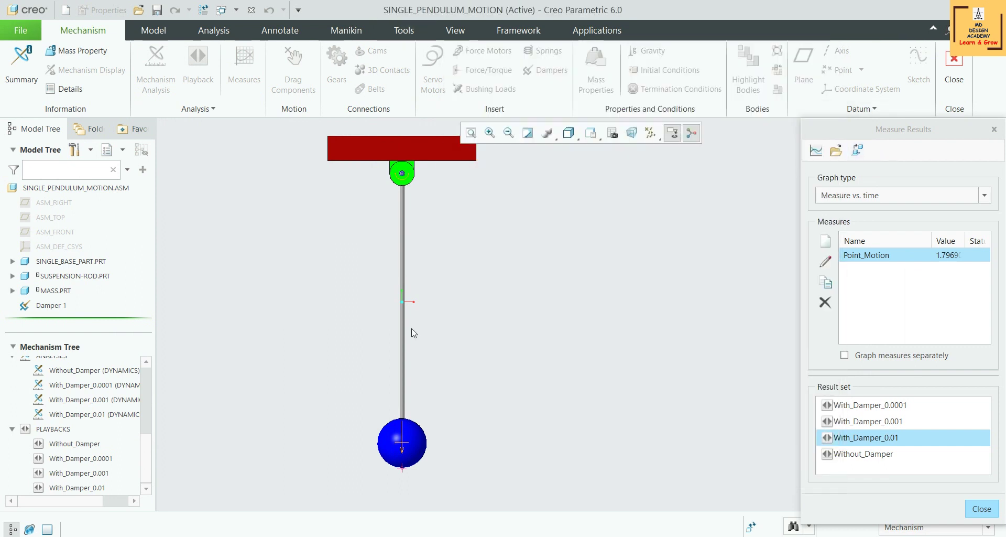
left_click(994, 129)
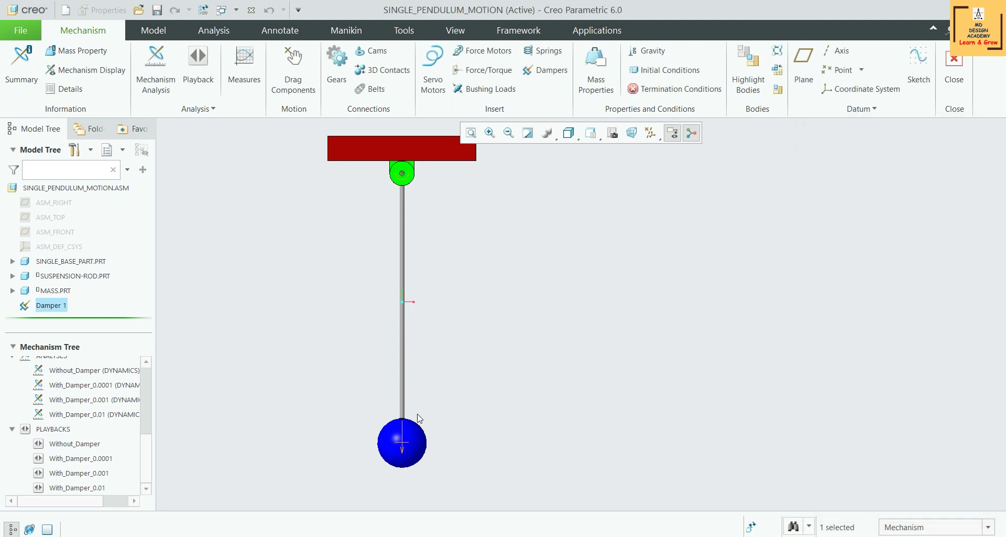
Preview a 2D trace curve of the mass's edge_end point for the Without_Damper result set.
left_click(197, 108)
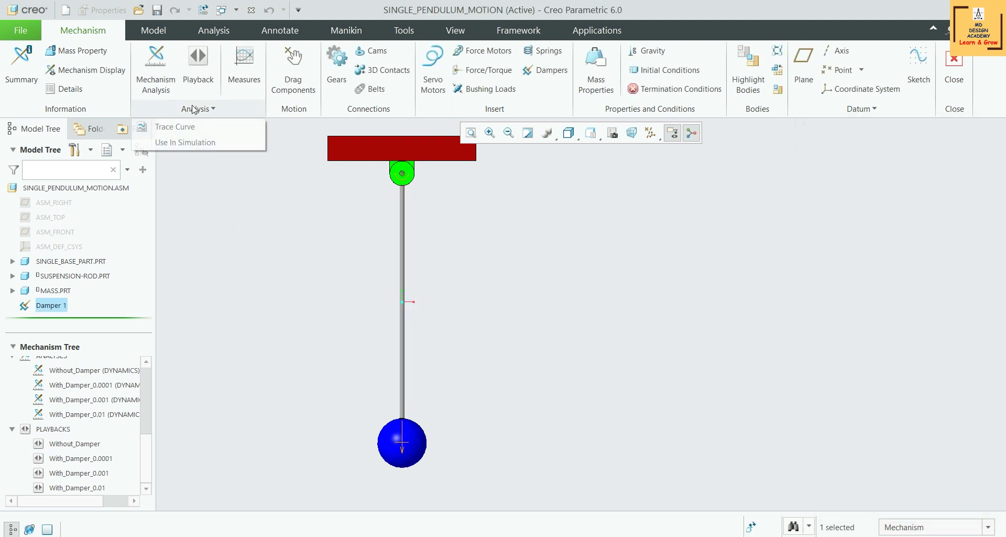
left_click(182, 131)
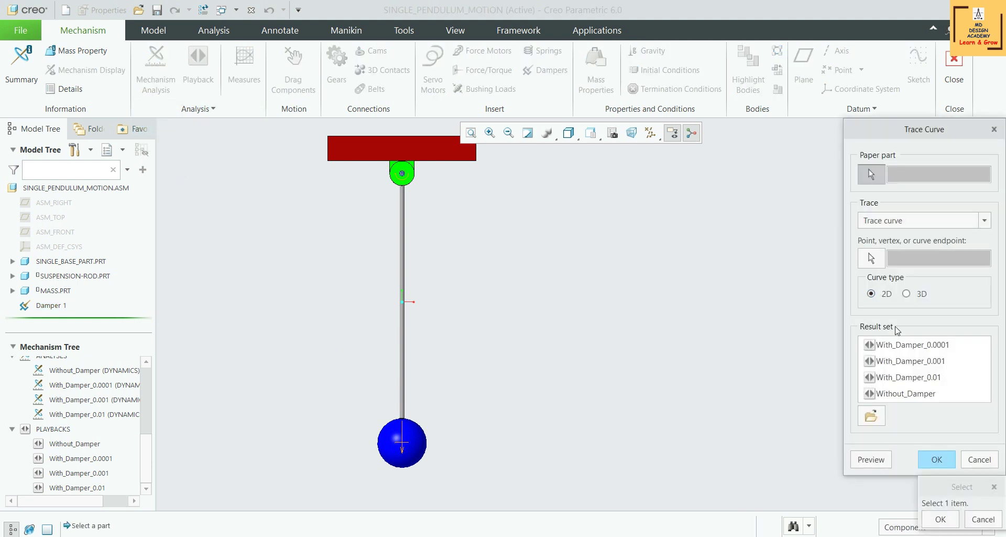
left_click(871, 259)
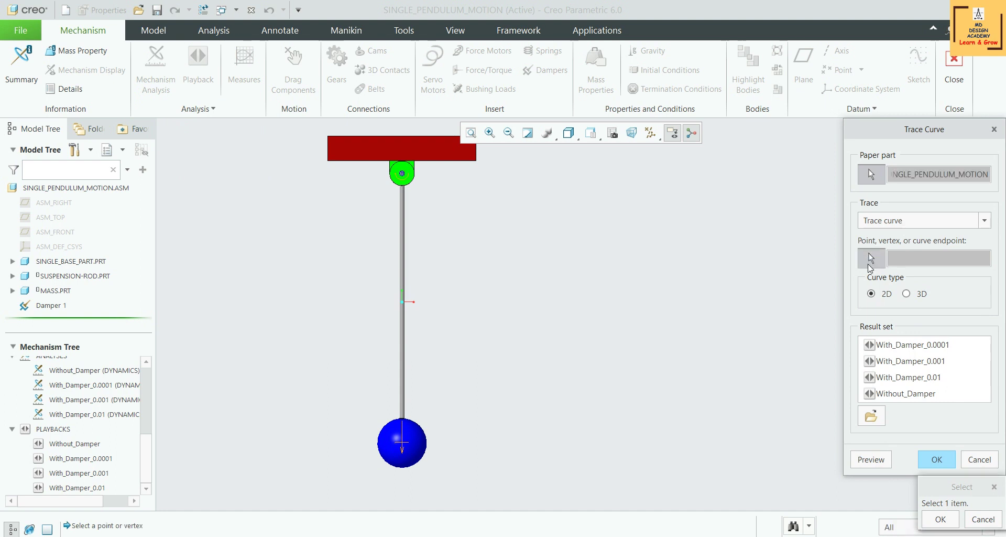
left_click(402, 468)
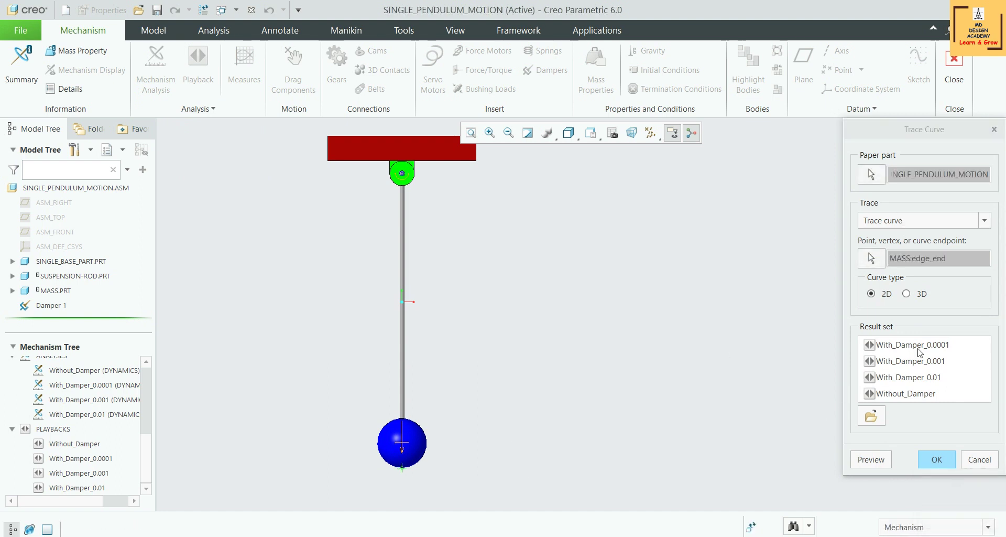
left_click(924, 395)
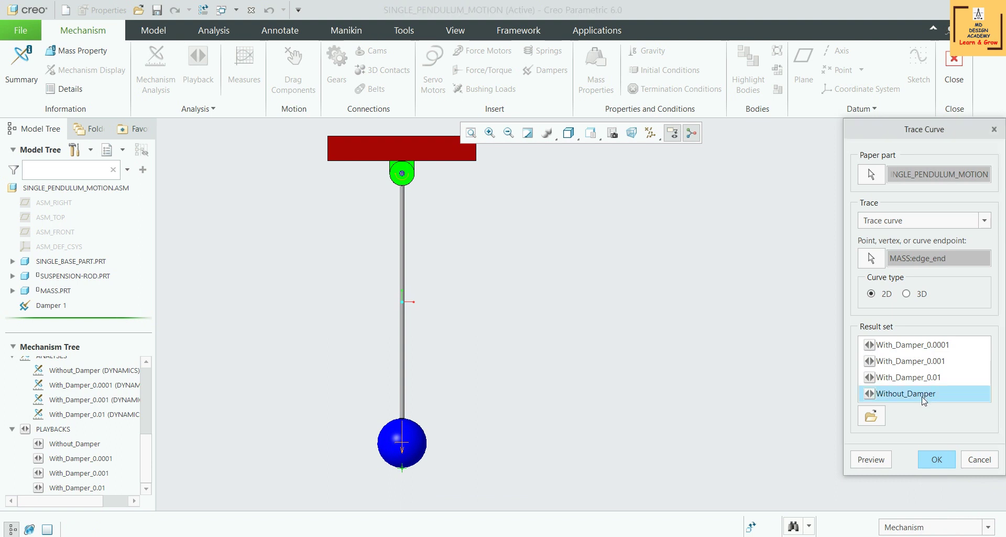
left_click(872, 462)
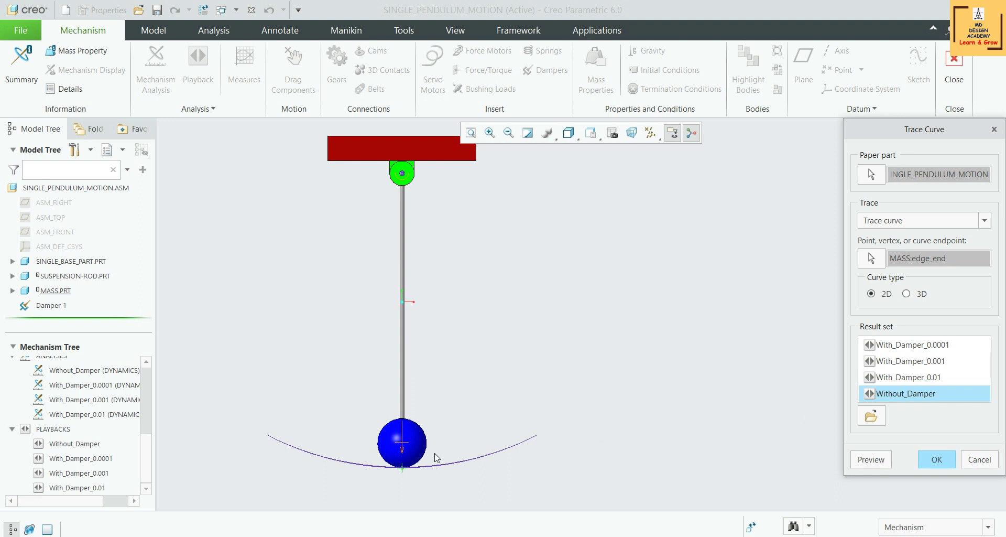
Preview the edge_end trace curve for With_Damper_0.01, With_Damper_0.001 and With_Damper_0.0001 in turn, and leave Trace Curve without creating one.
left_click(917, 382)
left_click(864, 461)
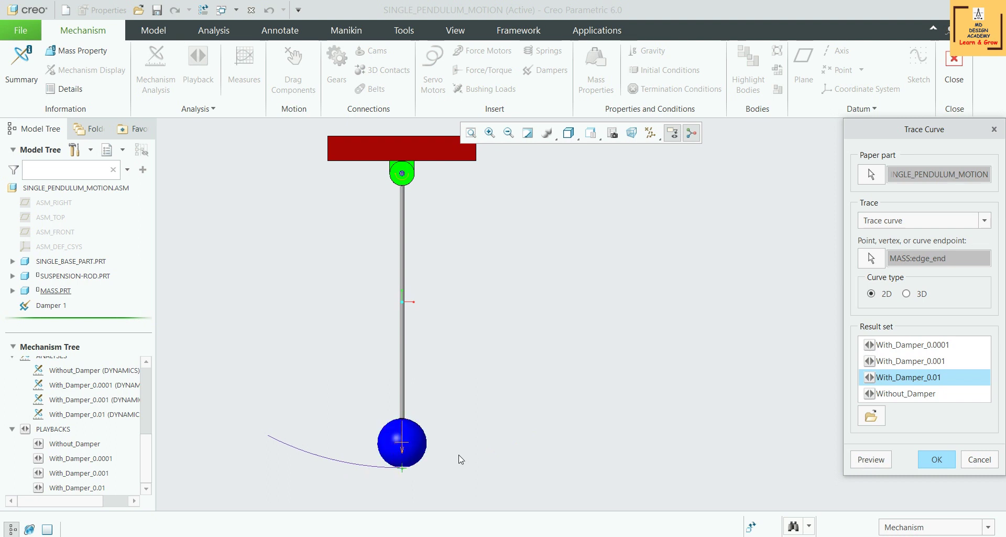
left_click(928, 364)
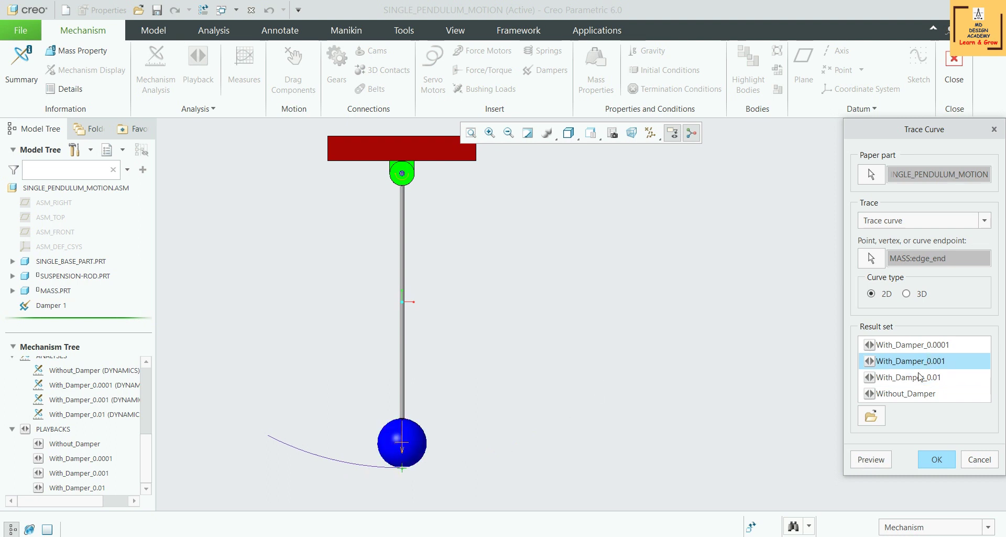
left_click(866, 458)
left_click(894, 344)
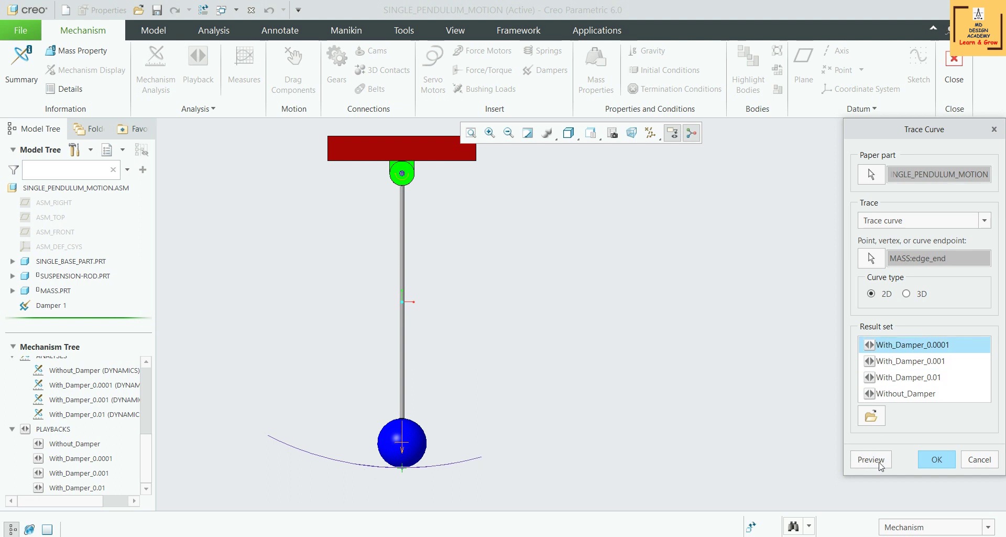
left_click(880, 460)
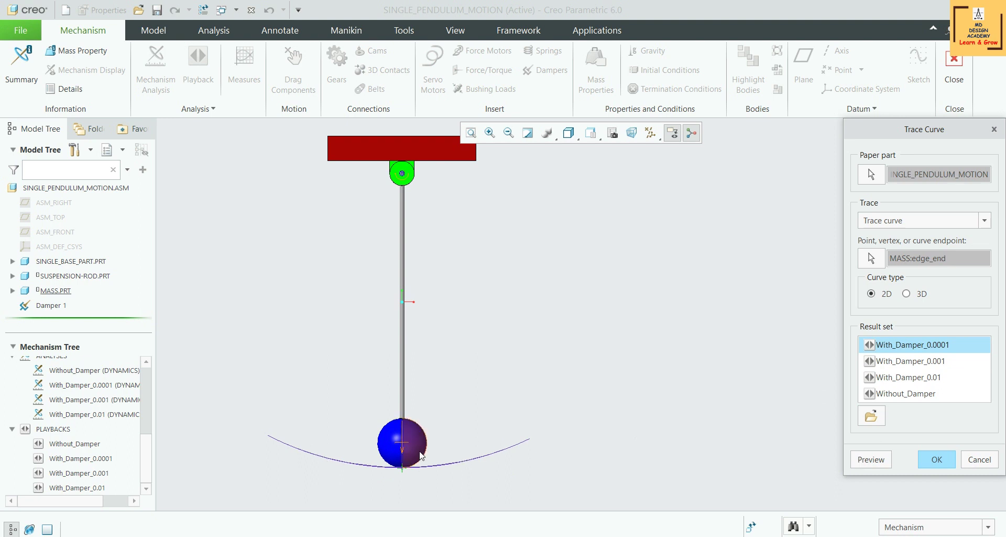
left_click(978, 460)
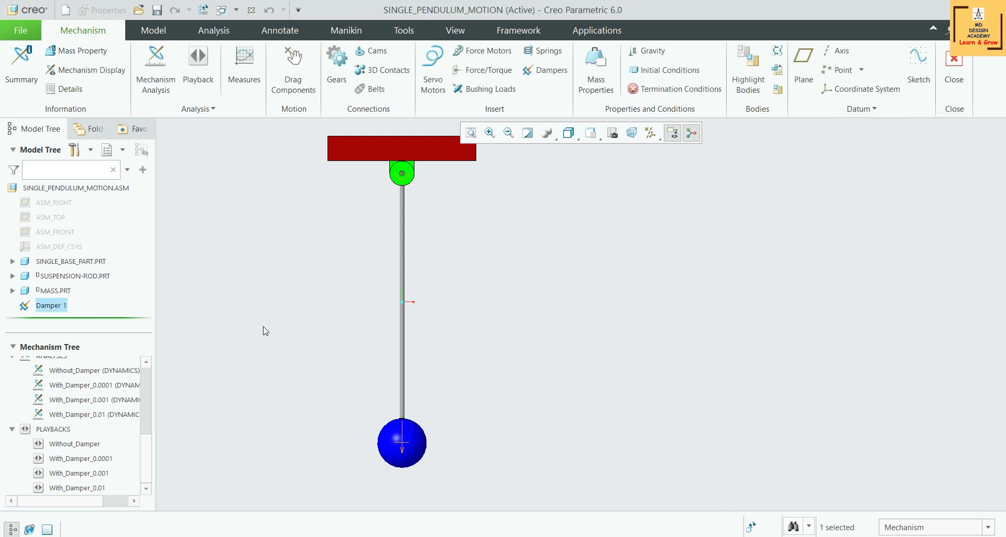
Play back the Without_Damper result set as an animation, raise the playback speed to about the middle of its range, and close the playback.
left_click(199, 63)
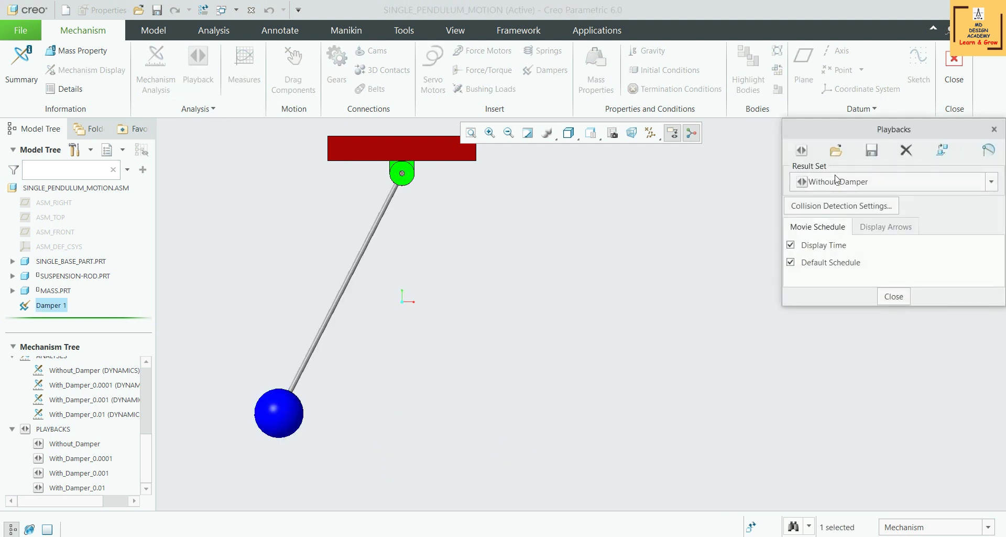
left_click(844, 183)
left_click(849, 182)
left_click(803, 151)
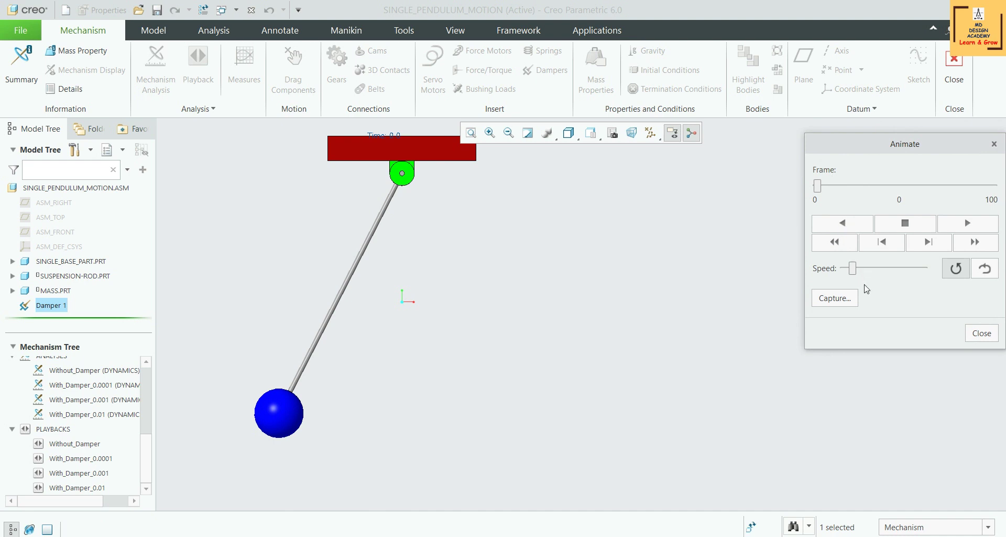
left_click(963, 226)
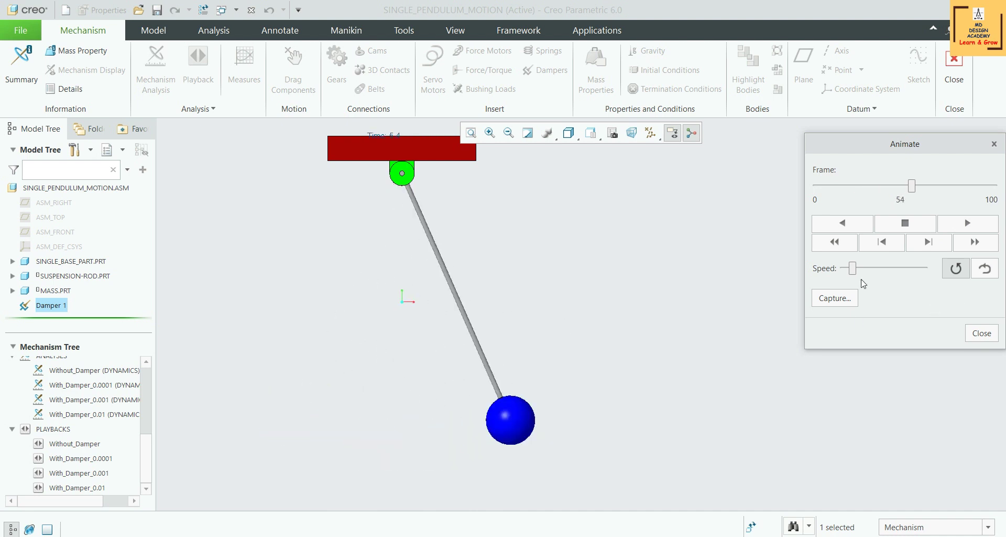
left_click_drag(853, 268, 888, 271)
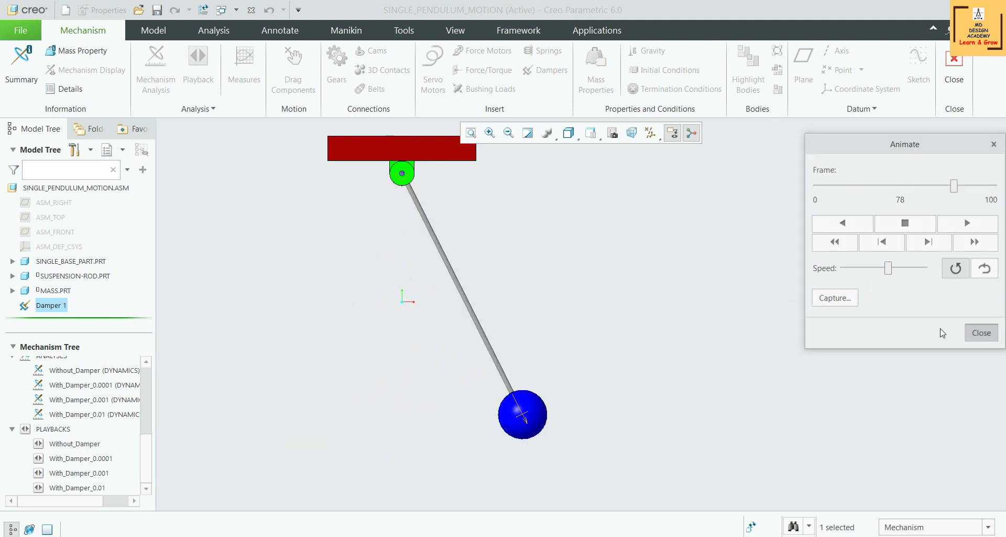
left_click(974, 332)
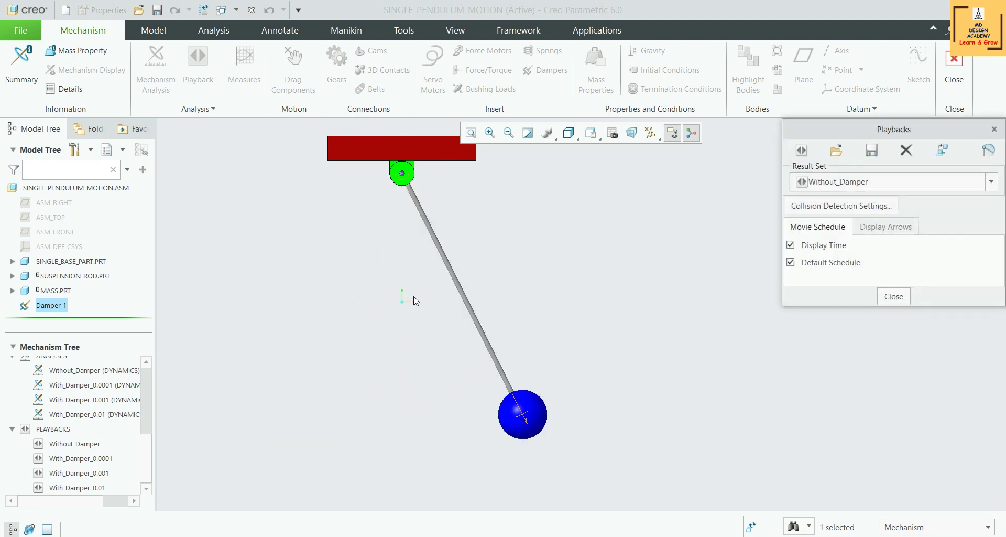
left_click(994, 129)
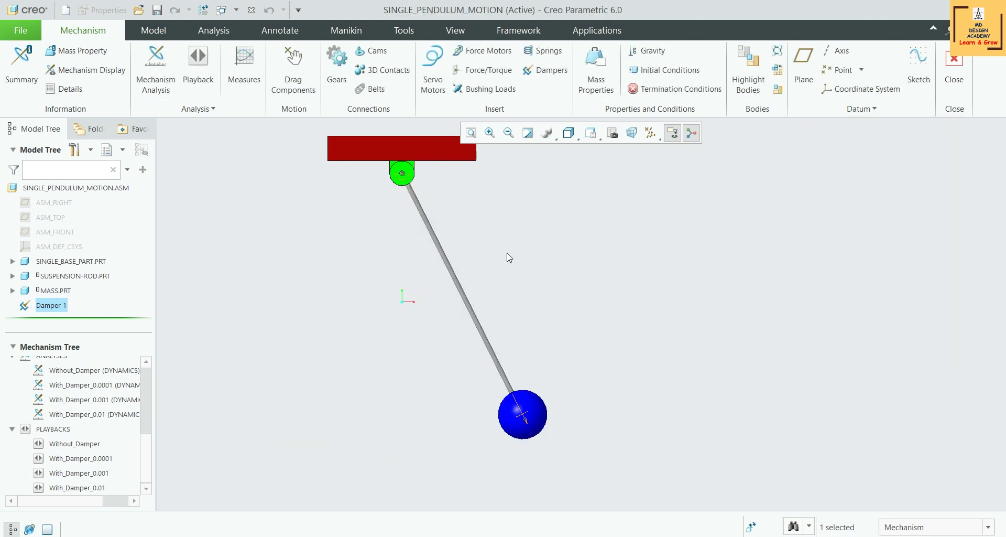